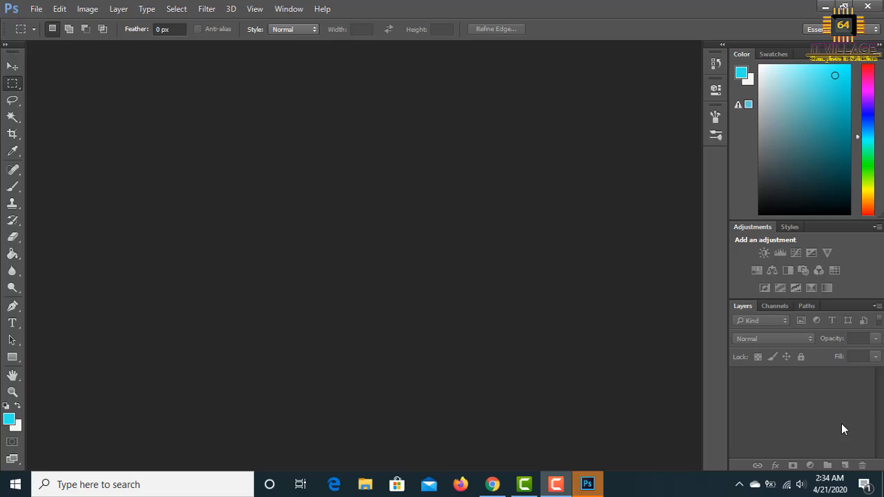
# Open the Girl-with-freckles image from the Desktop and duplicate its background layer.
pyautogui.click(36, 8)
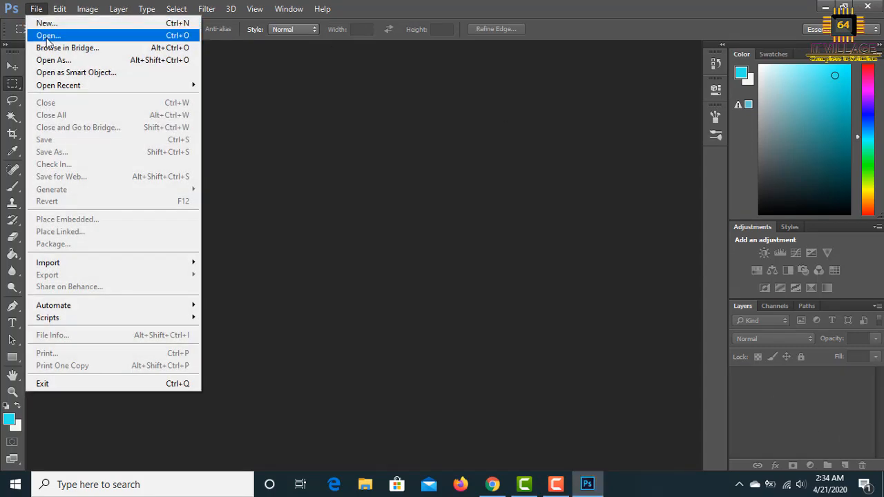
pyautogui.click(46, 34)
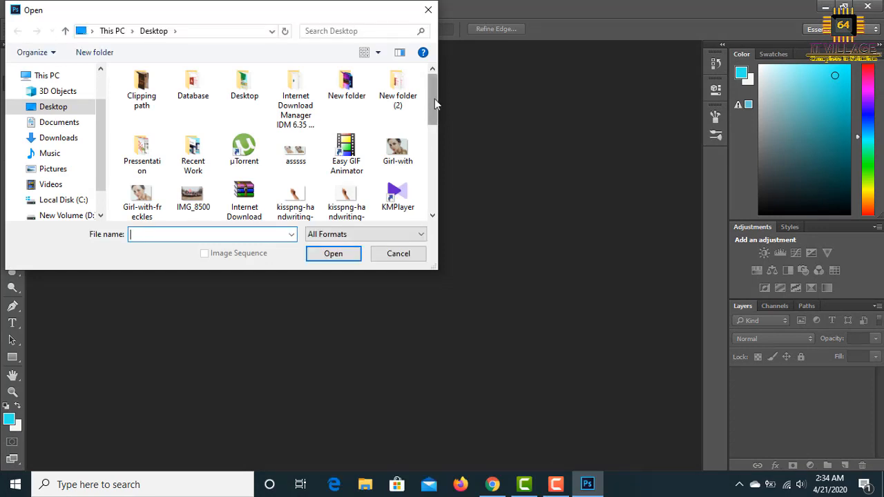
pyautogui.scroll(-1, 431, 118)
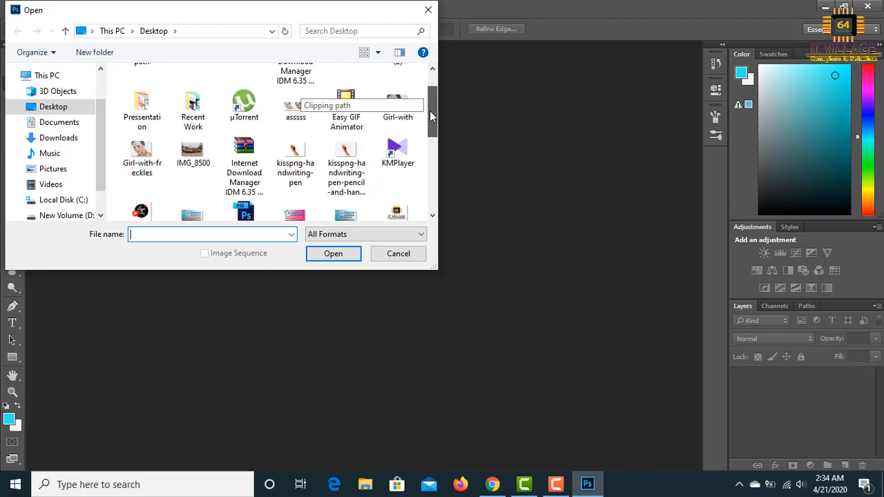
pyautogui.scroll(-1, 431, 119)
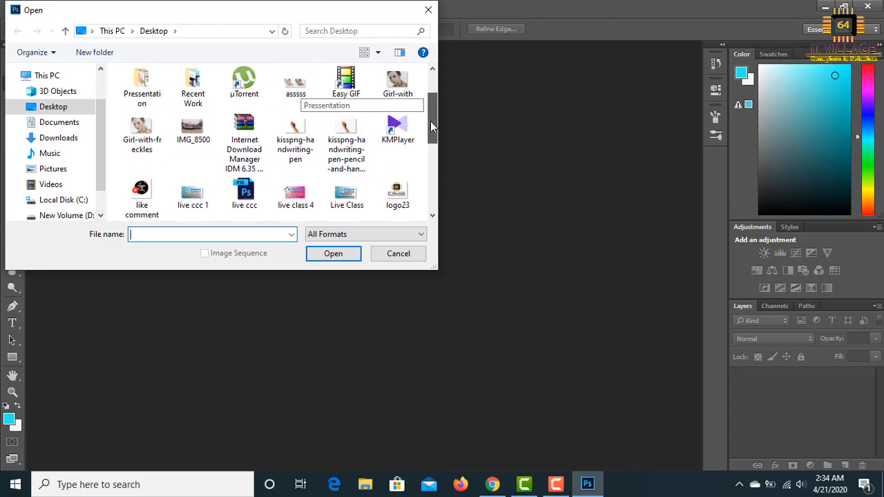
pyautogui.doubleClick(158, 131)
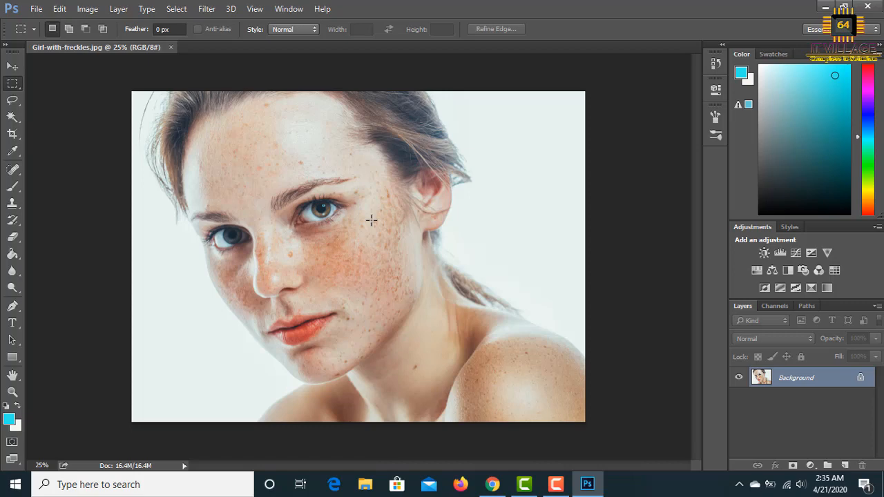
pyautogui.hotkey('ctrl', 'j')
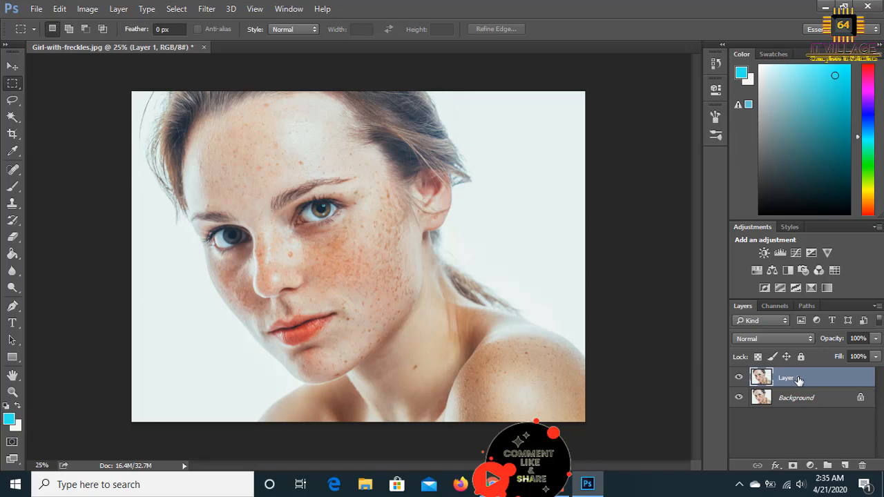
# Apply Shadows/Highlights to the duplicated layer with a shadows radius of 100 px and a highlights amount of 12%.
pyautogui.click(88, 9)
pyautogui.moveTo(108, 44)
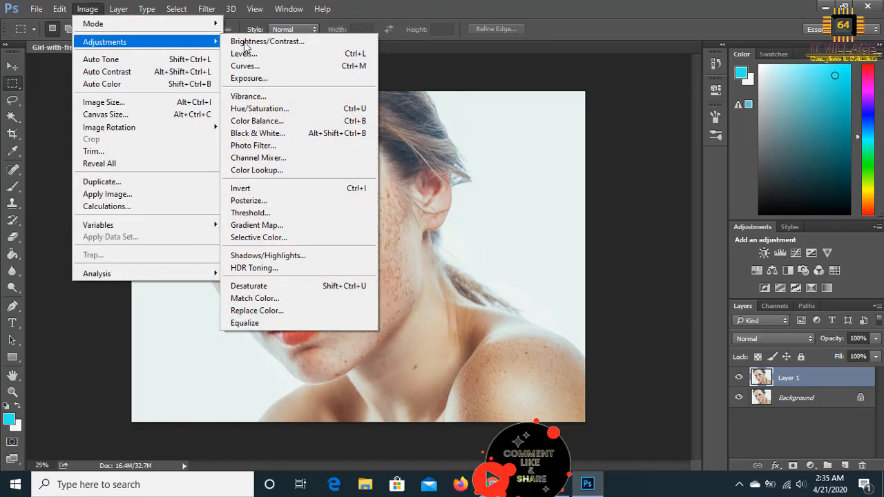
pyautogui.click(282, 258)
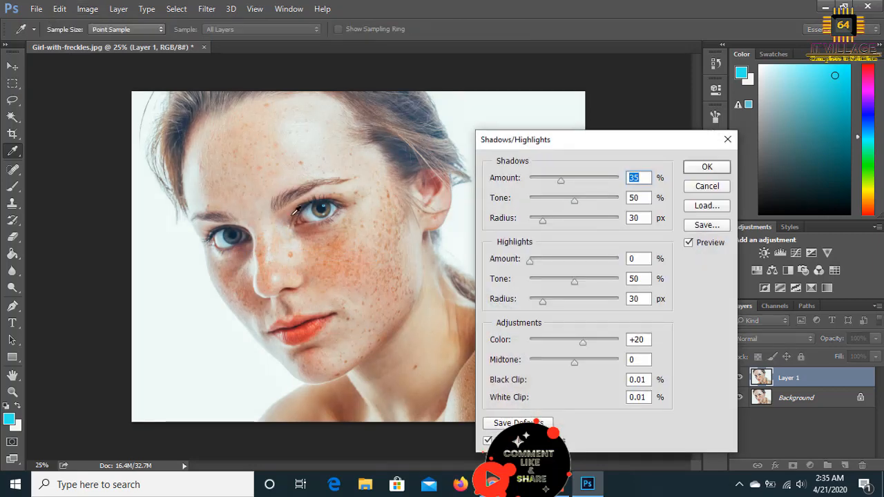
pyautogui.moveTo(614, 149); pyautogui.dragTo(735, 93)
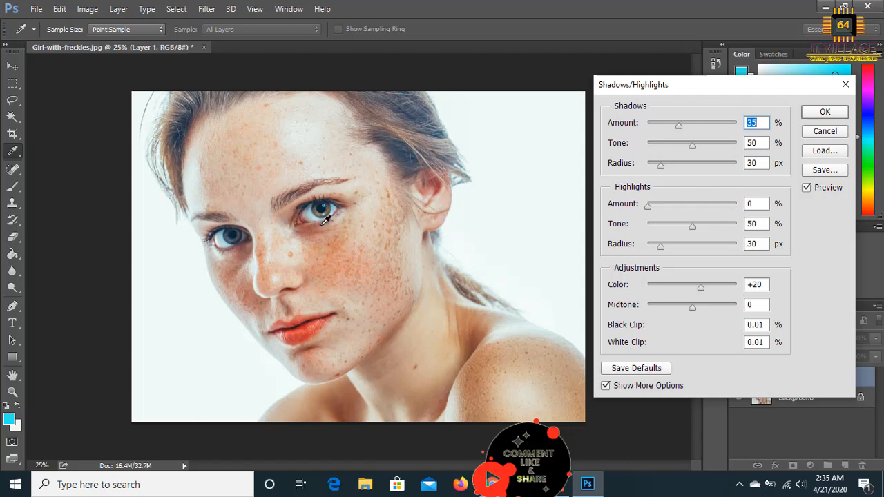
pyautogui.moveTo(662, 164); pyautogui.dragTo(692, 169)
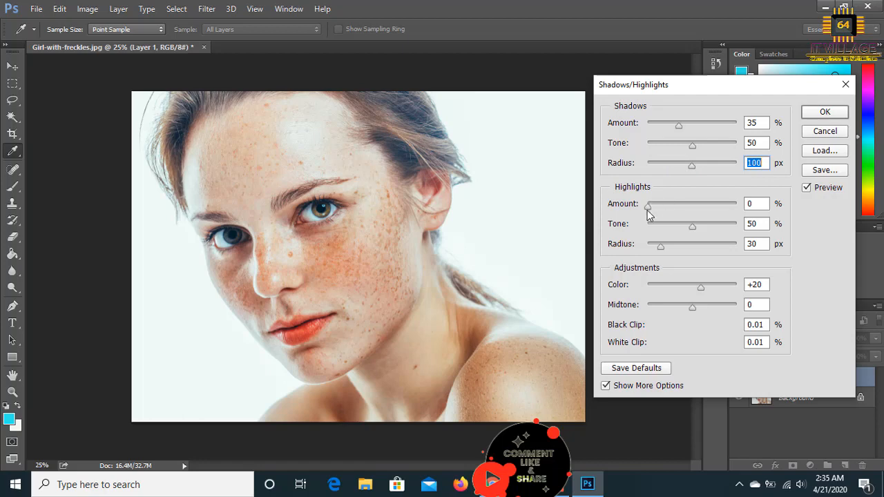
pyautogui.moveTo(648, 210)
pyautogui.mouseDown()
pyautogui.moveTo(669, 208)
pyautogui.moveTo(658, 209)
pyautogui.mouseUp()
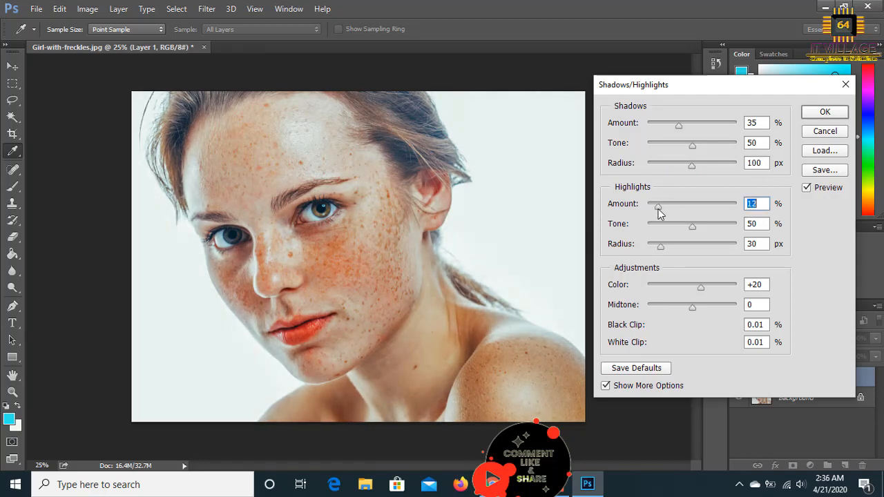
pyautogui.click(833, 115)
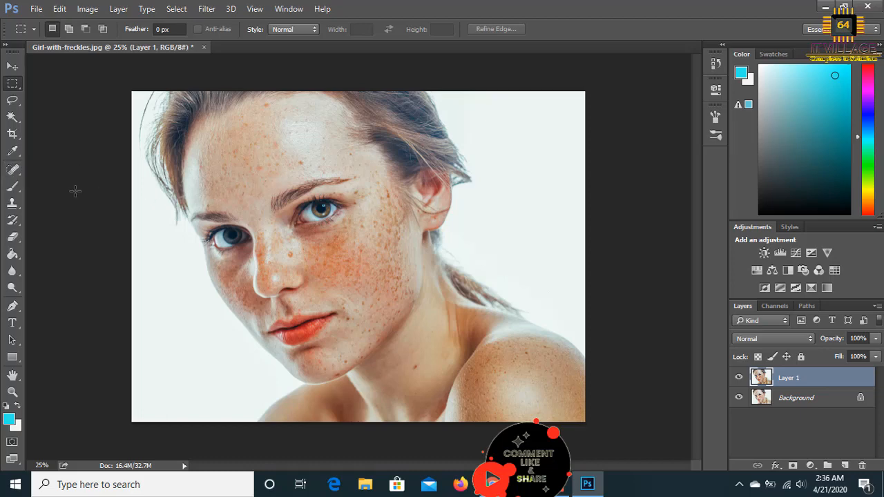
# Retouch the freckles on the forehead above the eyebrow with a short Spot Healing Brush stroke.
pyautogui.click(12, 169)
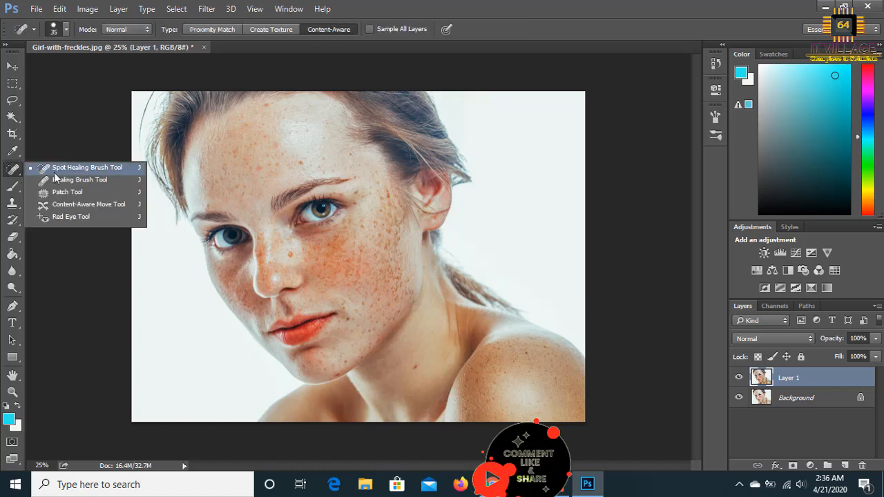
pyautogui.click(54, 172)
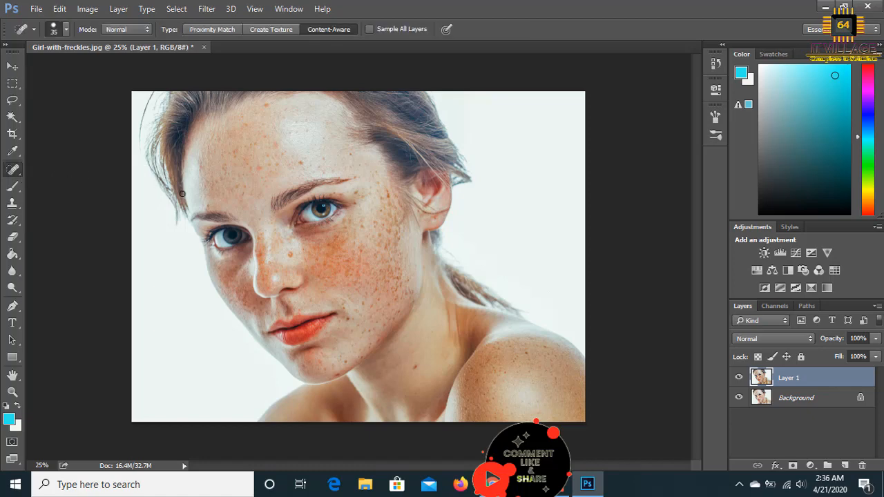
pyautogui.keyDown('alt'); pyautogui.click(256, 204); pyautogui.keyUp('alt')
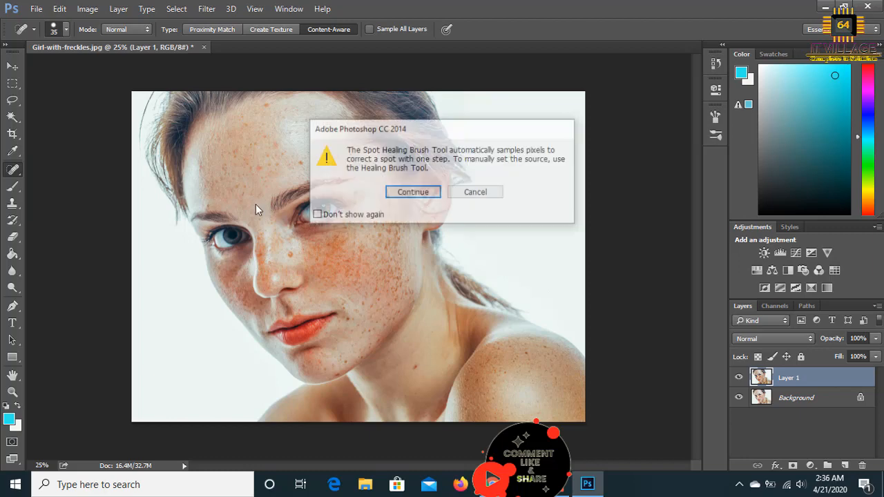
pyautogui.click(408, 194)
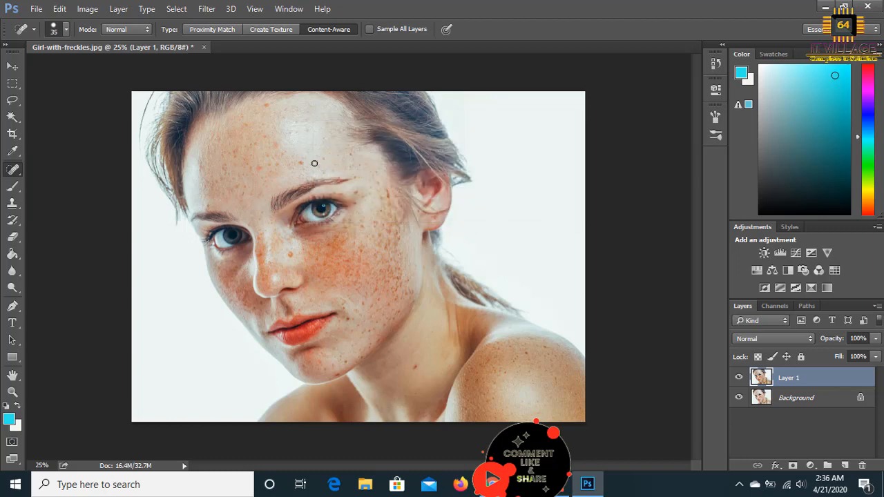
pyautogui.moveTo(316, 160); pyautogui.dragTo(291, 165)
# Invert the colours of Layer 1 and set its blend mode to Vivid Light.
pyautogui.click(84, 9)
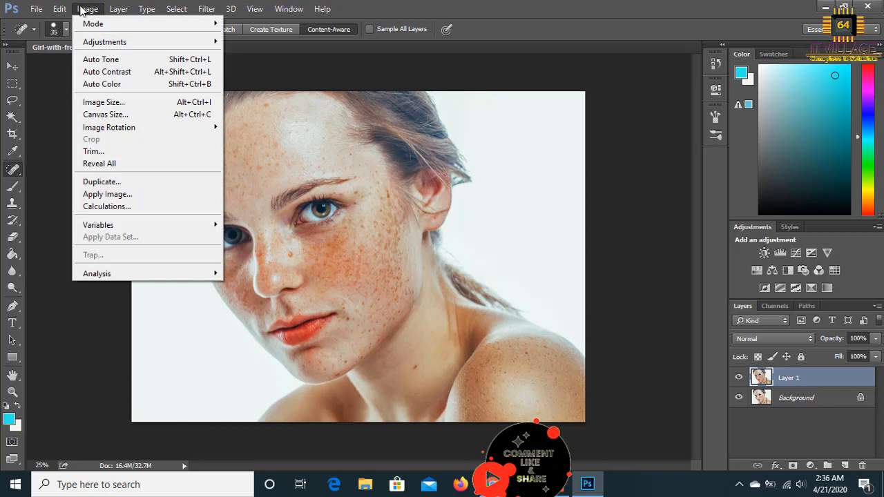
pyautogui.moveTo(97, 41)
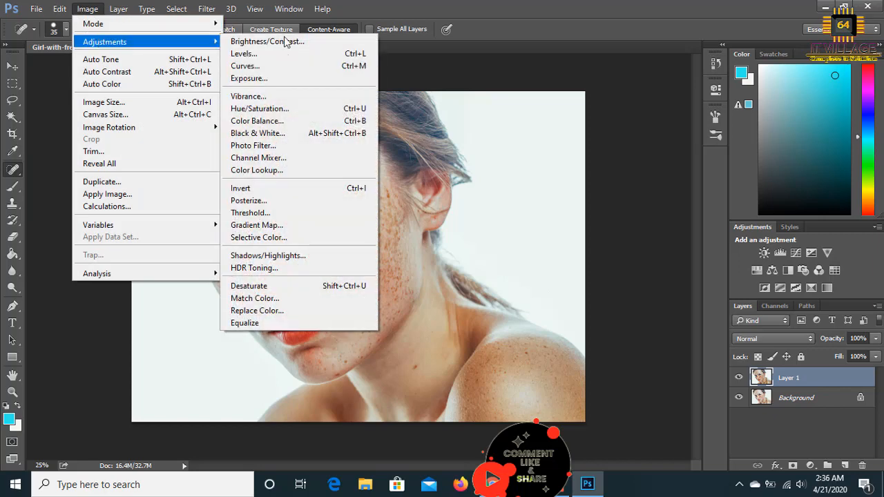
pyautogui.click(241, 189)
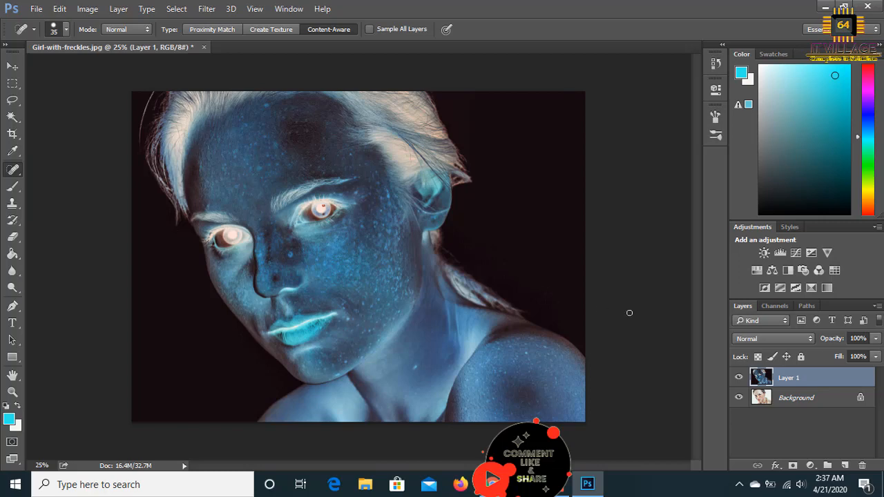
pyautogui.click(802, 338)
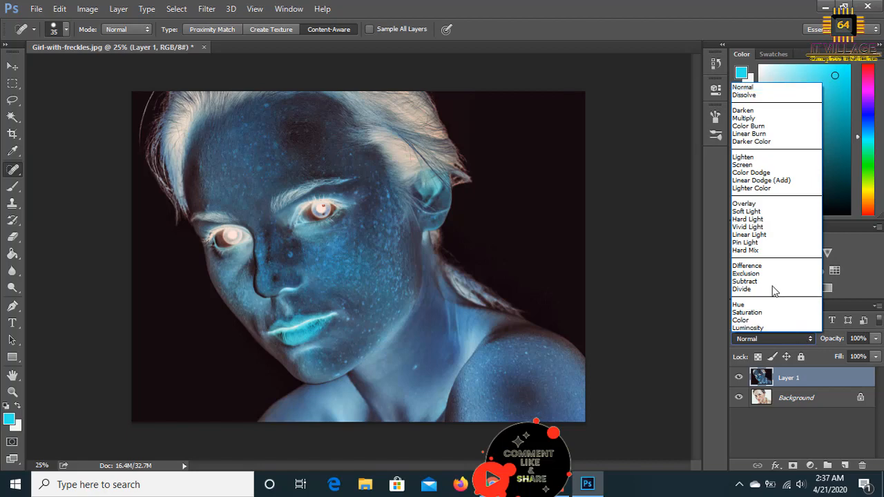
pyautogui.click(750, 227)
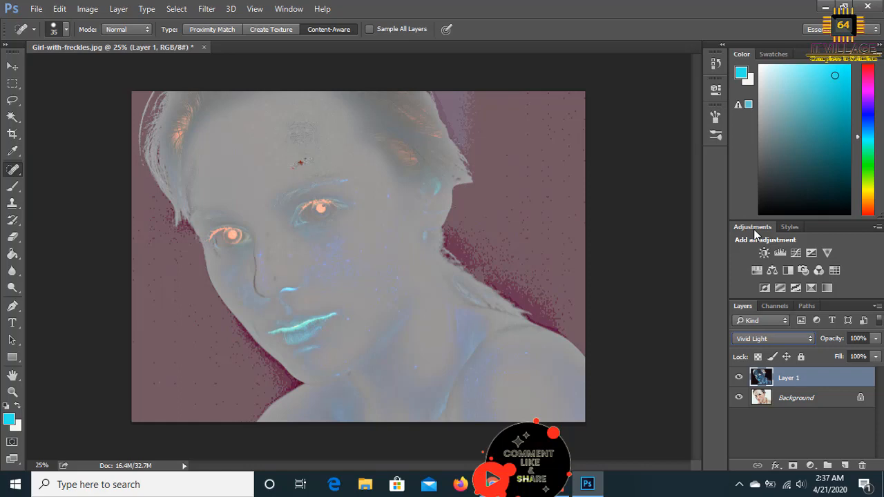
# Apply a High Pass filter with a 9.6-pixel radius to Layer 1.
pyautogui.click(214, 13)
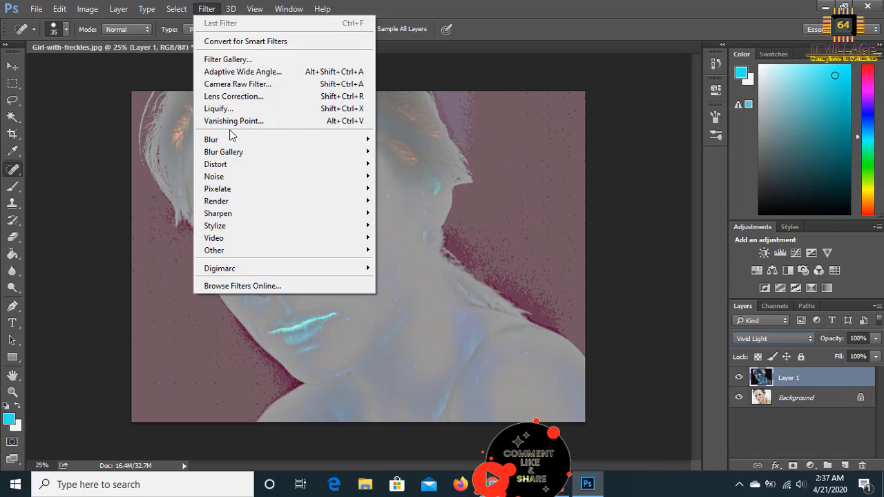
pyautogui.moveTo(228, 254)
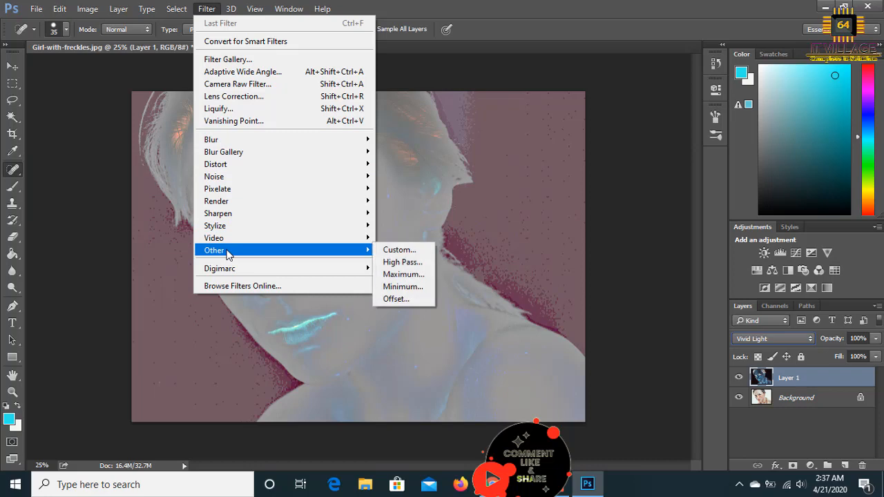
pyautogui.click(407, 264)
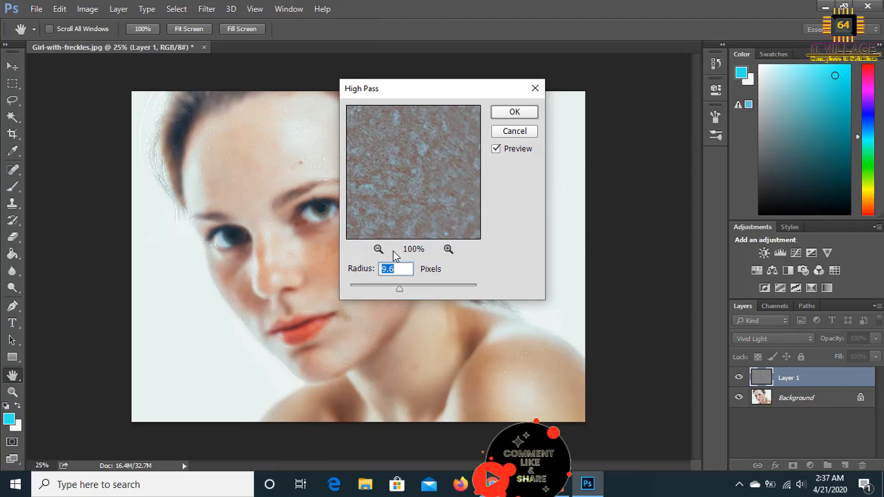
pyautogui.moveTo(428, 96); pyautogui.dragTo(551, 97)
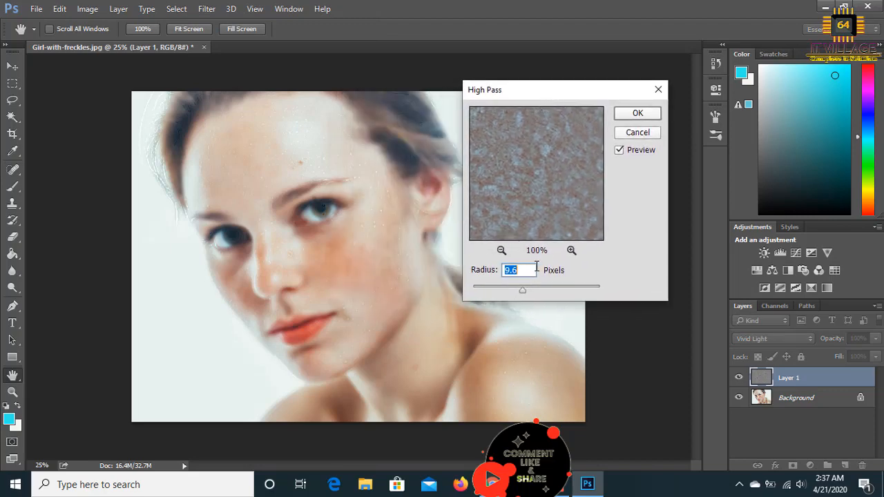
pyautogui.moveTo(523, 293); pyautogui.dragTo(525, 296)
pyautogui.moveTo(525, 296); pyautogui.dragTo(523, 296)
pyautogui.click(526, 271)
pyautogui.click(645, 117)
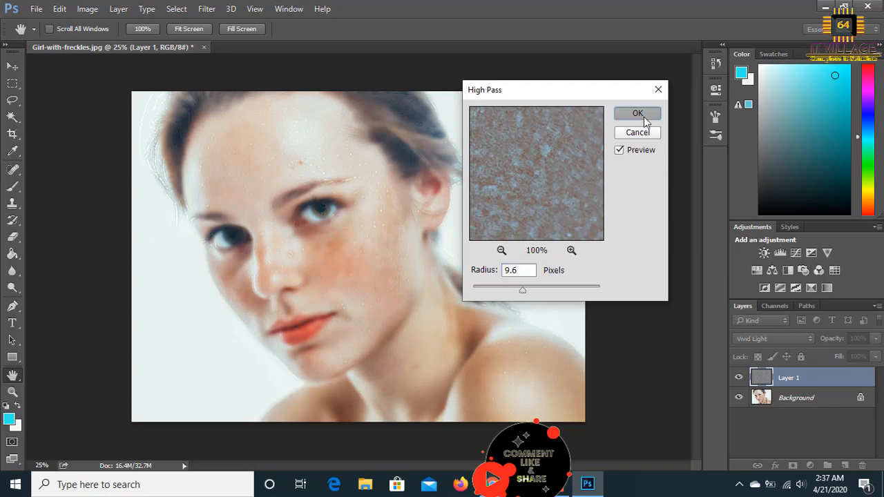
pyautogui.press('j')
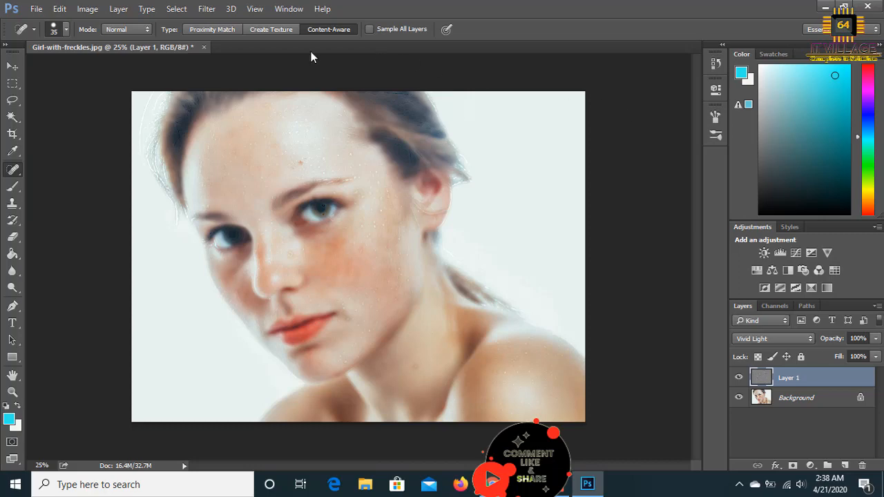
# Apply a slight Gaussian Blur to Layer 1, adjusting its radius against the preview of the face.
pyautogui.click(207, 9)
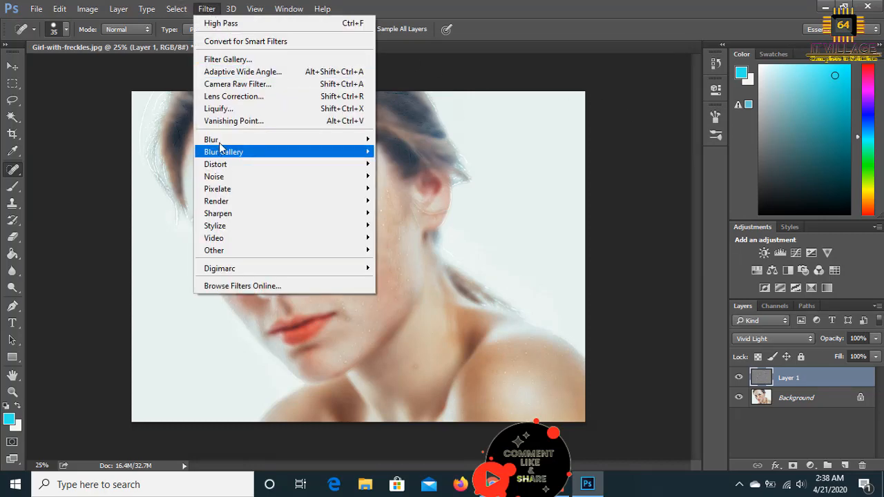
pyautogui.moveTo(221, 144)
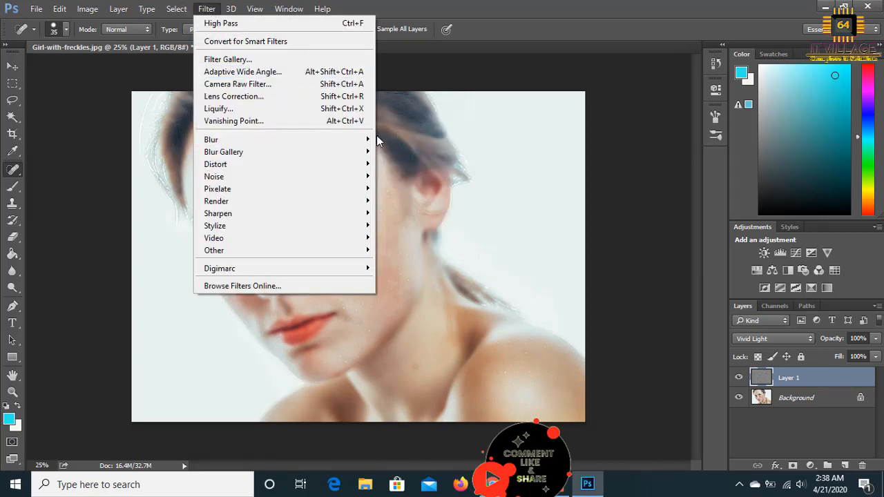
pyautogui.moveTo(369, 140)
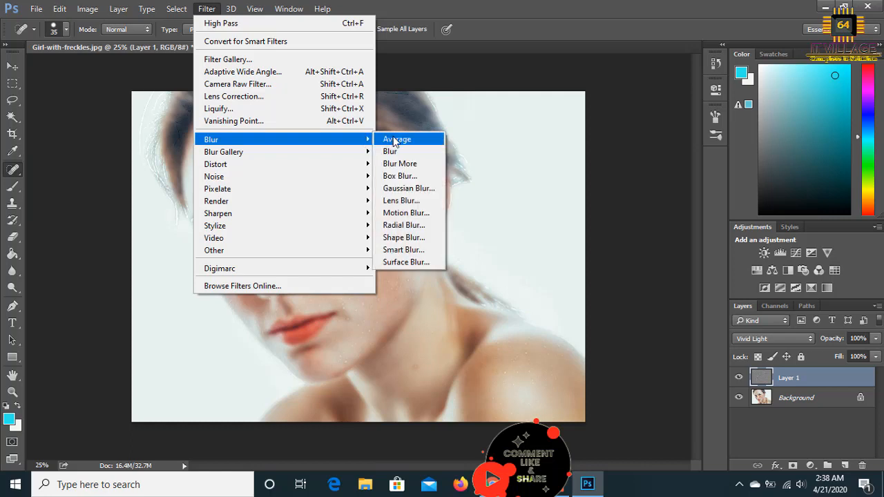
pyautogui.click(418, 193)
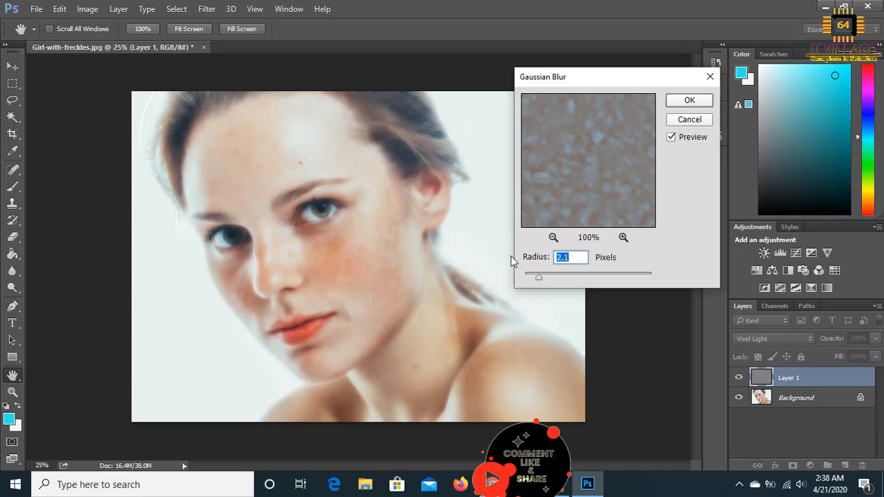
pyautogui.moveTo(551, 280); pyautogui.dragTo(540, 281)
pyautogui.moveTo(542, 282); pyautogui.dragTo(546, 283)
pyautogui.click(688, 99)
pyautogui.press('j')
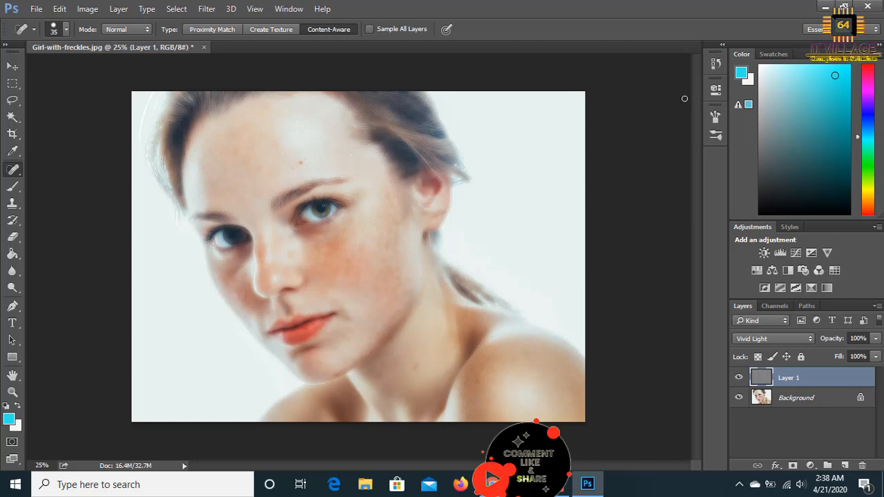
# Add a layer mask to Layer 1 and set the foreground colour to white.
pyautogui.click(794, 467)
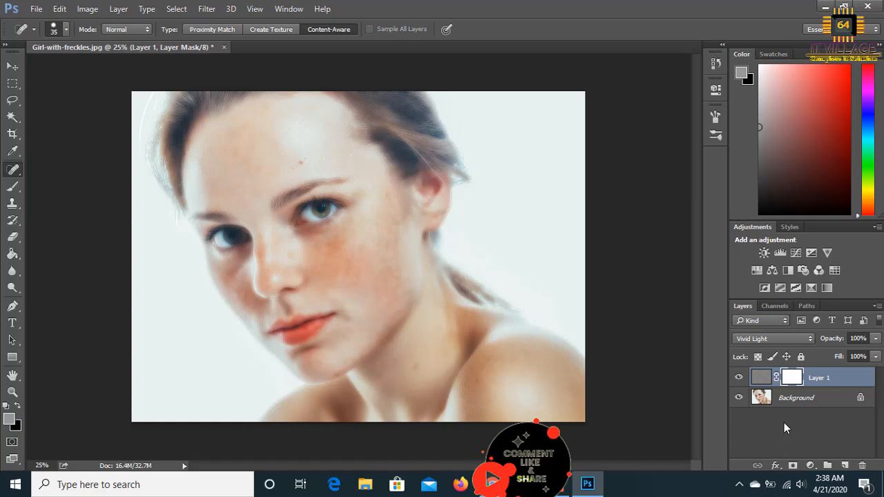
pyautogui.click(9, 419)
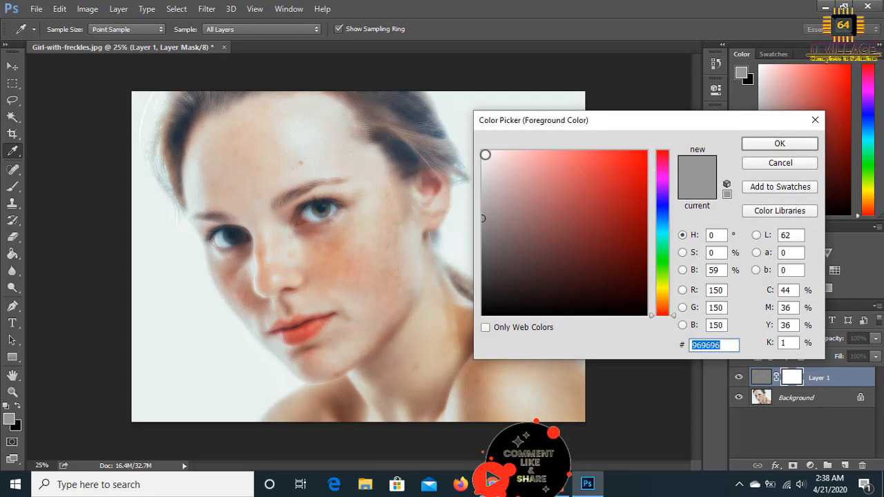
pyautogui.moveTo(485, 152); pyautogui.dragTo(484, 148)
pyautogui.click(780, 144)
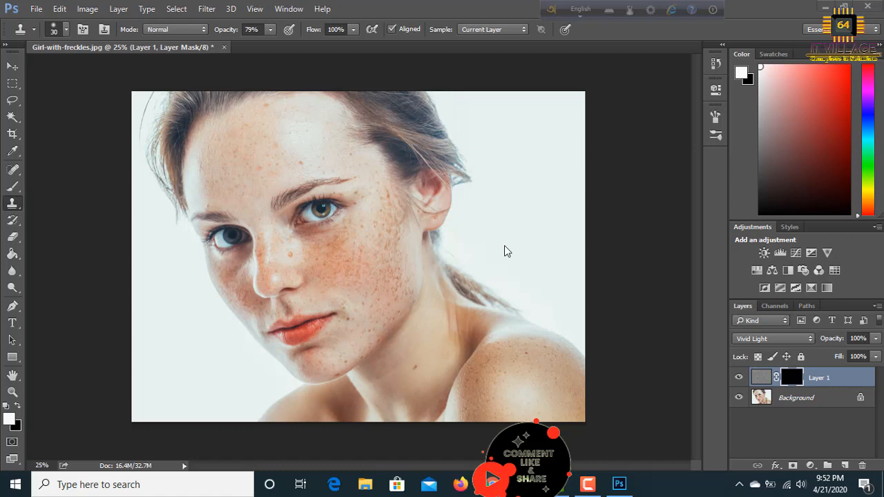
# Delete Layer 1's mask without applying it, then add a fresh mask and invert it to black.
pyautogui.click(867, 465)
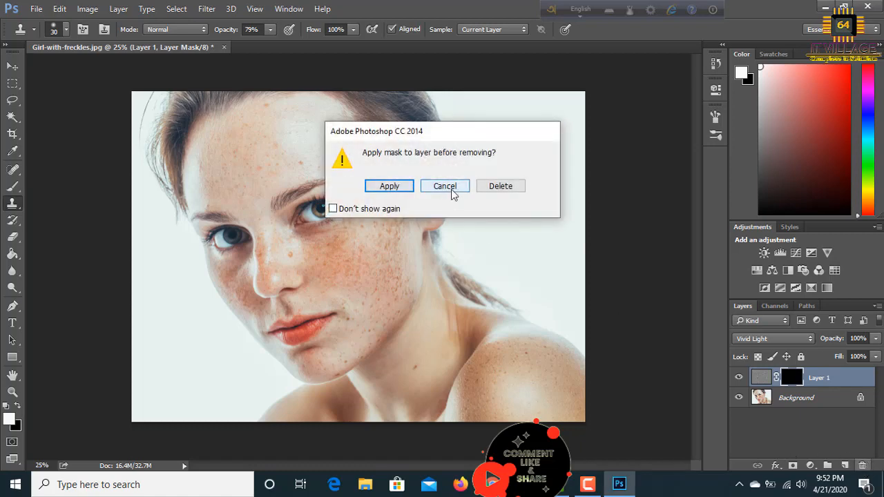
pyautogui.click(500, 186)
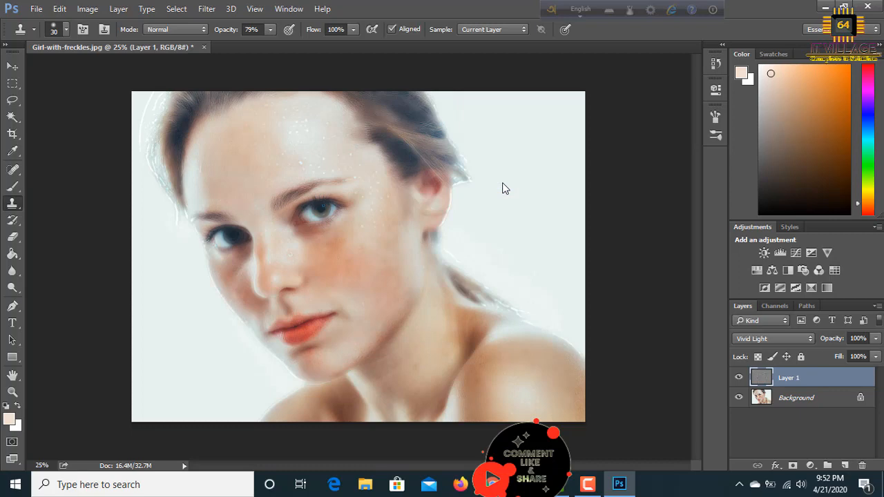
pyautogui.click(794, 466)
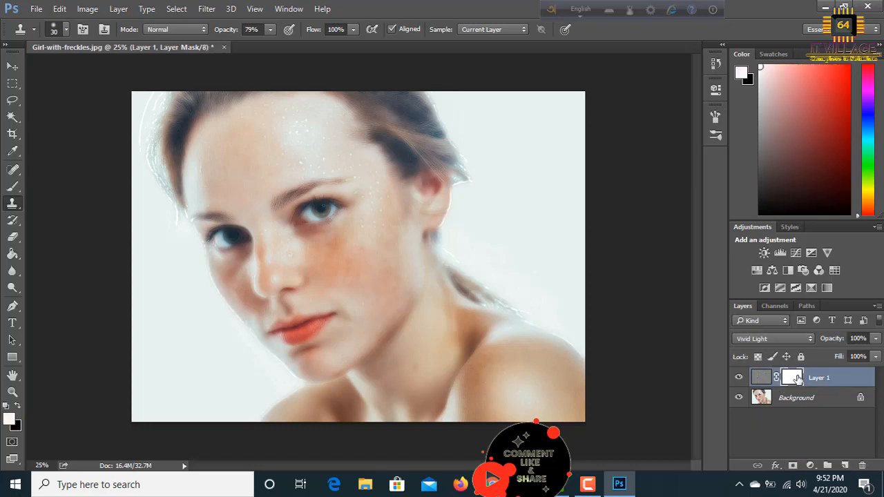
pyautogui.hotkey('ctrl', 'i')
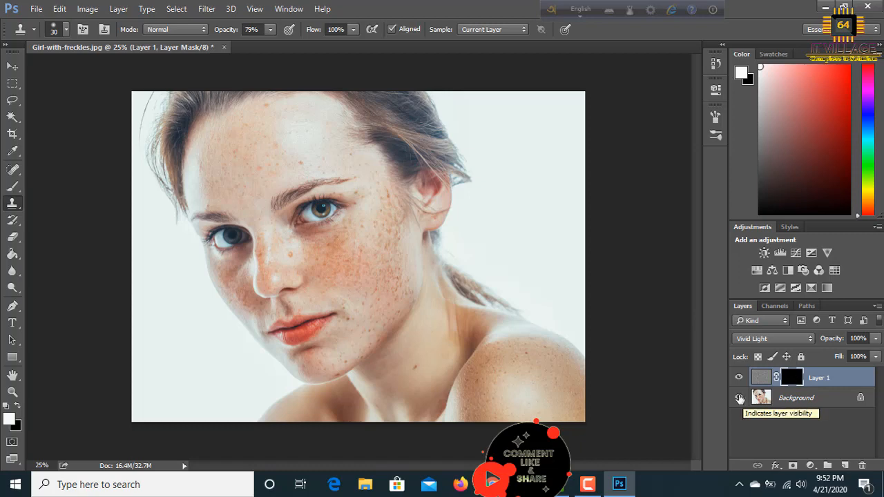
# Set up the Brush tool with a near-white foreground colour, 100% opacity and 100% flow.
pyautogui.click(13, 187)
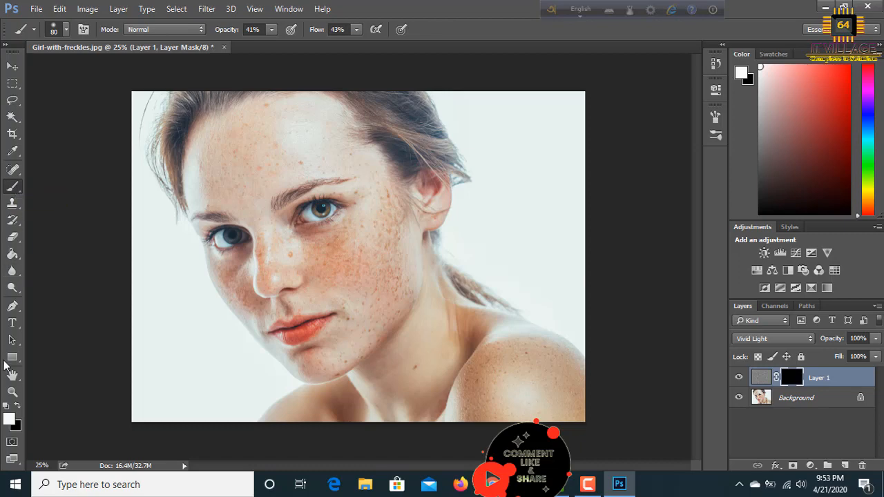
pyautogui.click(12, 419)
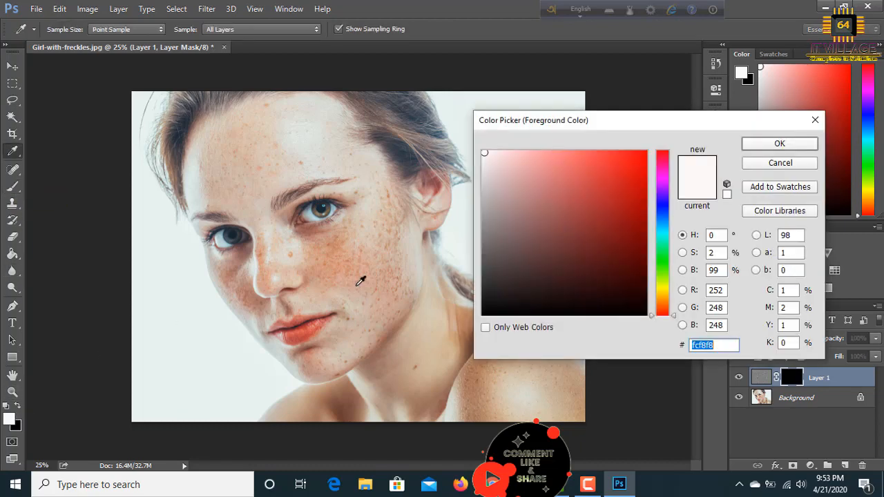
pyautogui.click(758, 143)
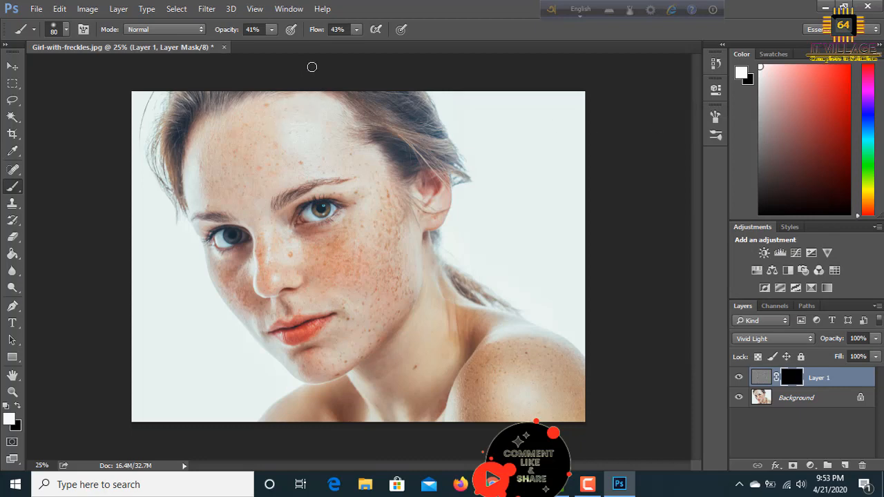
pyautogui.click(272, 30)
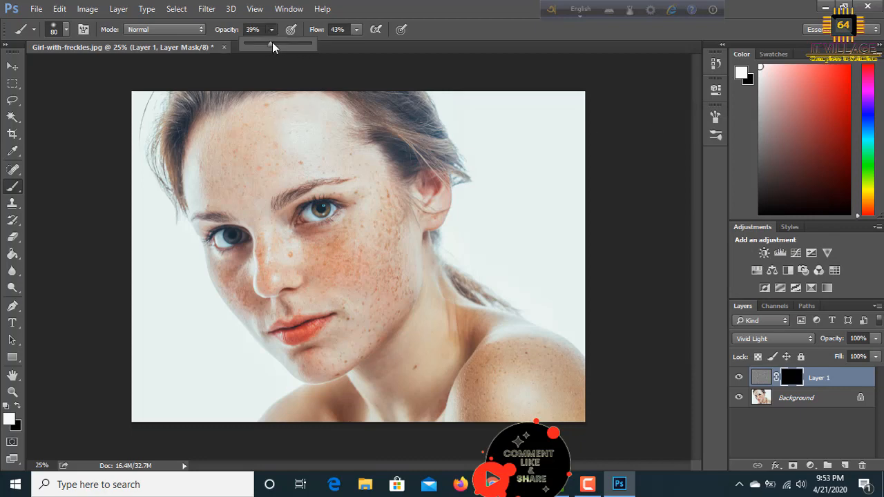
pyautogui.moveTo(283, 45); pyautogui.dragTo(294, 45)
pyautogui.click(356, 30)
pyautogui.moveTo(356, 45); pyautogui.dragTo(397, 47)
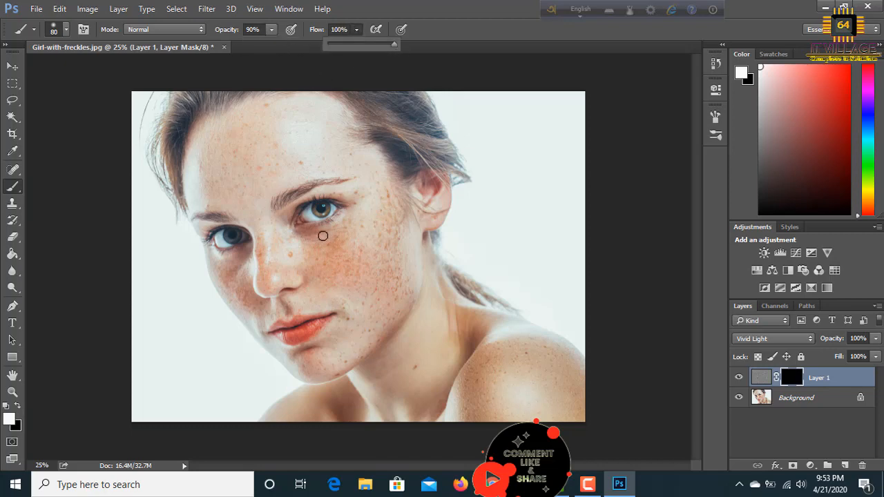
pyautogui.scroll(5, 323, 236)
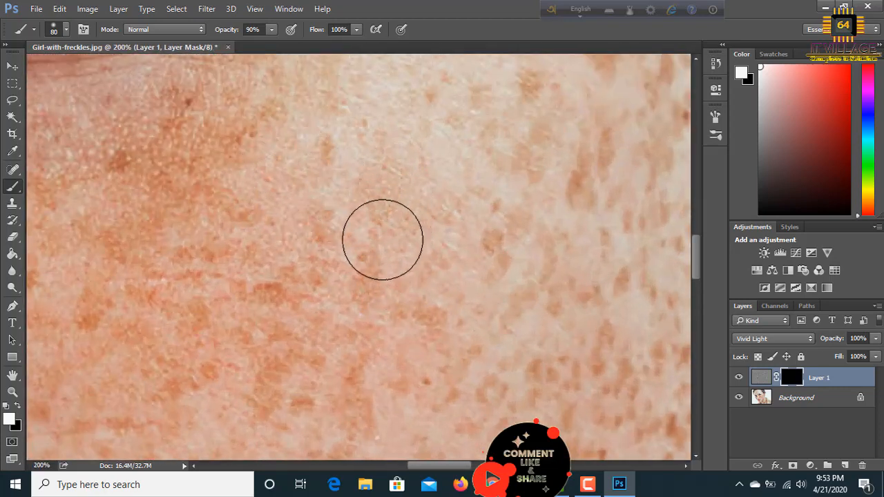
pyautogui.click(271, 29)
pyautogui.moveTo(273, 44); pyautogui.dragTo(294, 55)
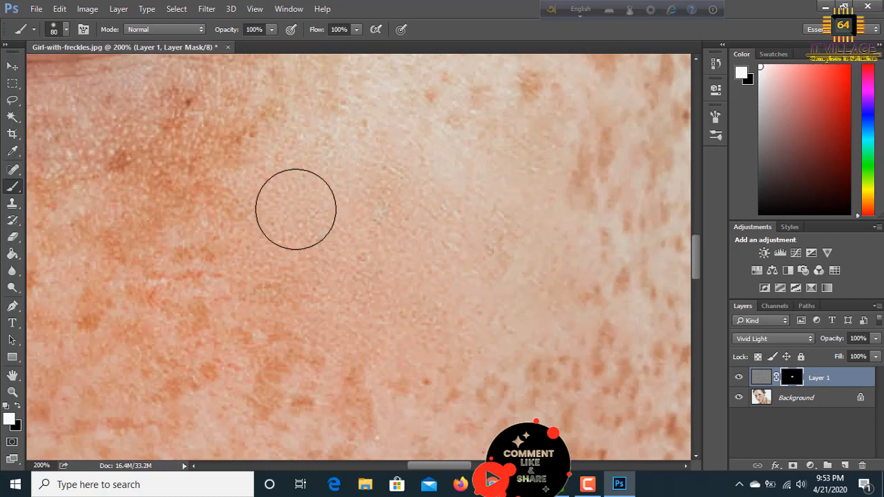
# Paint white on Layer 1's mask over the freckled cheek, chin and neck with a brush size of 150.
pyautogui.moveTo(296, 209)
pyautogui.mouseDown()
pyautogui.moveTo(217, 241)
pyautogui.moveTo(226, 183)
pyautogui.moveTo(194, 168)
pyautogui.moveTo(145, 171)
pyautogui.moveTo(296, 146)
pyautogui.moveTo(283, 163)
pyautogui.mouseUp()
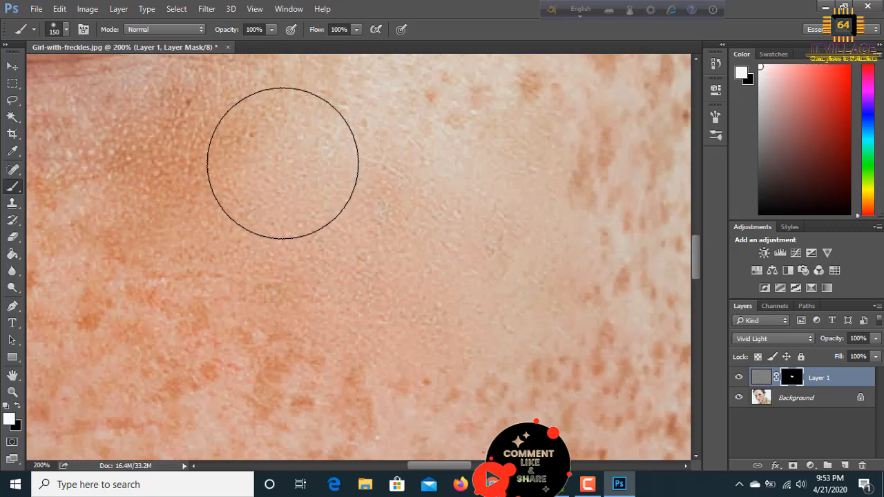
pyautogui.scroll(-4, 283, 163)
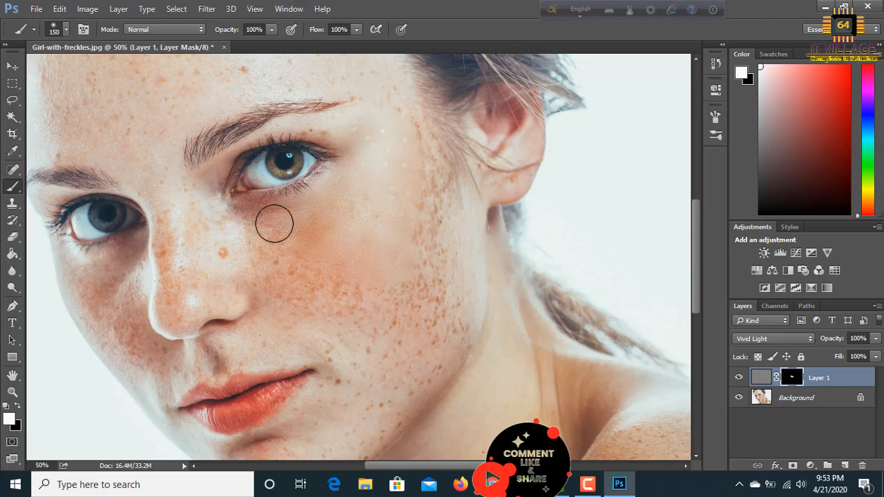
pyautogui.moveTo(274, 224)
pyautogui.mouseDown()
pyautogui.moveTo(239, 225)
pyautogui.moveTo(224, 252)
pyautogui.moveTo(195, 203)
pyautogui.moveTo(183, 283)
pyautogui.moveTo(173, 205)
pyautogui.moveTo(155, 305)
pyautogui.moveTo(222, 286)
pyautogui.moveTo(258, 301)
pyautogui.moveTo(298, 271)
pyautogui.moveTo(279, 256)
pyautogui.moveTo(321, 253)
pyautogui.moveTo(267, 245)
pyautogui.moveTo(306, 237)
pyautogui.moveTo(233, 239)
pyautogui.moveTo(336, 330)
pyautogui.moveTo(409, 232)
pyautogui.moveTo(428, 235)
pyautogui.moveTo(418, 149)
pyautogui.moveTo(420, 356)
pyautogui.moveTo(452, 273)
pyautogui.moveTo(439, 372)
pyautogui.moveTo(476, 298)
pyautogui.moveTo(452, 366)
pyautogui.moveTo(432, 387)
pyautogui.moveTo(404, 286)
pyautogui.moveTo(352, 407)
pyautogui.moveTo(327, 341)
pyautogui.moveTo(226, 336)
pyautogui.moveTo(286, 333)
pyautogui.moveTo(364, 365)
pyautogui.moveTo(356, 422)
pyautogui.moveTo(432, 400)
pyautogui.moveTo(553, 242)
pyautogui.mouseUp()
pyautogui.moveTo(413, 366)
pyautogui.mouseDown()
pyautogui.moveTo(452, 348)
pyautogui.moveTo(401, 376)
pyautogui.moveTo(435, 378)
pyautogui.moveTo(435, 358)
pyautogui.moveTo(479, 320)
pyautogui.moveTo(332, 348)
pyautogui.moveTo(381, 348)
pyautogui.moveTo(335, 362)
pyautogui.moveTo(424, 278)
pyautogui.moveTo(370, 348)
pyautogui.mouseUp()
pyautogui.moveTo(570, 370)
pyautogui.mouseDown()
pyautogui.moveTo(556, 401)
pyautogui.moveTo(575, 357)
pyautogui.moveTo(577, 273)
pyautogui.moveTo(536, 406)
pyautogui.moveTo(516, 373)
pyautogui.moveTo(477, 374)
pyautogui.moveTo(463, 335)
pyautogui.moveTo(494, 408)
pyautogui.moveTo(312, 286)
pyautogui.mouseUp()
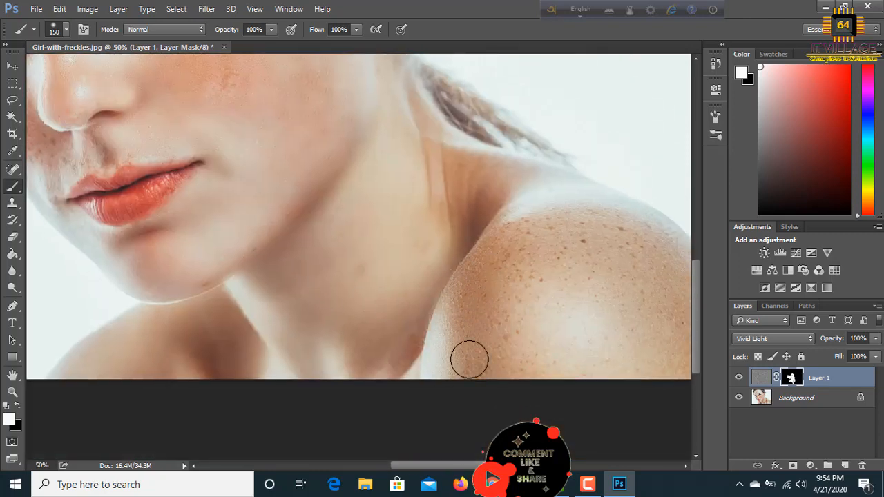
# Paint white on Layer 1's mask over the freckled shoulder to smooth its skin.
pyautogui.moveTo(568, 231)
pyautogui.mouseDown()
pyautogui.moveTo(524, 231)
pyautogui.moveTo(521, 211)
pyautogui.moveTo(471, 241)
pyautogui.moveTo(480, 370)
pyautogui.moveTo(520, 300)
pyautogui.moveTo(520, 358)
pyautogui.moveTo(589, 255)
pyautogui.moveTo(622, 290)
pyautogui.moveTo(604, 233)
pyautogui.moveTo(666, 300)
pyautogui.moveTo(678, 335)
pyautogui.moveTo(666, 225)
pyautogui.moveTo(670, 343)
pyautogui.mouseUp()
pyautogui.moveTo(643, 361)
pyautogui.mouseDown()
pyautogui.moveTo(522, 358)
pyautogui.moveTo(520, 324)
pyautogui.mouseUp()
pyautogui.press('space')
pyautogui.moveTo(520, 278); pyautogui.dragTo(457, 364)
pyautogui.moveTo(438, 287)
pyautogui.mouseDown()
pyautogui.moveTo(389, 255)
pyautogui.moveTo(387, 330)
pyautogui.moveTo(434, 295)
pyautogui.moveTo(323, 154)
pyautogui.moveTo(399, 229)
pyautogui.moveTo(524, 280)
pyautogui.moveTo(573, 320)
pyautogui.moveTo(607, 388)
pyautogui.moveTo(484, 335)
pyautogui.moveTo(453, 354)
pyautogui.mouseUp()
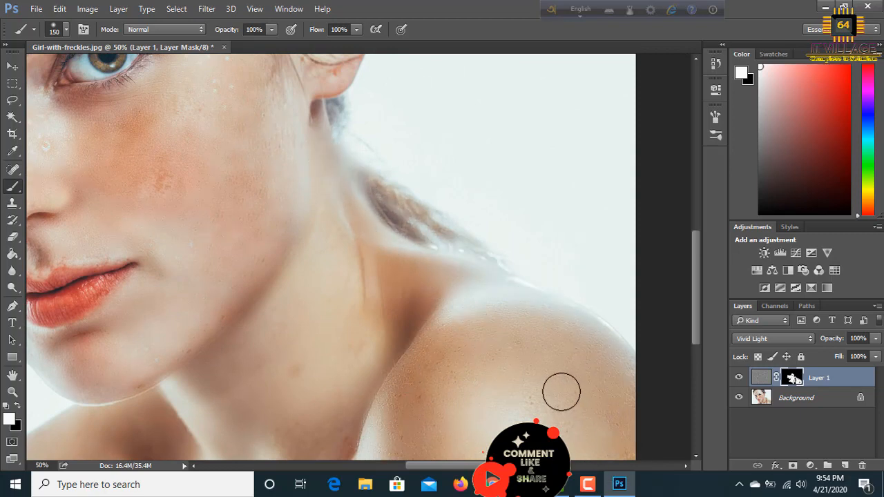
# Paint white on Layer 1's mask over the forehead and around the brows and eyes, reducing the brush size to 80 for tight areas.
pyautogui.moveTo(444, 334)
pyautogui.mouseDown()
pyautogui.moveTo(713, 375)
pyautogui.moveTo(718, 351)
pyautogui.mouseUp()
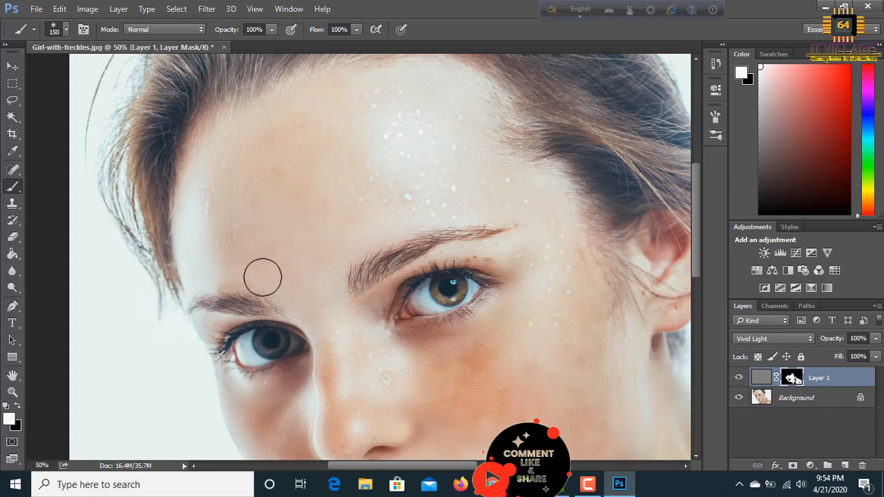
pyautogui.moveTo(304, 299); pyautogui.dragTo(299, 283)
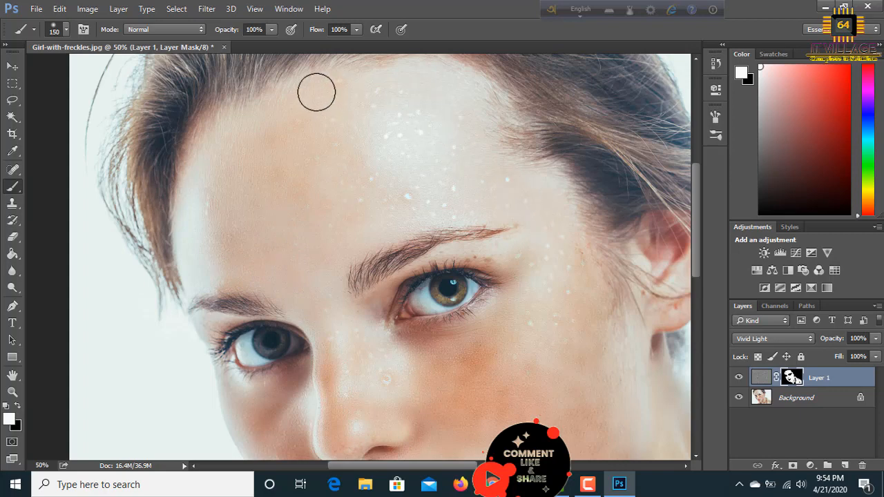
pyautogui.press('[')
pyautogui.press('[')
pyautogui.press('[')
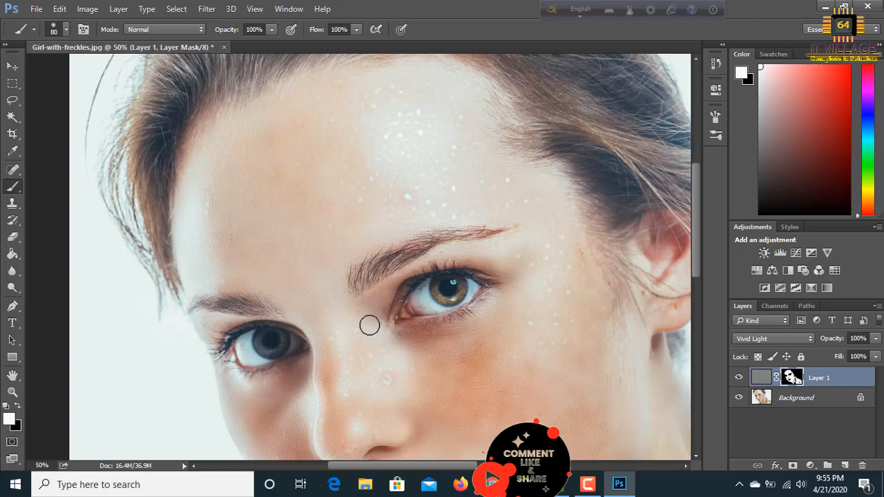
# Stamp all visible layers into a new layer at the top of the stack.
pyautogui.scroll(-3, 370, 322)
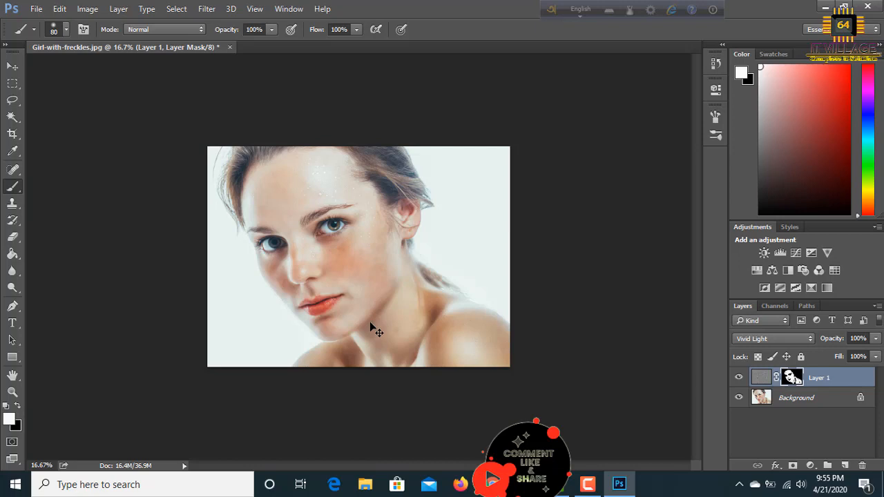
pyautogui.scroll(2, 371, 324)
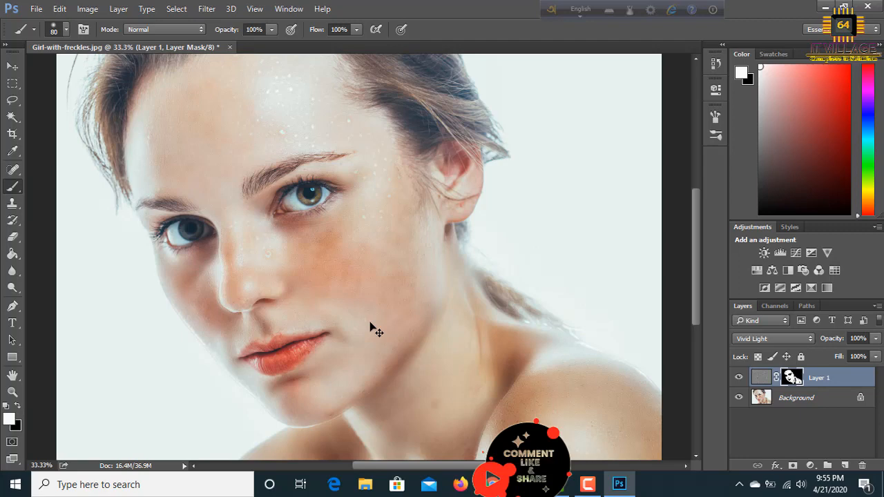
pyautogui.scroll(-1, 370, 324)
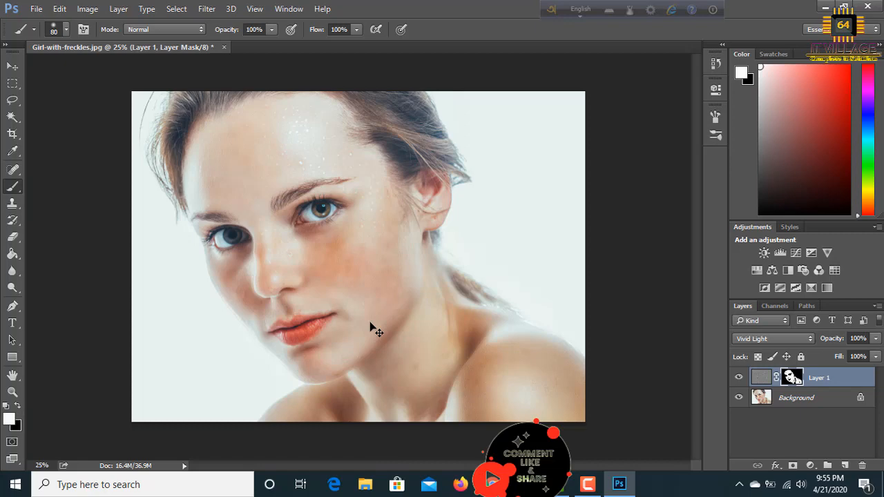
pyautogui.hotkey('ctrl', 'shift', 'alt', 'e')
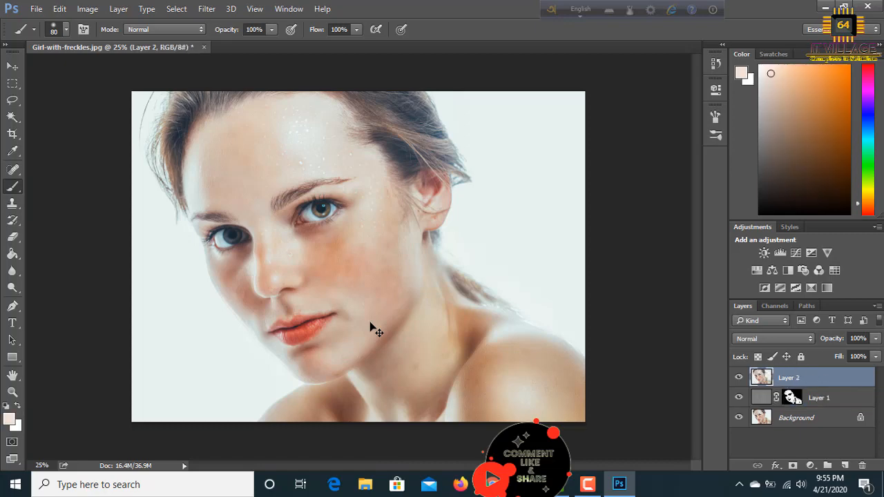
pyautogui.keyDown('alt'); pyautogui.click(371, 324); pyautogui.keyUp('alt')
# Duplicate the Blue channel of the merged layer.
pyautogui.click(771, 307)
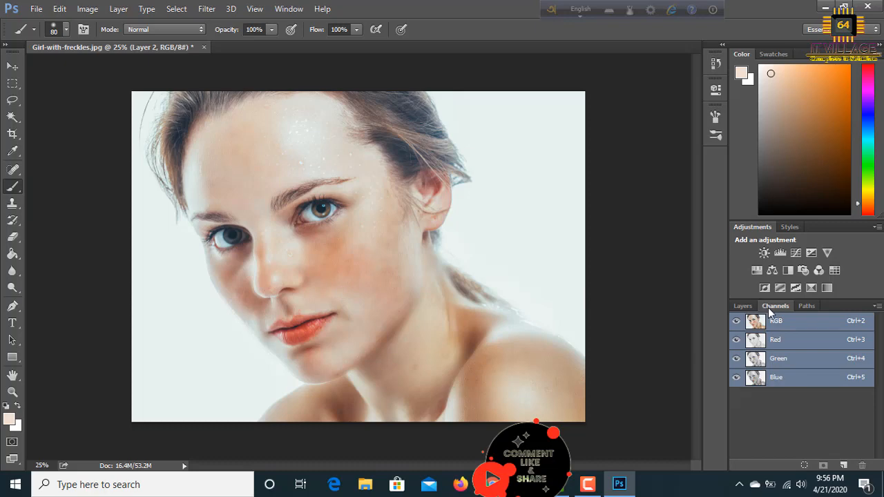
pyautogui.click(779, 380)
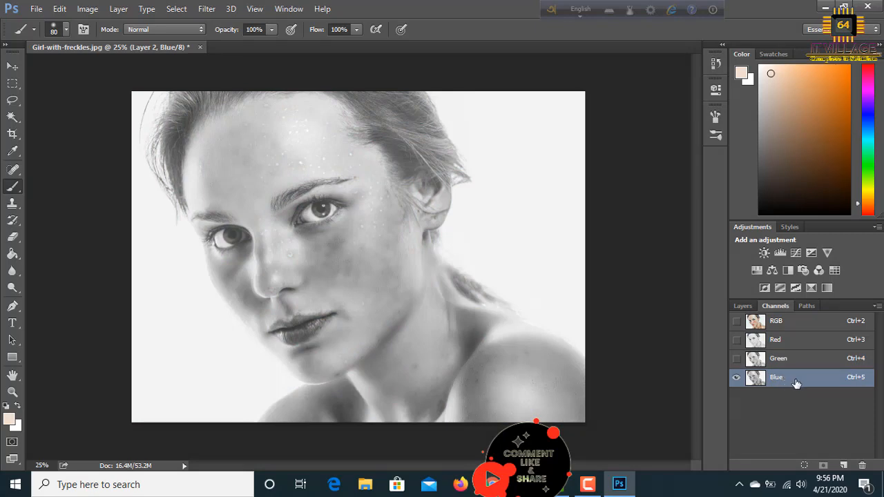
pyautogui.moveTo(796, 383); pyautogui.dragTo(844, 466)
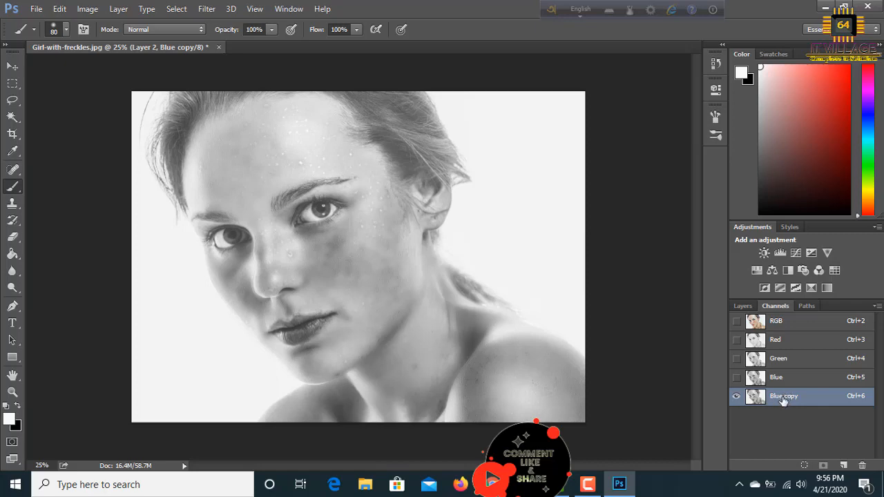
# Apply a High Pass filter to the Blue copy channel, adjusting its radius against the preview.
pyautogui.click(201, 10)
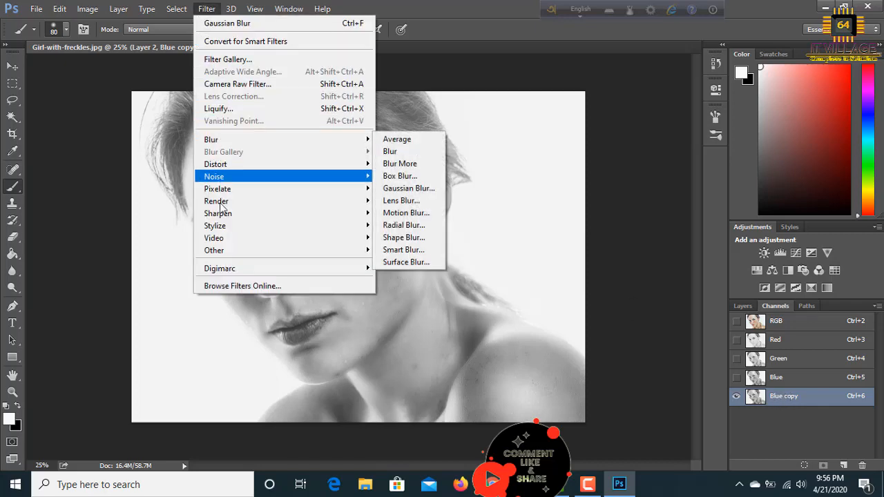
pyautogui.moveTo(219, 252)
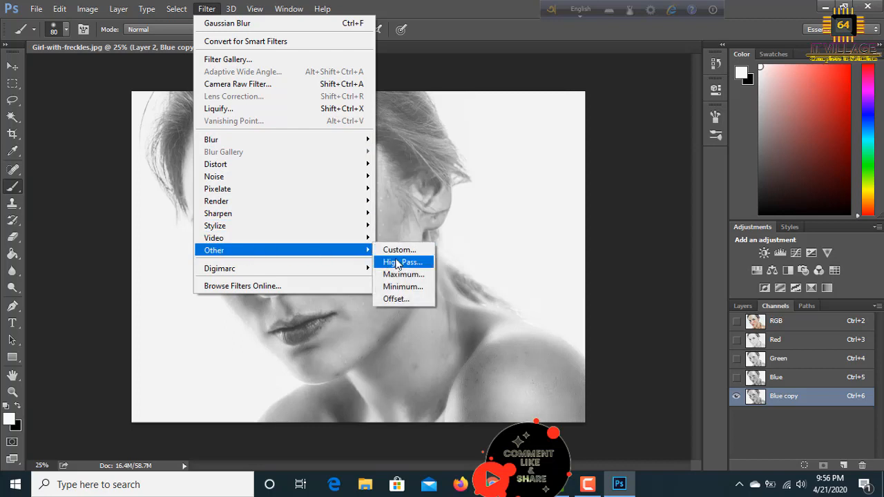
pyautogui.click(399, 264)
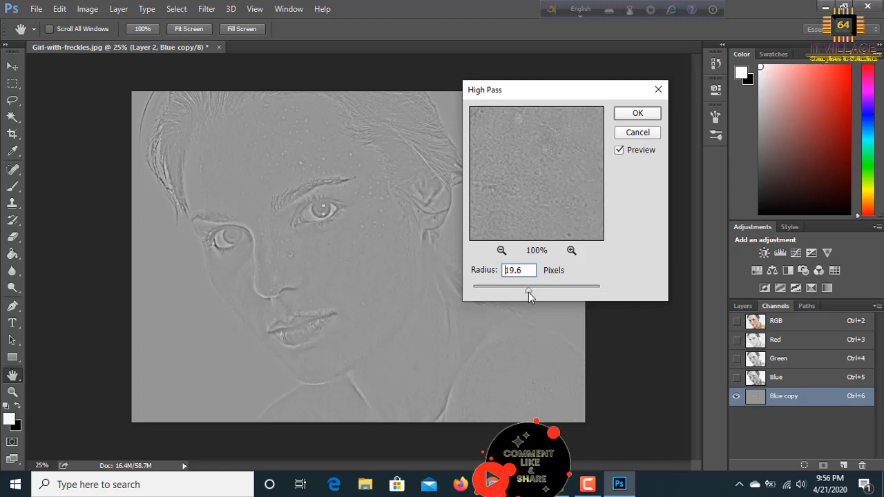
pyautogui.moveTo(528, 292); pyautogui.dragTo(524, 294)
pyautogui.click(628, 116)
# Sample the grey of the cheek in the Blue copy channel as the brush colour and set the brush size to 100.
pyautogui.press('b')
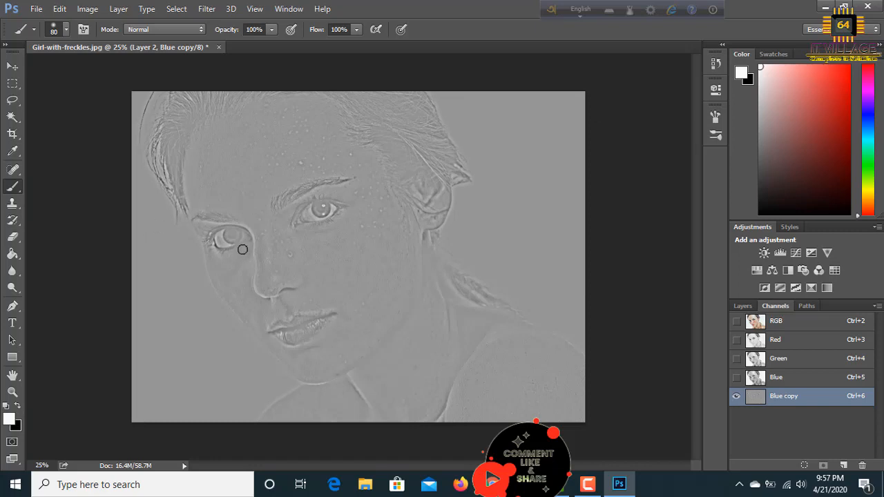
pyautogui.hotkey('ctrl', '+')
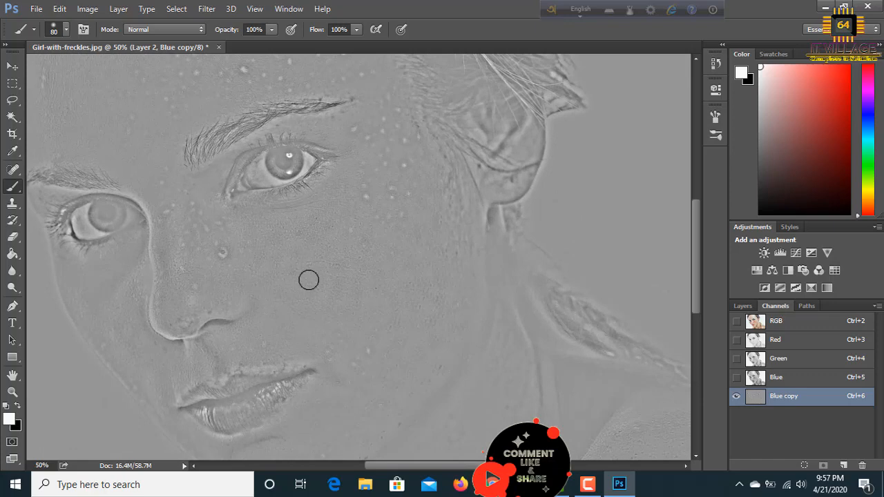
pyautogui.keyDown('alt'); pyautogui.click(330, 265); pyautogui.keyUp('alt')
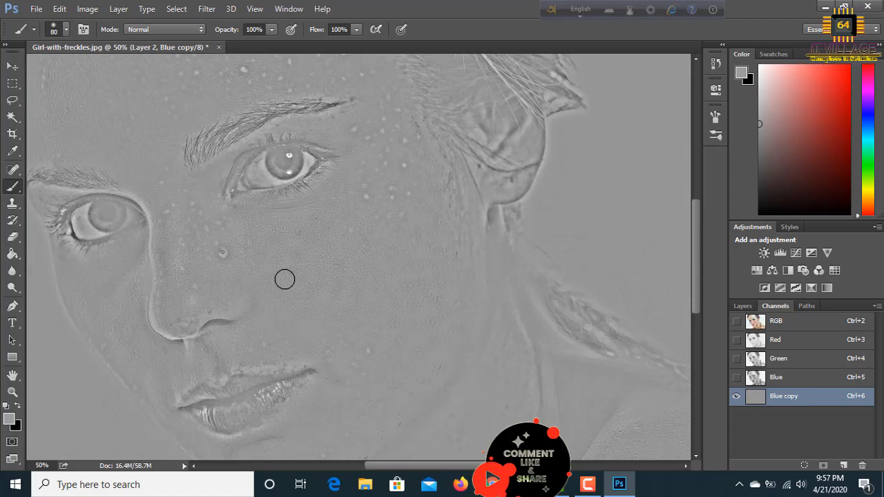
pyautogui.press(']')
pyautogui.press(']')
pyautogui.press(']')
pyautogui.press(']')
pyautogui.press(']')
pyautogui.press('[')
pyautogui.press('[')
pyautogui.press('[')
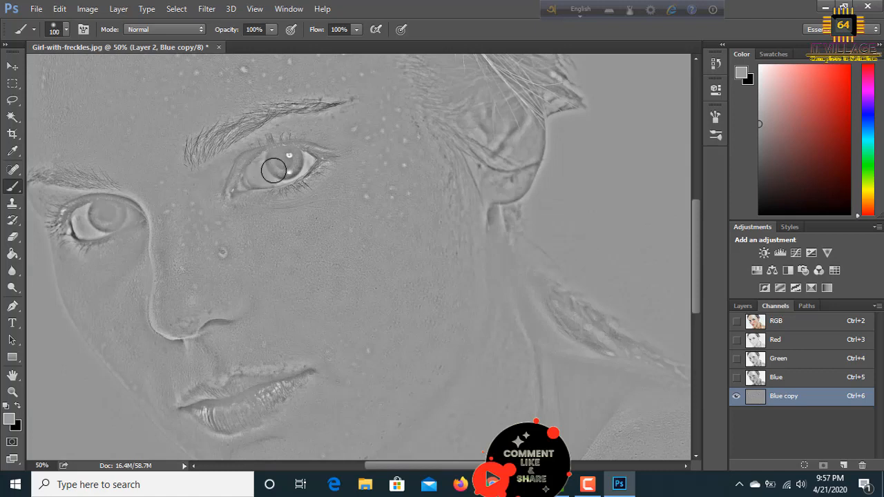
# Paint the sampled grey over both eyes and the lips in the Blue copy channel.
pyautogui.moveTo(269, 171)
pyautogui.mouseDown()
pyautogui.moveTo(293, 164)
pyautogui.moveTo(241, 180)
pyautogui.moveTo(304, 159)
pyautogui.moveTo(279, 174)
pyautogui.moveTo(302, 158)
pyautogui.moveTo(278, 161)
pyautogui.mouseUp()
pyautogui.moveTo(104, 215)
pyautogui.mouseDown()
pyautogui.moveTo(118, 213)
pyautogui.moveTo(90, 211)
pyautogui.moveTo(79, 226)
pyautogui.moveTo(93, 208)
pyautogui.moveTo(81, 214)
pyautogui.moveTo(91, 227)
pyautogui.moveTo(125, 217)
pyautogui.moveTo(75, 229)
pyautogui.moveTo(125, 211)
pyautogui.moveTo(69, 229)
pyautogui.moveTo(86, 231)
pyautogui.mouseUp()
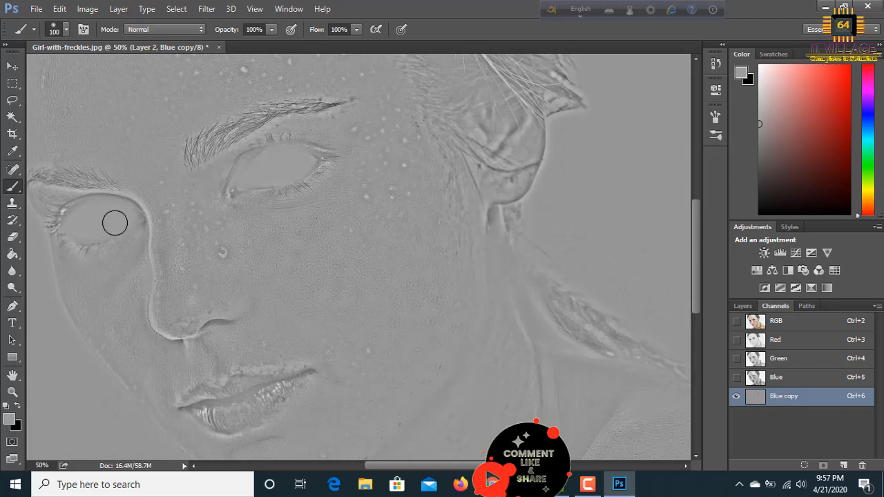
pyautogui.moveTo(199, 408)
pyautogui.mouseDown()
pyautogui.moveTo(272, 393)
pyautogui.moveTo(226, 421)
pyautogui.moveTo(244, 420)
pyautogui.moveTo(206, 417)
pyautogui.moveTo(196, 405)
pyautogui.moveTo(300, 377)
pyautogui.moveTo(250, 406)
pyautogui.moveTo(206, 399)
pyautogui.mouseUp()
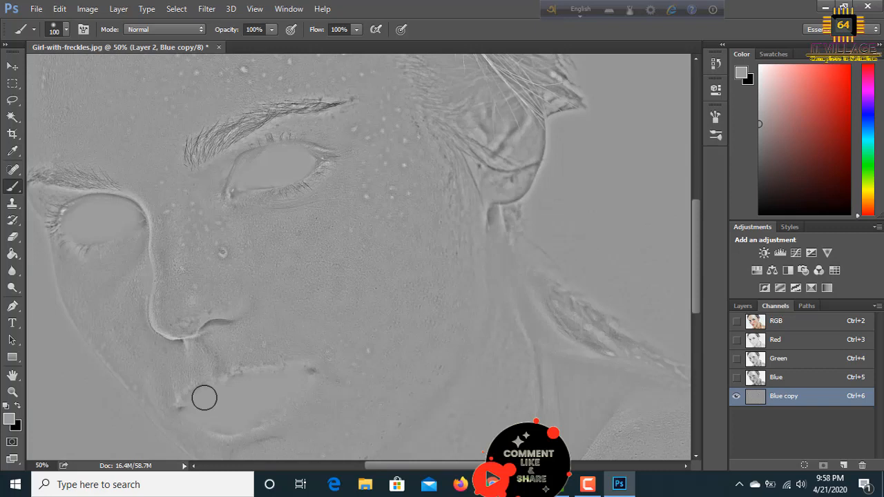
# Use Apply Image to blend the Blue copy channel onto itself in Overlay mode.
pyautogui.click(100, 11)
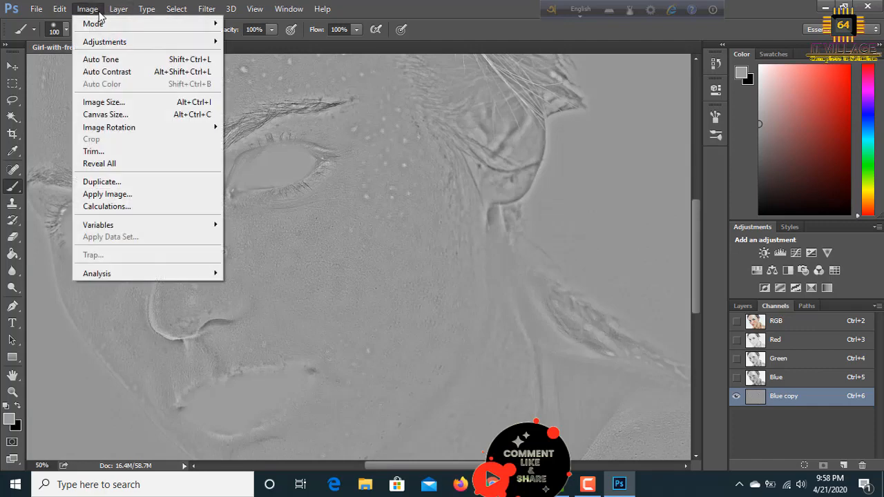
pyautogui.click(122, 196)
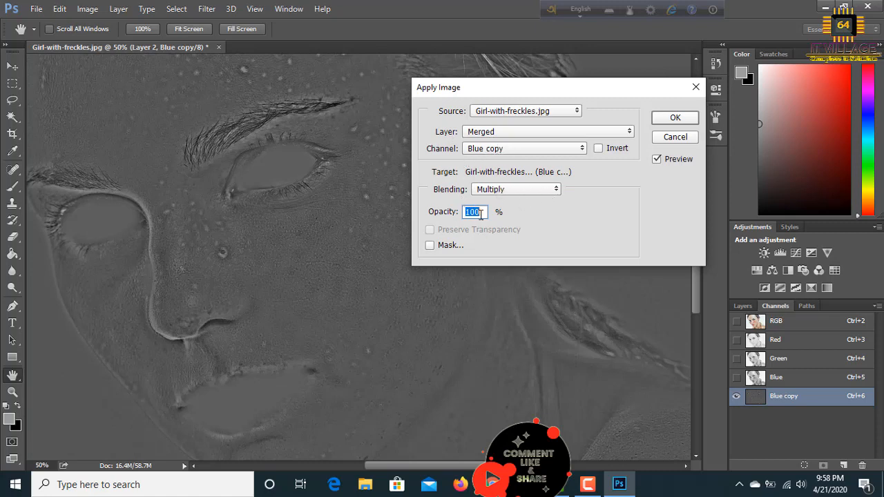
pyautogui.click(549, 193)
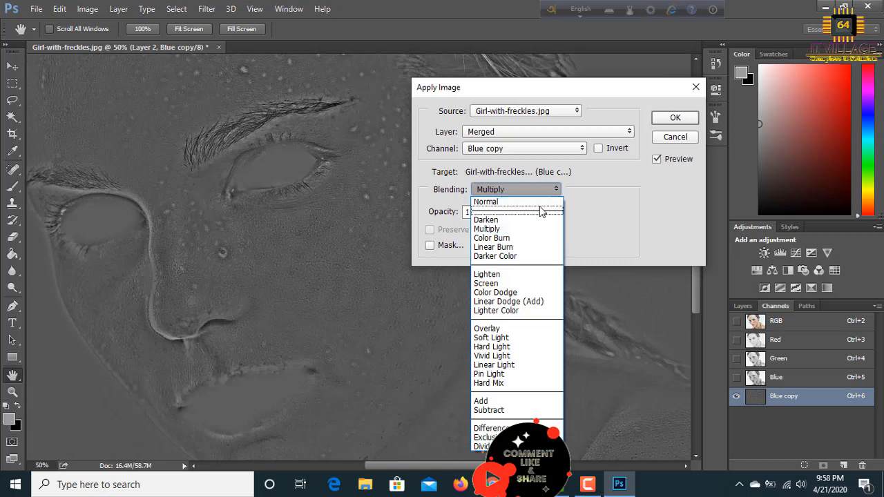
pyautogui.click(494, 328)
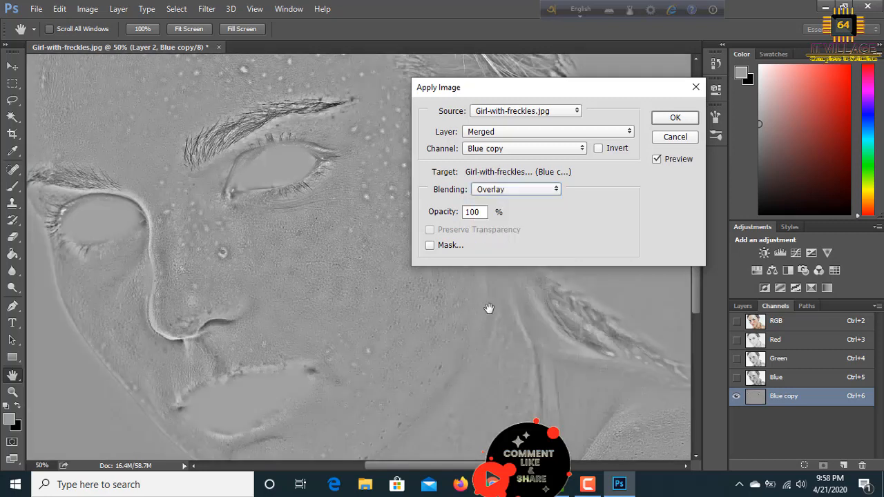
pyautogui.click(681, 119)
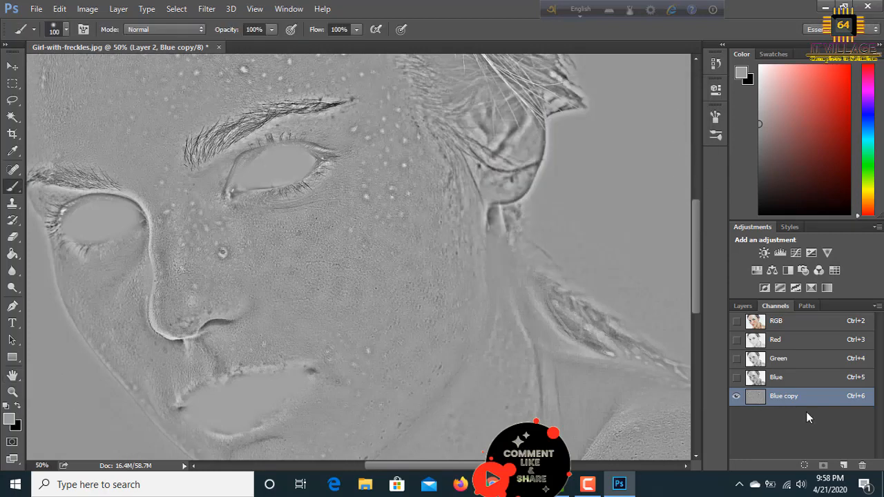
# Repeat Apply Image with Overlay blending two more times on the Blue copy channel.
pyautogui.click(88, 9)
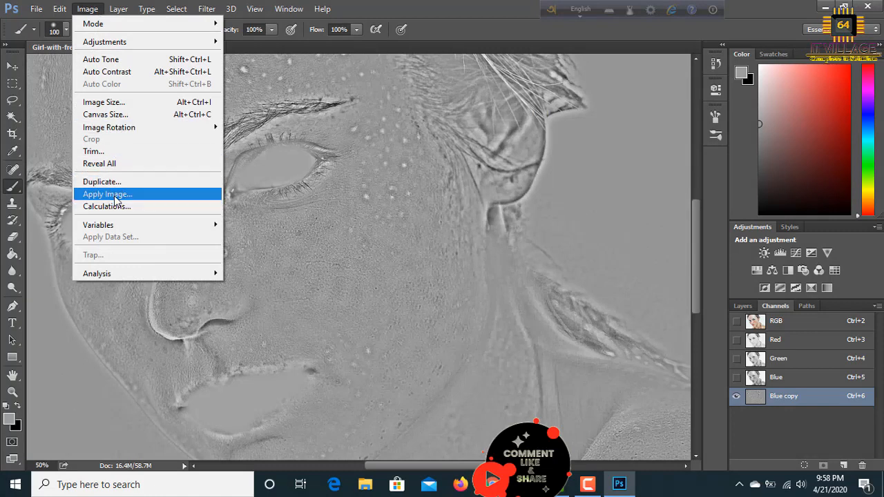
pyautogui.click(114, 196)
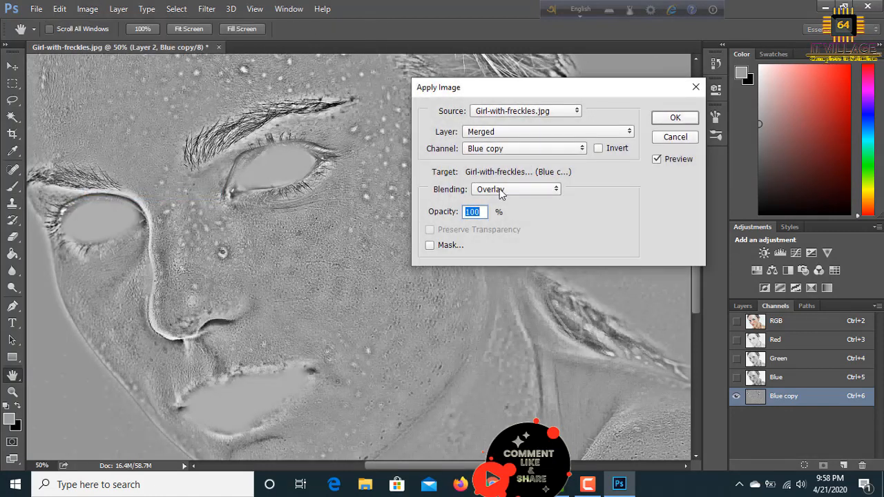
pyautogui.click(677, 123)
pyautogui.press('b')
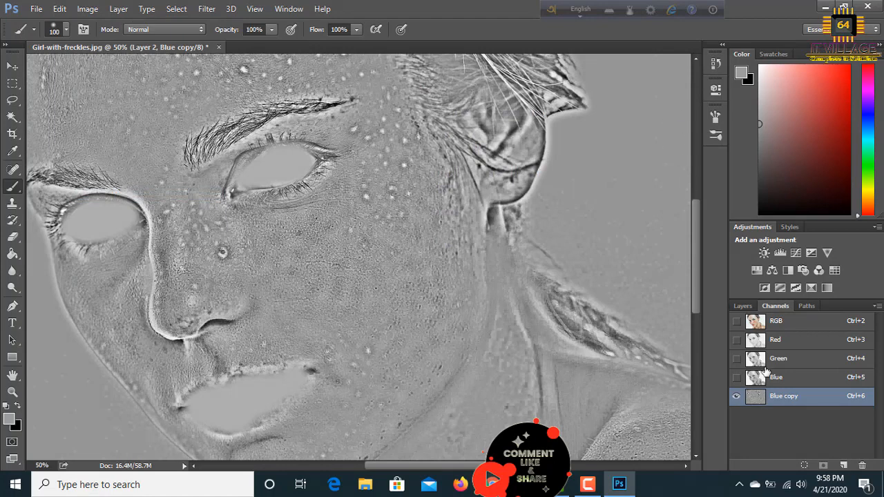
pyautogui.click(88, 8)
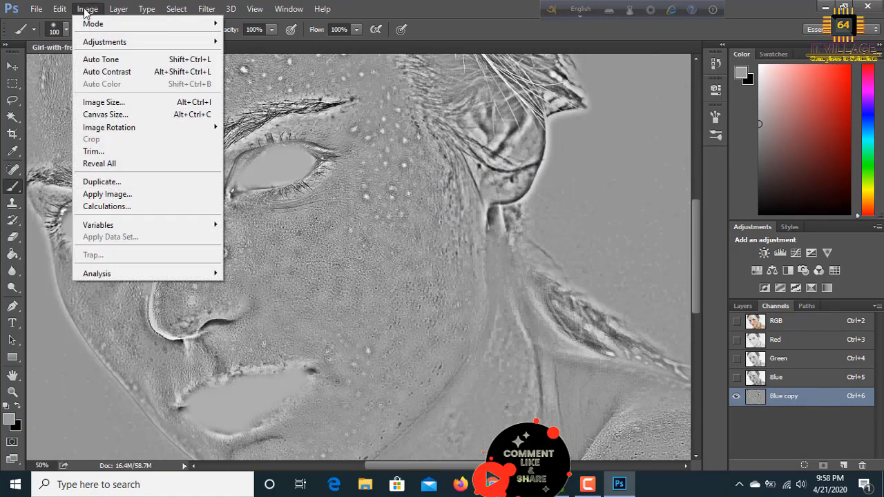
pyautogui.click(106, 194)
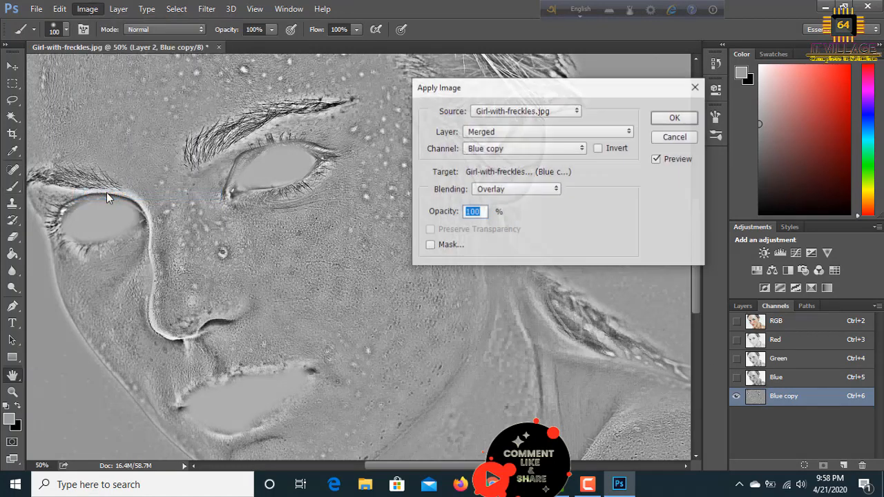
pyautogui.click(675, 117)
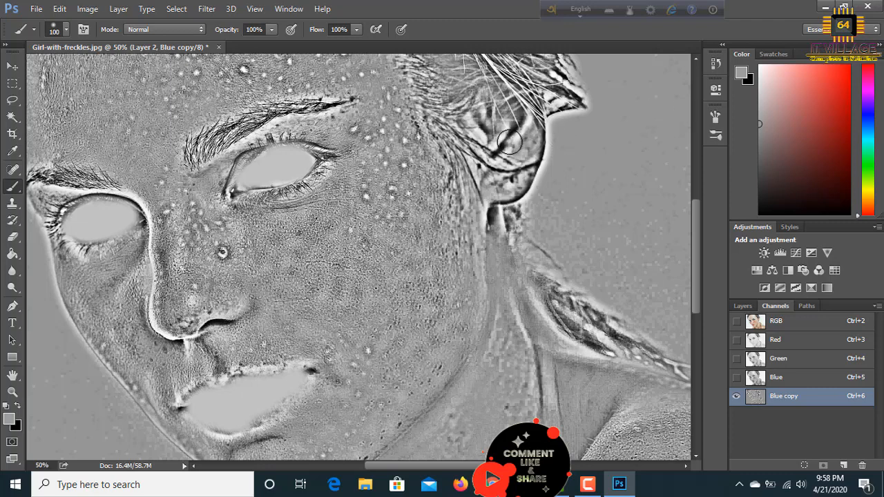
# Load the Blue copy channel as a selection and invert it.
pyautogui.keyDown('ctrl'); pyautogui.click(755, 404); pyautogui.keyUp('ctrl')
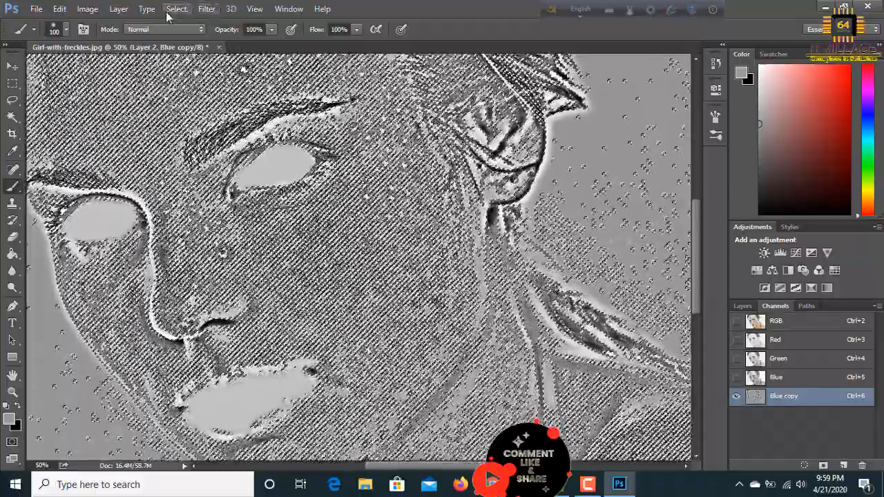
pyautogui.click(170, 11)
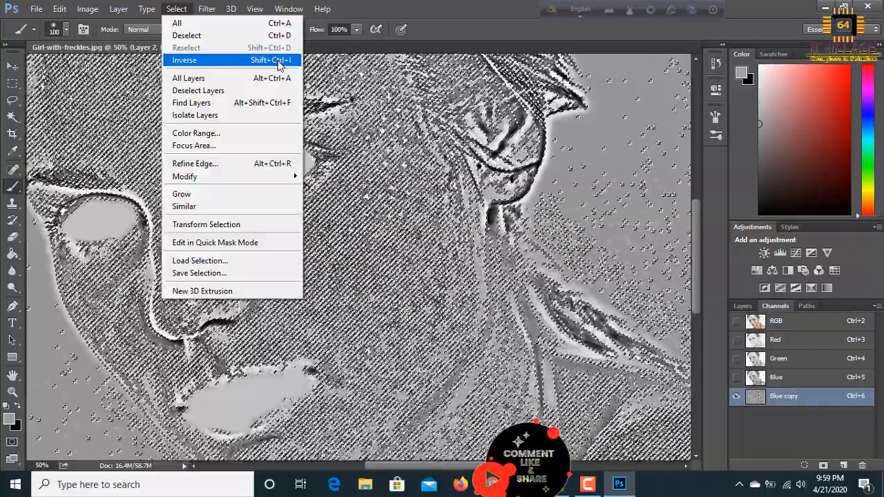
pyautogui.click(279, 63)
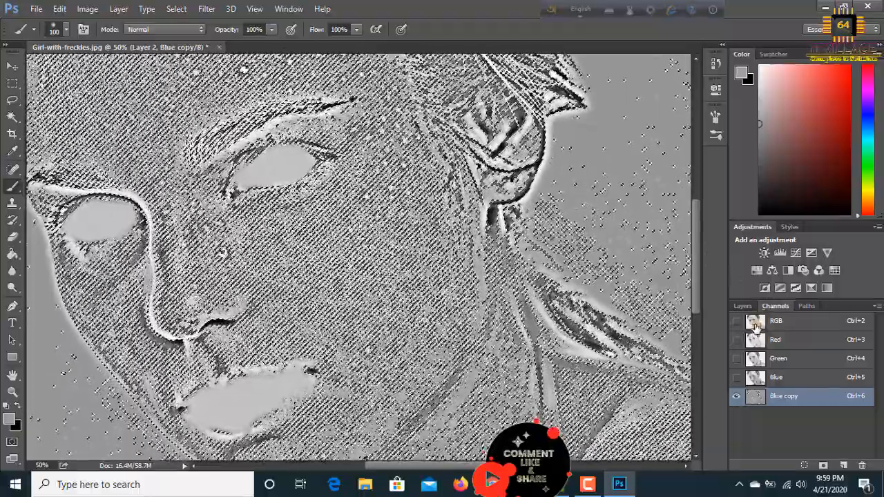
# Return to the RGB composite and add a Curves adjustment layer above Layer 2, masked by the inverted selection.
pyautogui.click(756, 329)
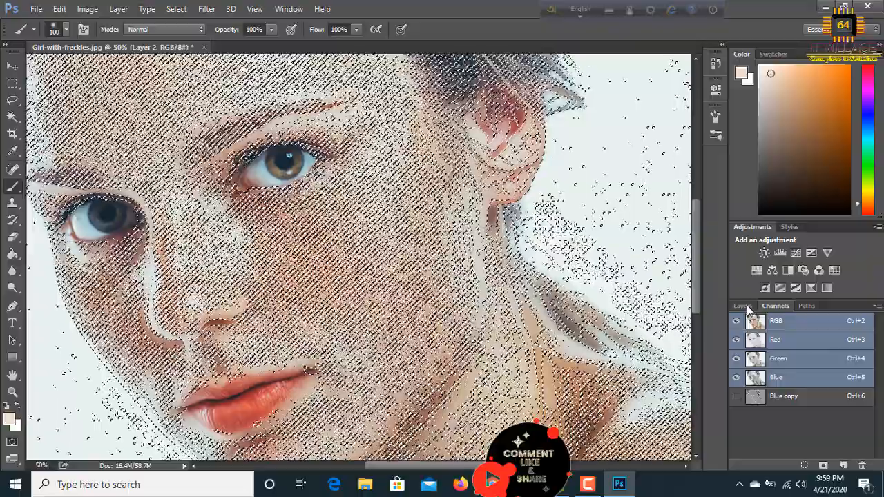
pyautogui.click(741, 307)
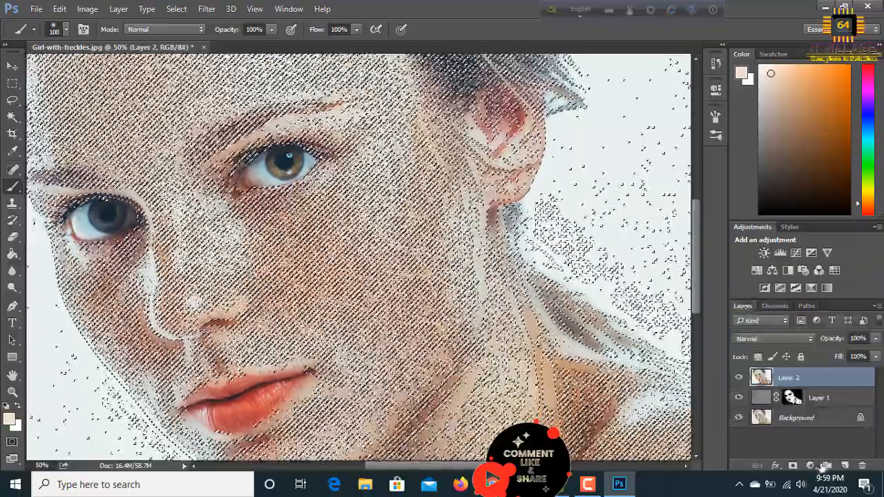
pyautogui.click(812, 467)
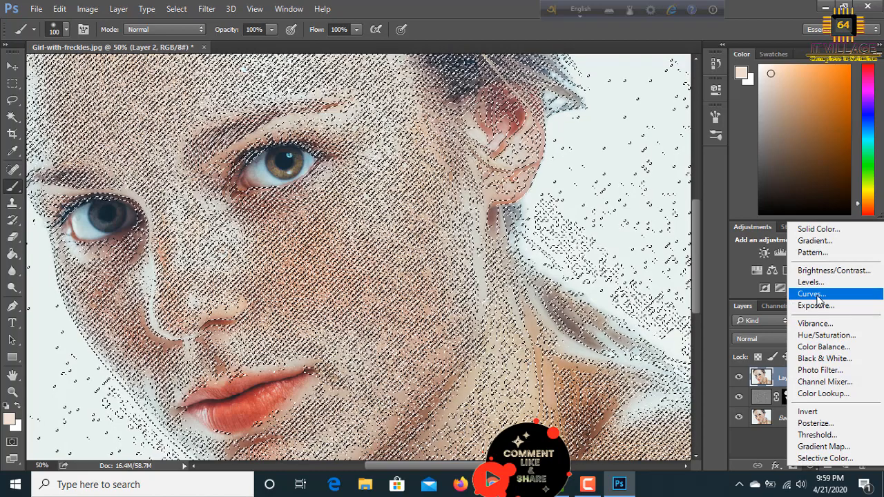
pyautogui.click(816, 295)
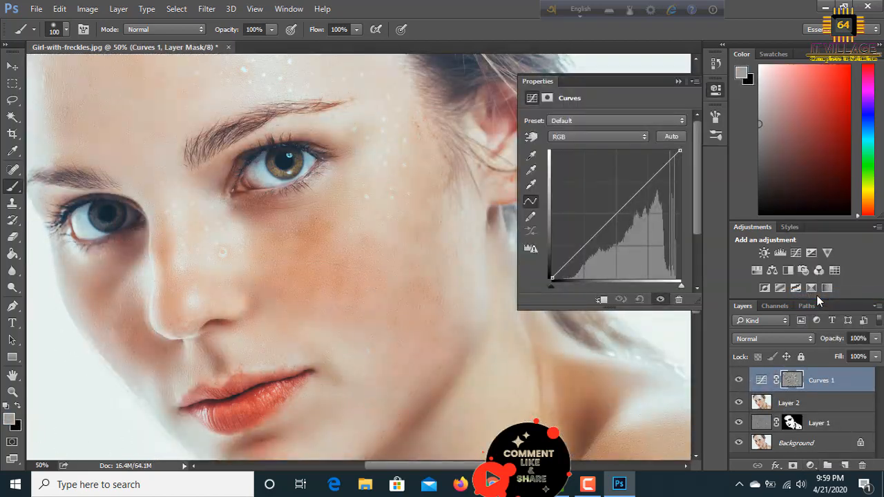
# Raise the middle of the Curves layer's RGB curve to brighten the masked skin spots, and close its properties.
pyautogui.moveTo(617, 215); pyautogui.dragTo(606, 207)
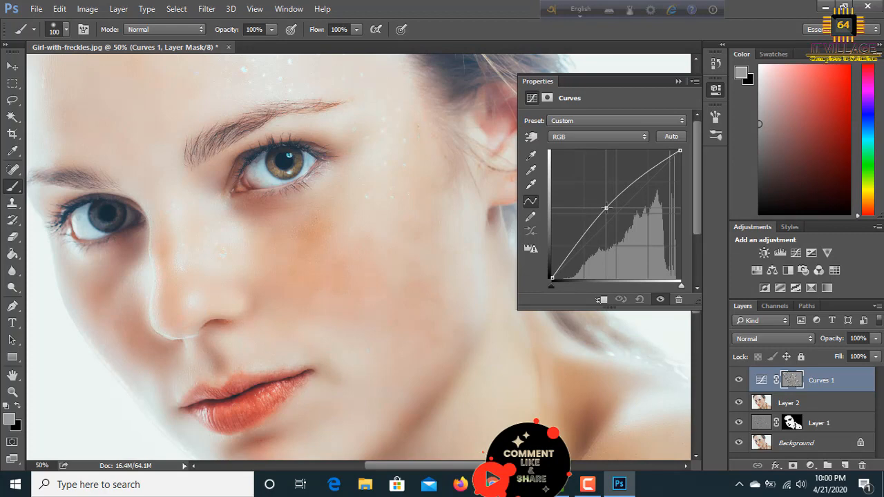
pyautogui.moveTo(607, 208); pyautogui.dragTo(606, 208)
pyautogui.press('Return')
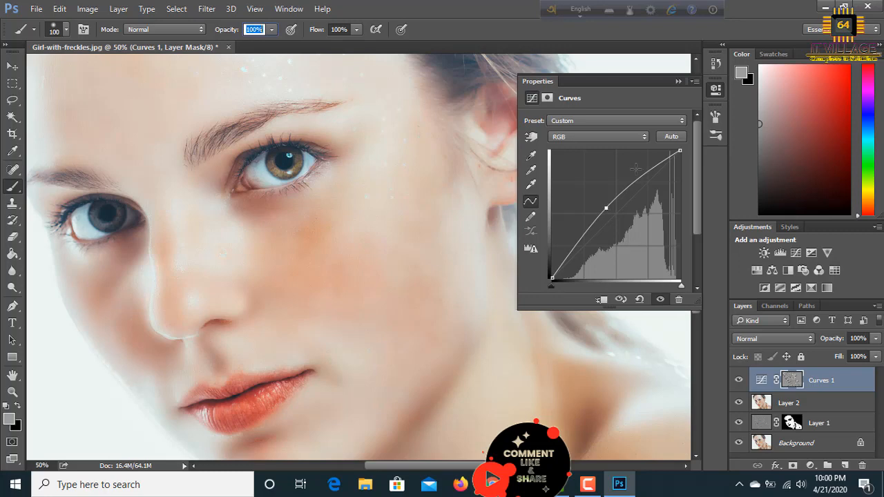
pyautogui.click(673, 82)
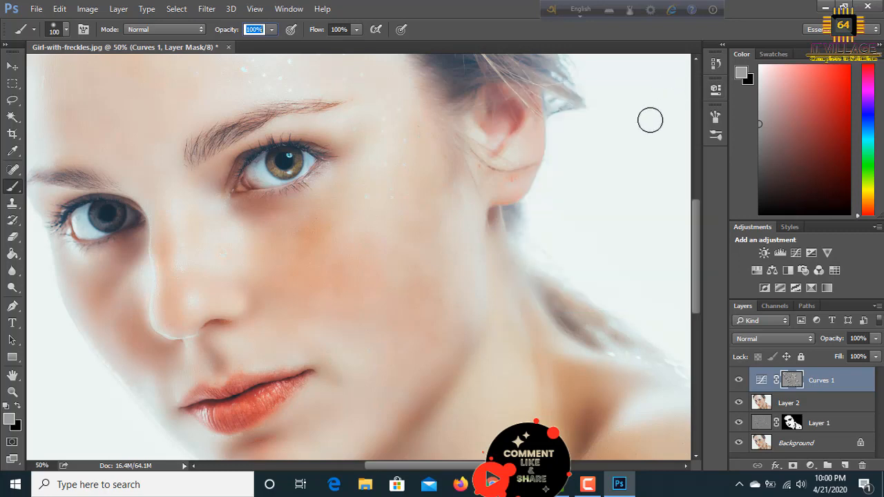
# Apply a Curves correction to the Curves layer's mask, mapping input 73 to output 56 and input 136 to output 120.
pyautogui.hotkey('ctrl', '-')
pyautogui.hotkey('ctrl', '-')
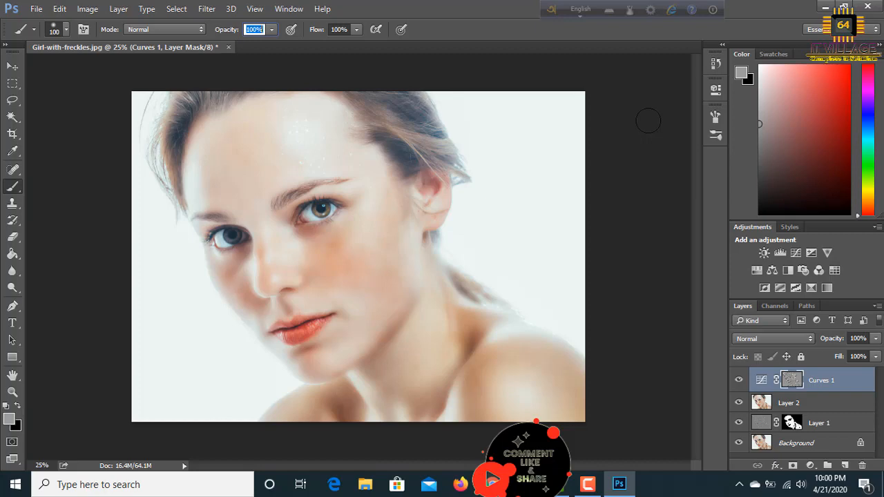
pyautogui.hotkey('ctrl', '+')
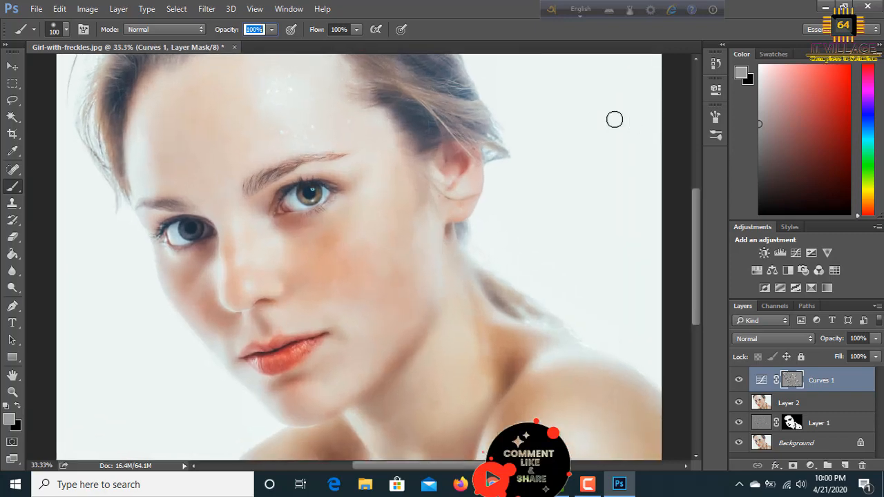
pyautogui.hotkey('ctrl', '+')
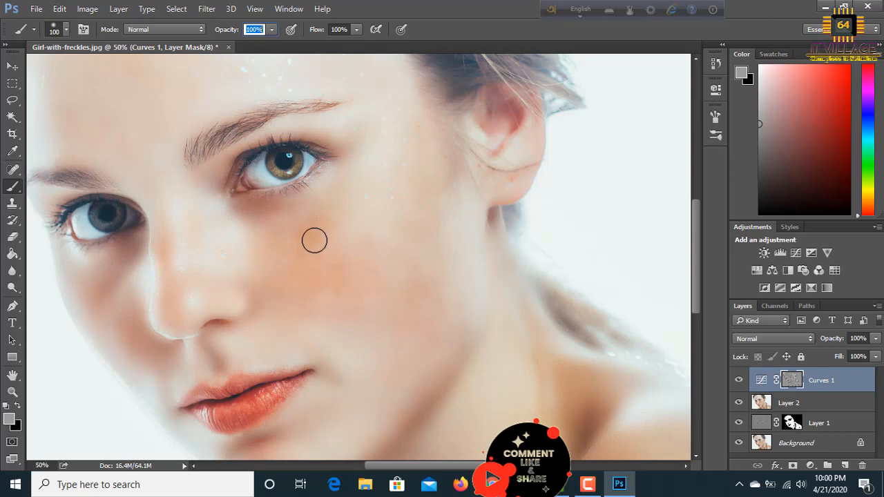
pyautogui.hotkey('ctrl', 'm')
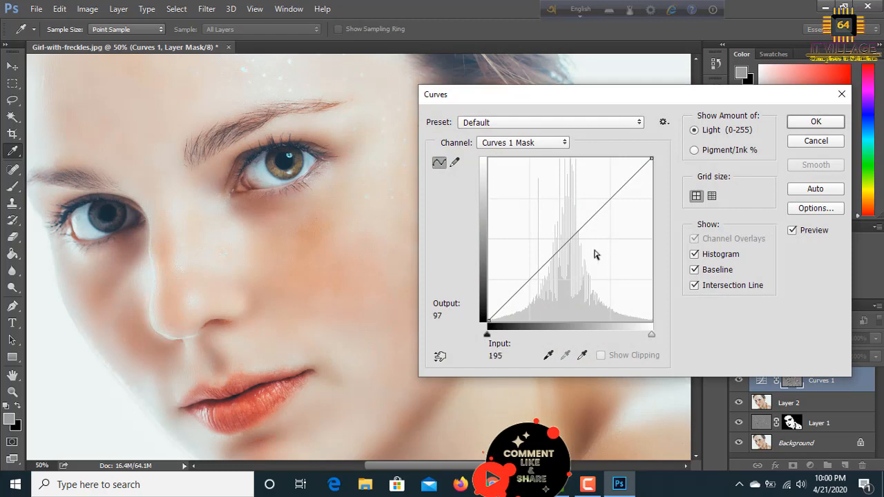
pyautogui.click(570, 240)
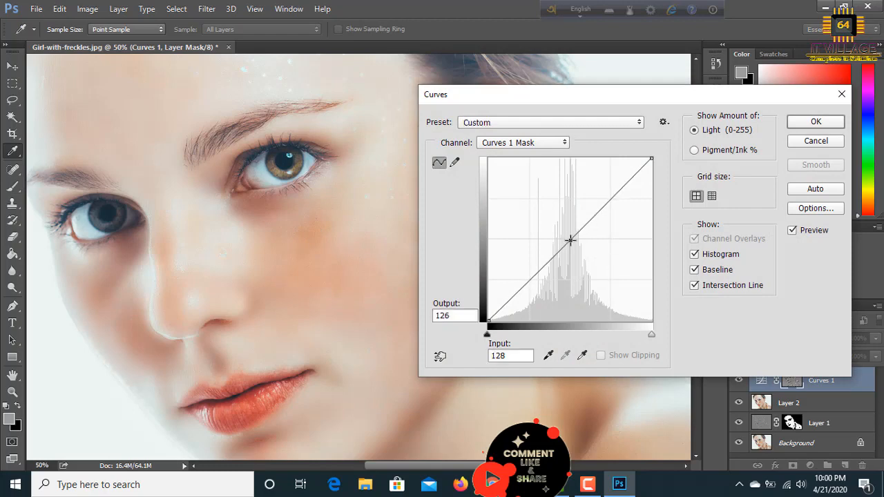
pyautogui.moveTo(532, 280); pyautogui.dragTo(536, 284)
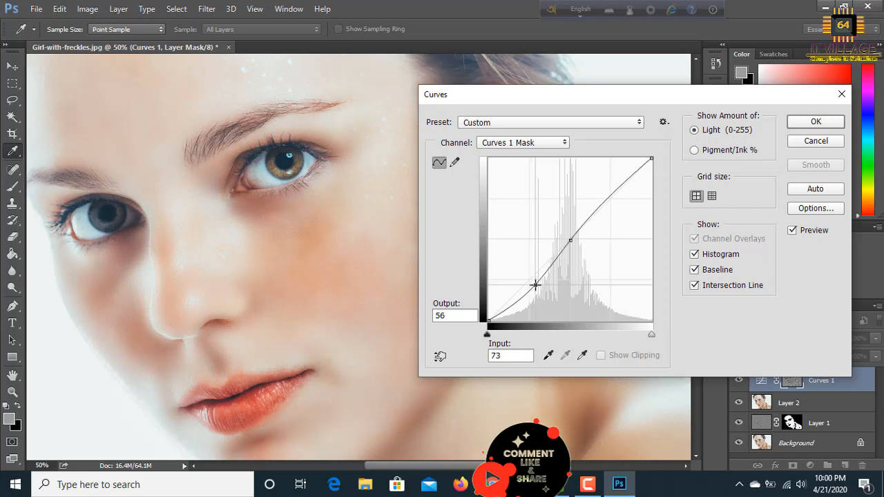
pyautogui.moveTo(572, 240); pyautogui.dragTo(576, 243)
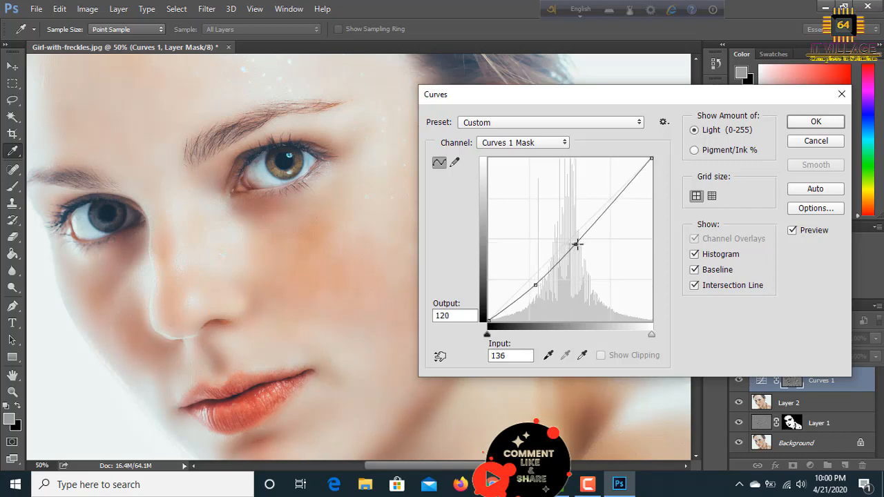
pyautogui.click(816, 123)
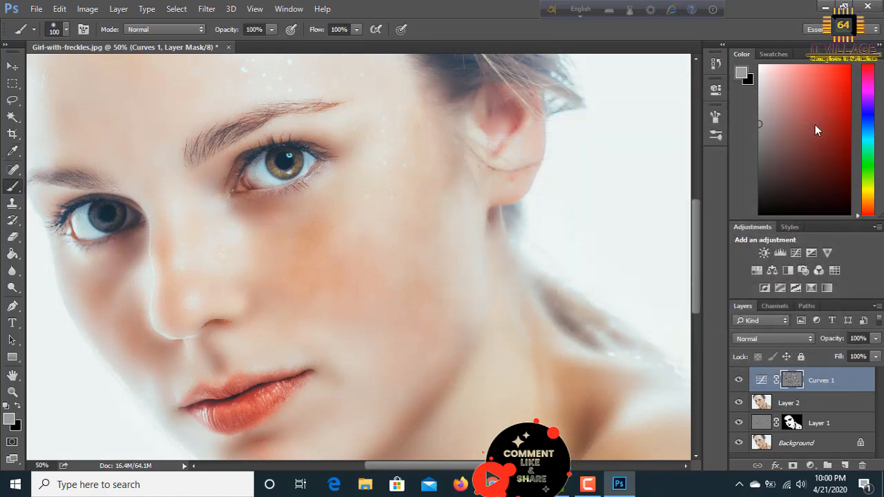
pyautogui.click(813, 124)
# Stamp all visible layers into a new merged layer above the Curves layer.
pyautogui.hotkey('alt', 'shift', 'e')
pyautogui.hotkey('ctrl', 'shift', 'alt', 'e')
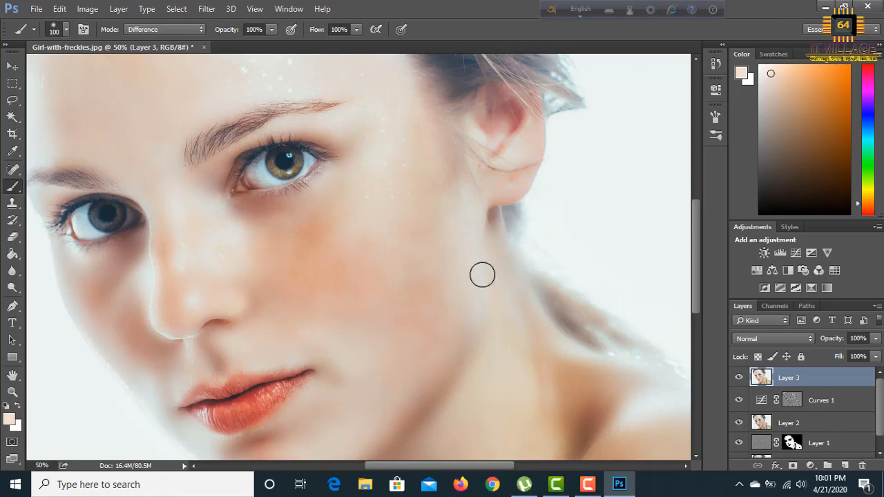
pyautogui.hotkey('ctrl', '-')
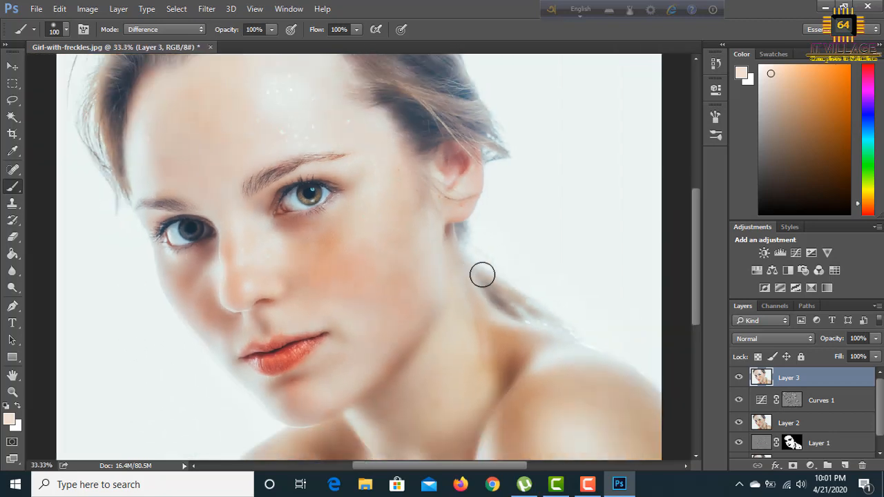
pyautogui.press('[')
# Apply Levels to Layer 3 with the midtone input at 0.66 and the black input at 14.
pyautogui.click(785, 401)
pyautogui.click(772, 378)
pyautogui.hotkey('ctrl', 'l')
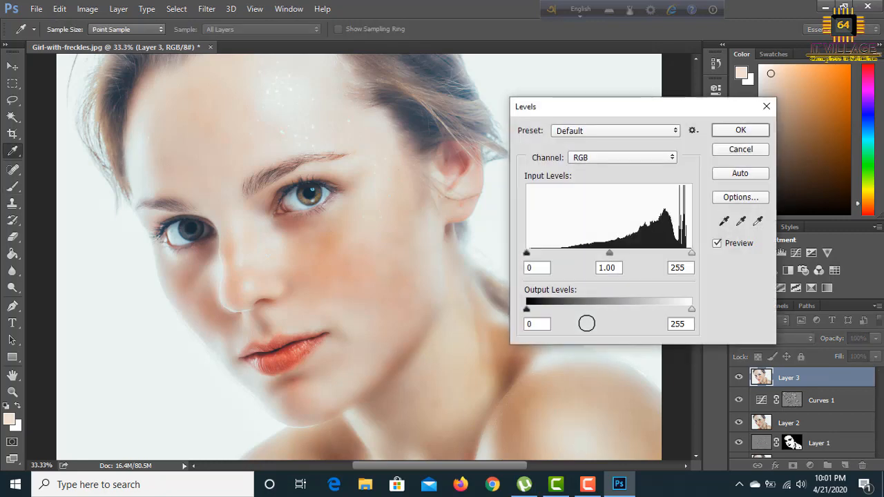
pyautogui.moveTo(598, 109); pyautogui.dragTo(670, 115)
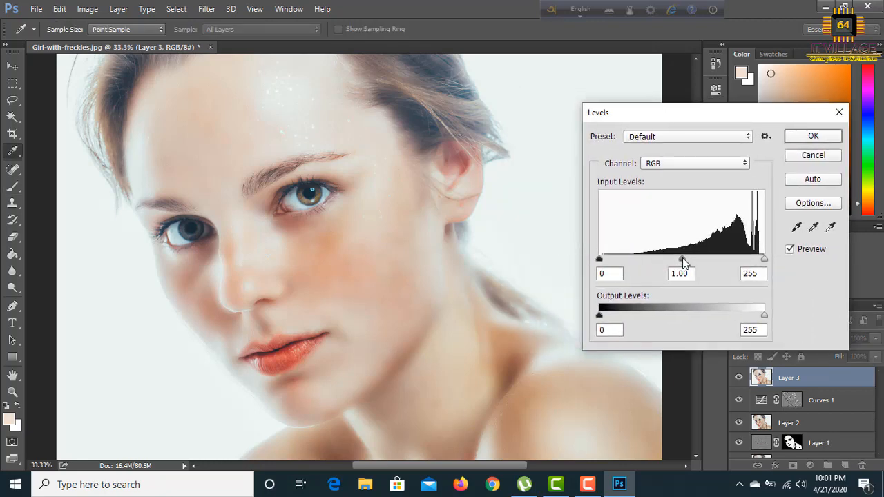
pyautogui.moveTo(684, 263); pyautogui.dragTo(704, 260)
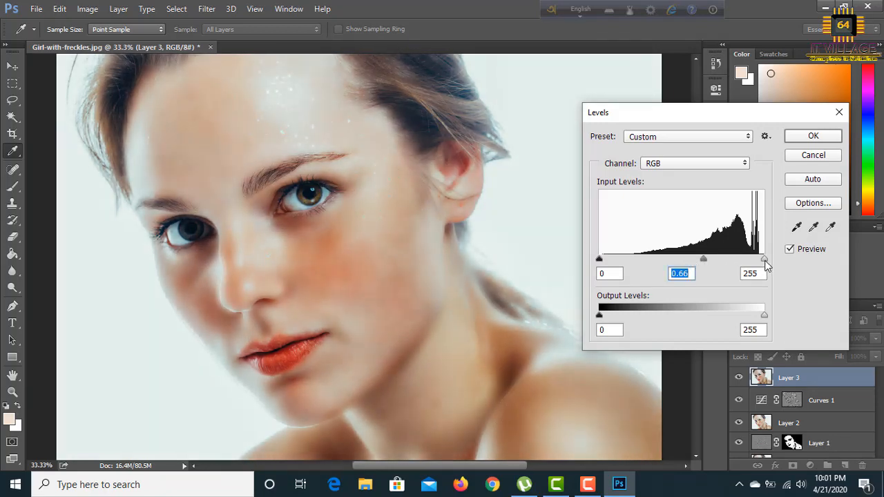
pyautogui.moveTo(765, 259)
pyautogui.mouseDown()
pyautogui.moveTo(745, 261)
pyautogui.moveTo(765, 261)
pyautogui.mouseUp()
pyautogui.moveTo(606, 265); pyautogui.dragTo(609, 266)
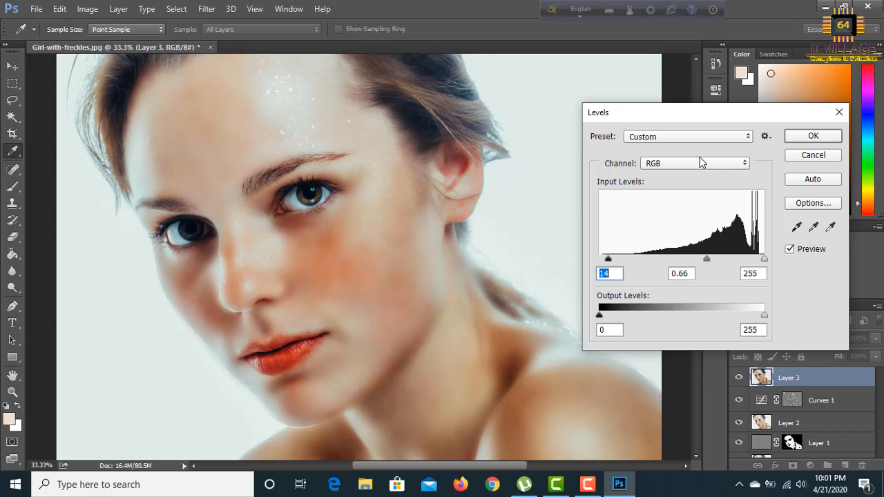
pyautogui.click(814, 137)
# Add a new empty layer above Layer 3 and sample the skin tone below the eye as the Brush color.
pyautogui.press('b')
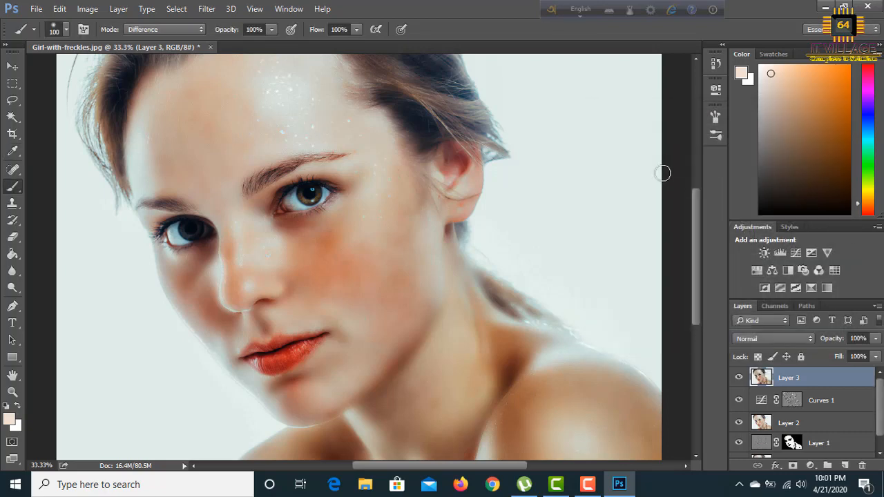
pyautogui.hotkey('ctrl', '+')
pyautogui.hotkey('ctrl', '+')
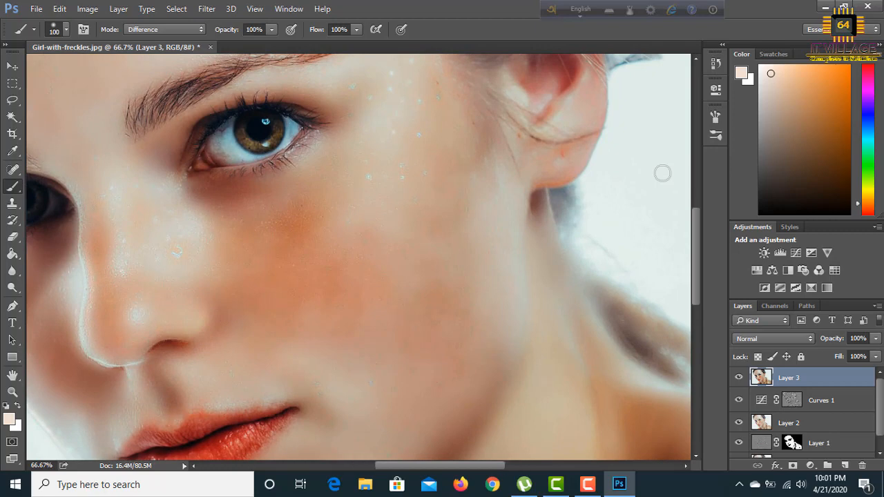
pyautogui.hotkey('ctrl', '+')
pyautogui.hotkey('ctrl', '+')
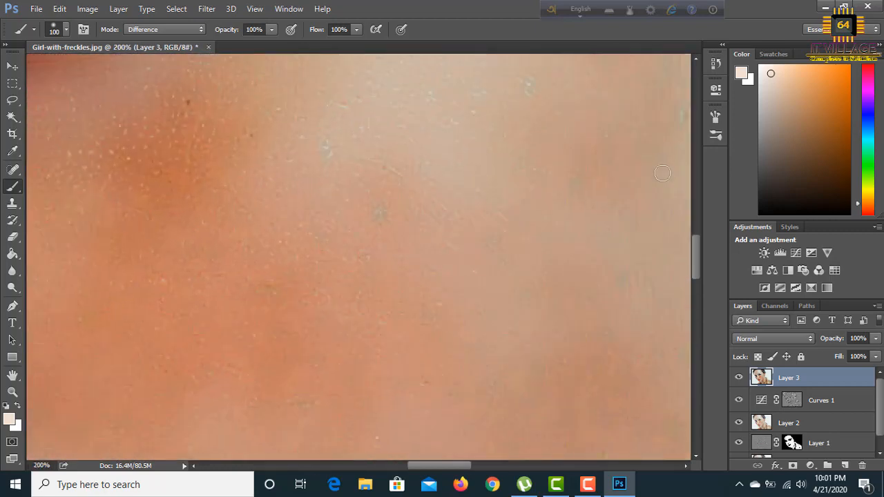
pyautogui.hotkey('ctrl', '-')
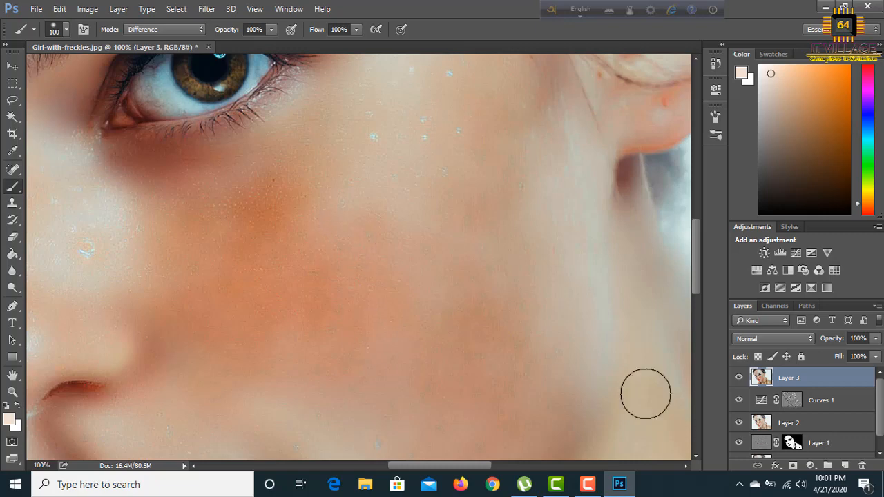
pyautogui.click(845, 464)
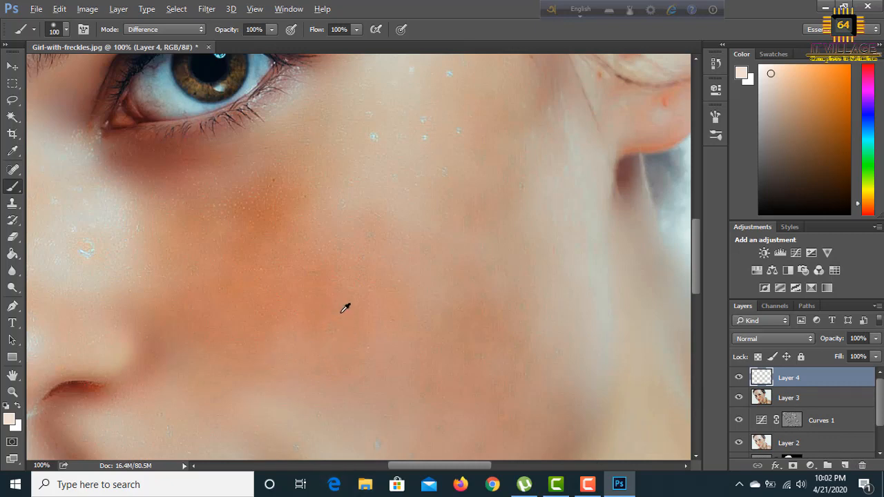
pyautogui.keyDown('alt'); pyautogui.click(344, 214); pyautogui.keyUp('alt')
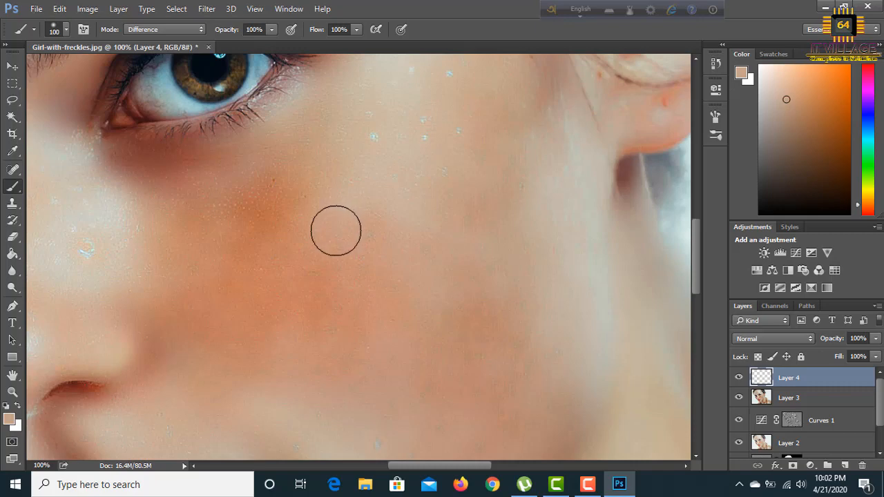
# Set the Brush to 43% opacity, 41% flow and size 125, and paint sampled skin tones over the cheek and shoulder.
pyautogui.click(268, 30)
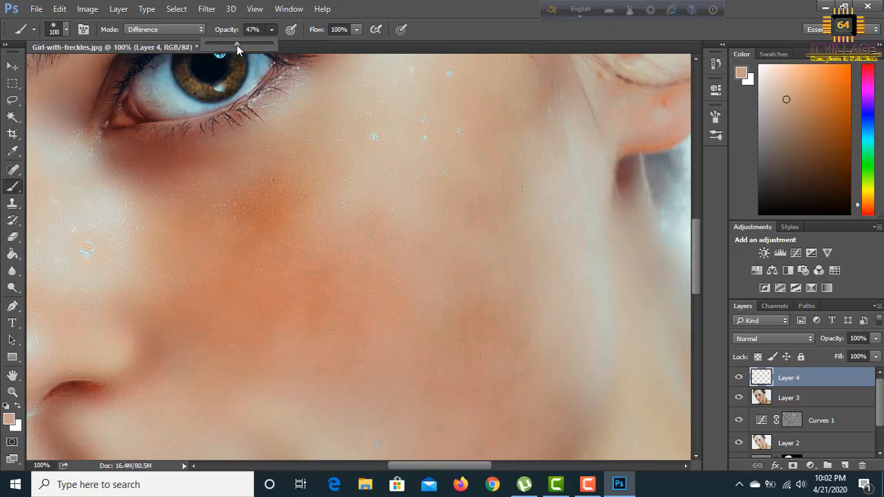
pyautogui.moveTo(237, 45); pyautogui.dragTo(234, 45)
pyautogui.click(357, 29)
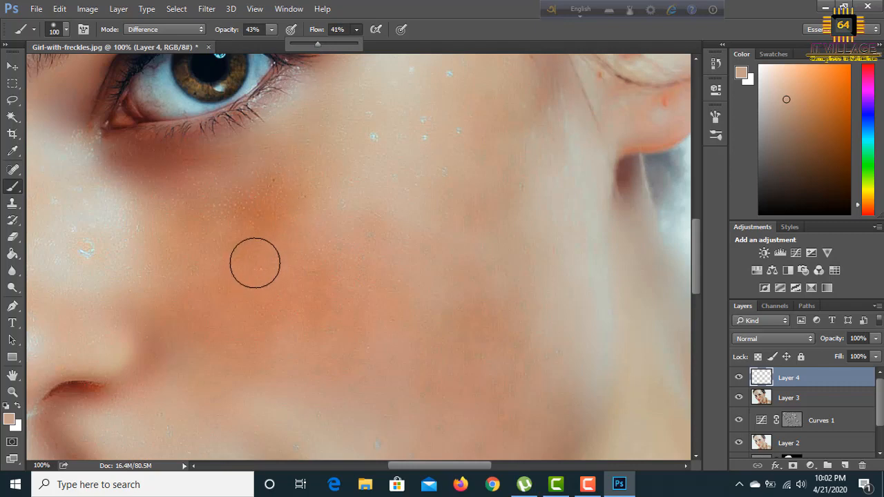
pyautogui.press(']')
pyautogui.moveTo(262, 250)
pyautogui.mouseDown()
pyautogui.moveTo(277, 221)
pyautogui.moveTo(239, 225)
pyautogui.moveTo(284, 192)
pyautogui.moveTo(202, 206)
pyautogui.mouseUp()
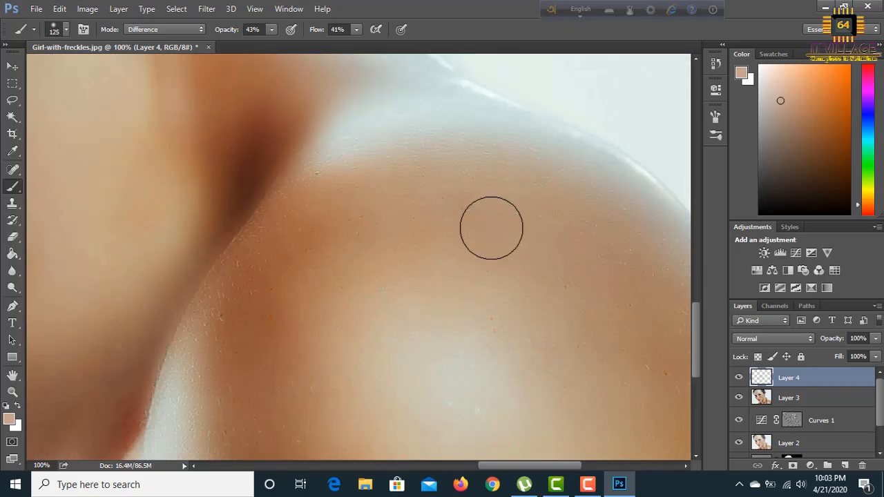
pyautogui.keyDown('alt'); pyautogui.click(369, 232); pyautogui.keyUp('alt')
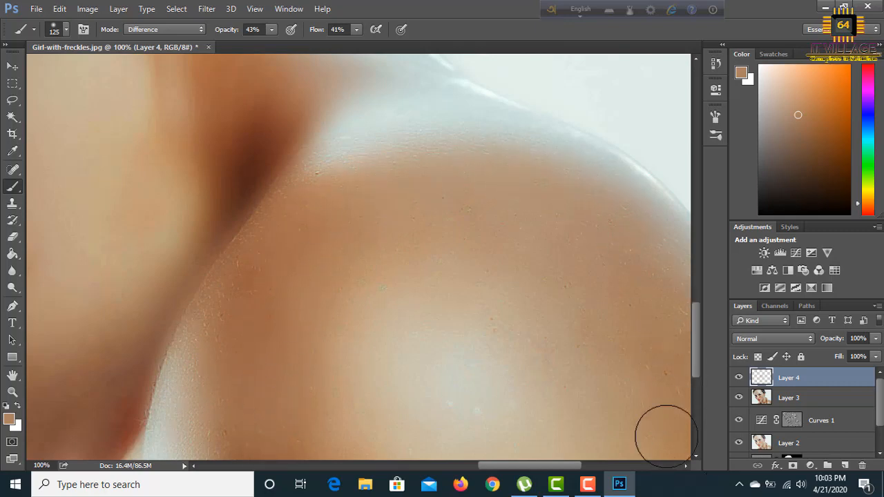
# Switch to the Clone Stamp tool for retouching the white spots on the forehead.
pyautogui.press('space')
pyautogui.moveTo(494, 238); pyautogui.dragTo(821, 440)
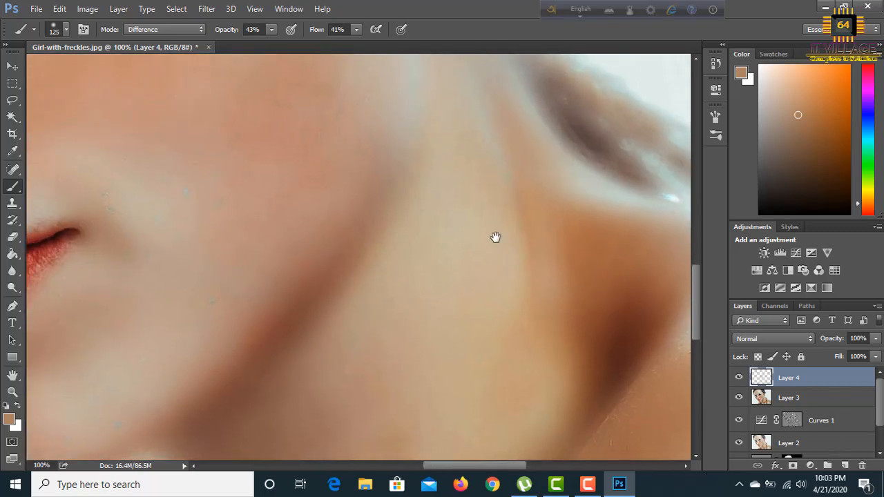
pyautogui.moveTo(493, 242); pyautogui.dragTo(656, 458)
pyautogui.moveTo(496, 270); pyautogui.dragTo(502, 424)
pyautogui.moveTo(391, 143); pyautogui.dragTo(429, 222)
pyautogui.moveTo(267, 148)
pyautogui.mouseDown()
pyautogui.moveTo(498, 244)
pyautogui.moveTo(496, 232)
pyautogui.mouseUp()
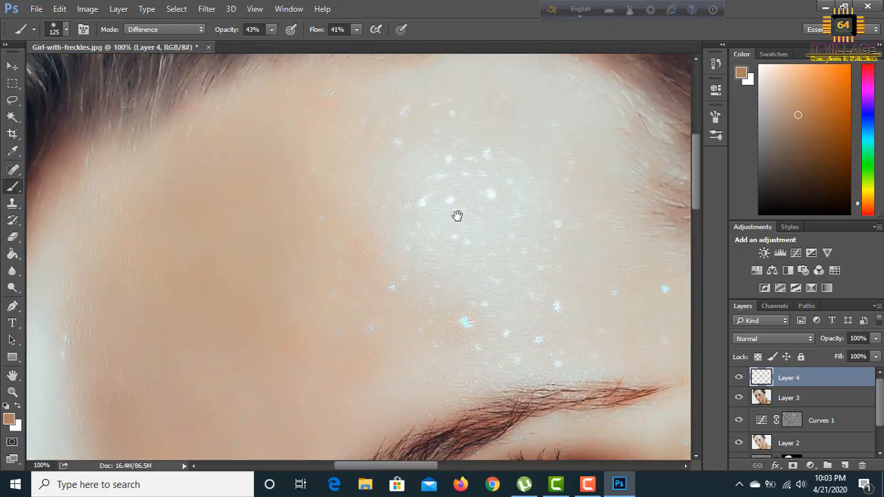
pyautogui.click(13, 206)
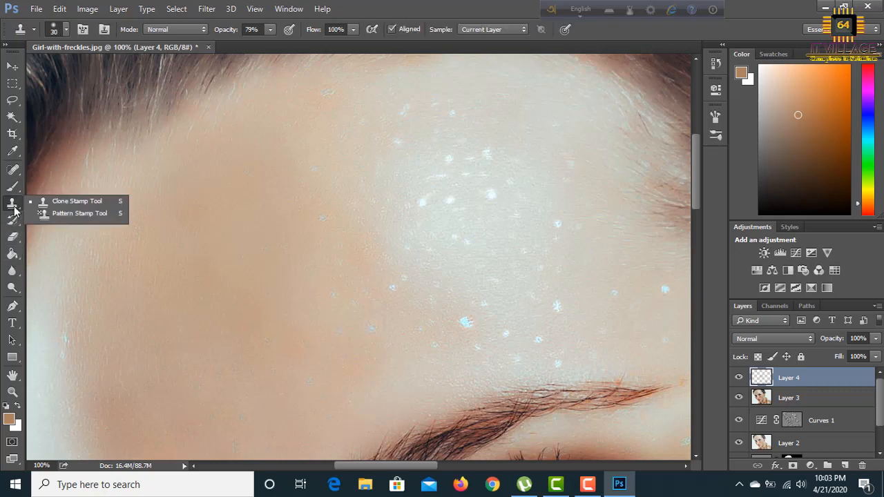
pyautogui.click(76, 201)
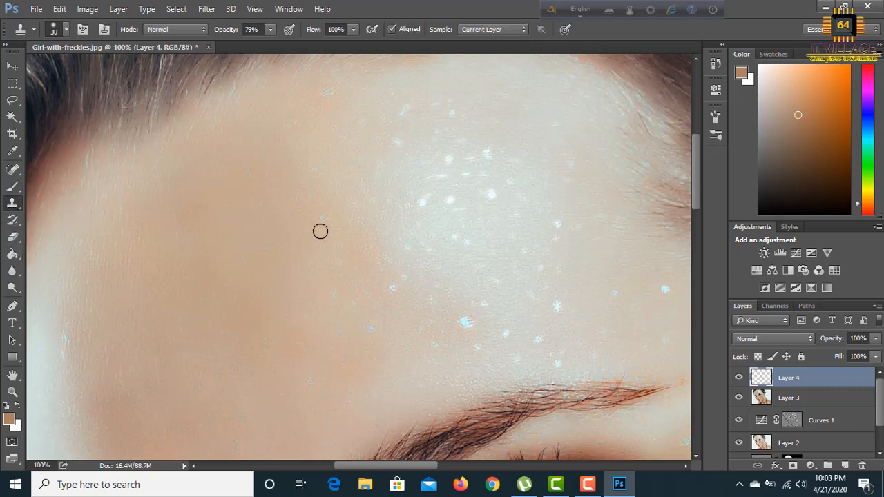
# Clone clean skin on Layer 3 over the small spots on the tan side of the forehead.
pyautogui.hotkey('ctrl', '+')
pyautogui.hotkey('ctrl', '+')
pyautogui.hotkey('ctrl', '+')
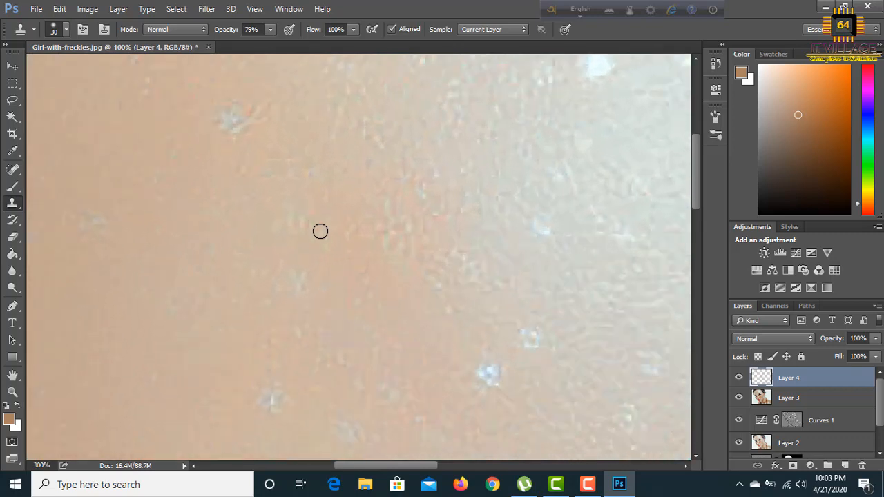
pyautogui.moveTo(351, 173); pyautogui.dragTo(357, 413)
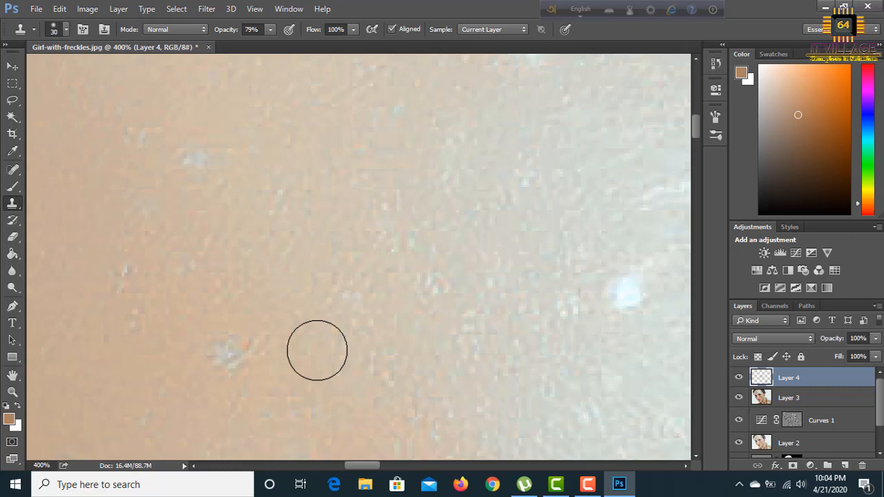
pyautogui.click(790, 400)
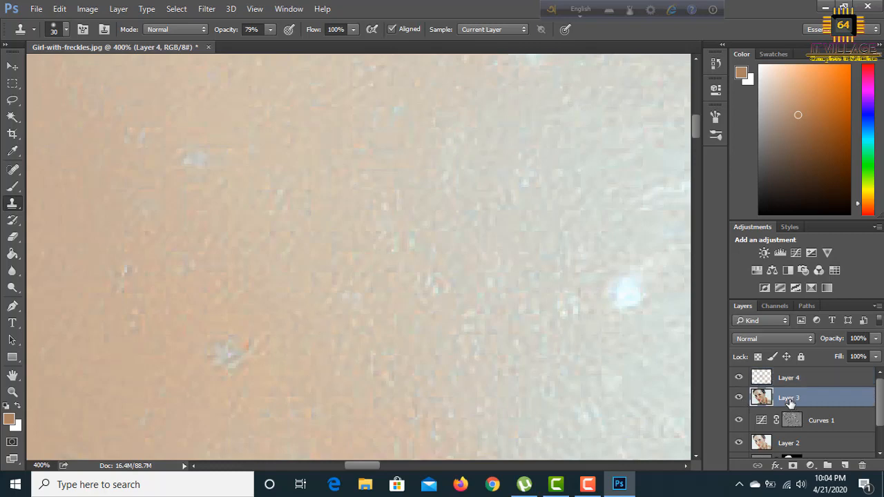
pyautogui.keyDown('alt'); pyautogui.click(332, 318); pyautogui.keyUp('alt')
pyautogui.click(229, 355)
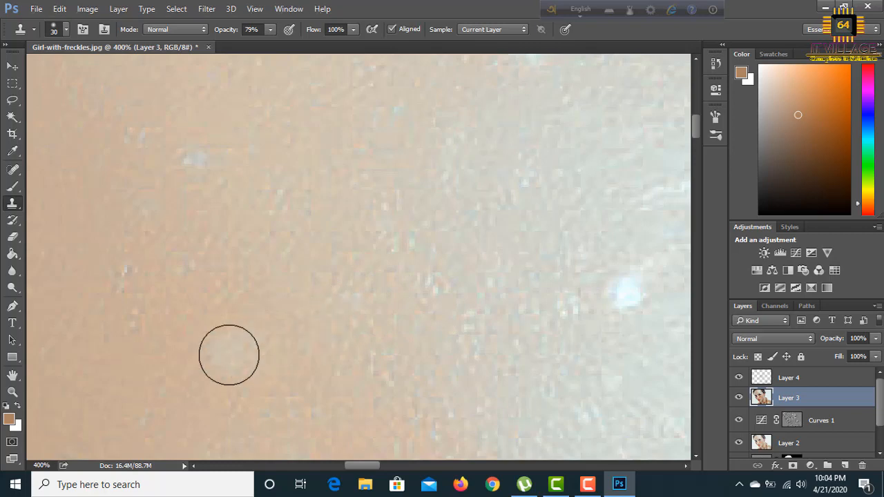
pyautogui.click(198, 156)
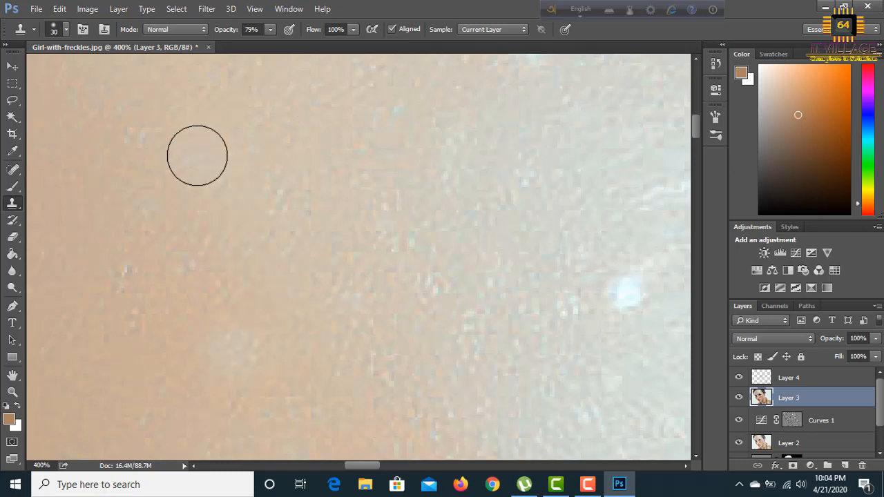
pyautogui.click(145, 140)
pyautogui.click(113, 278)
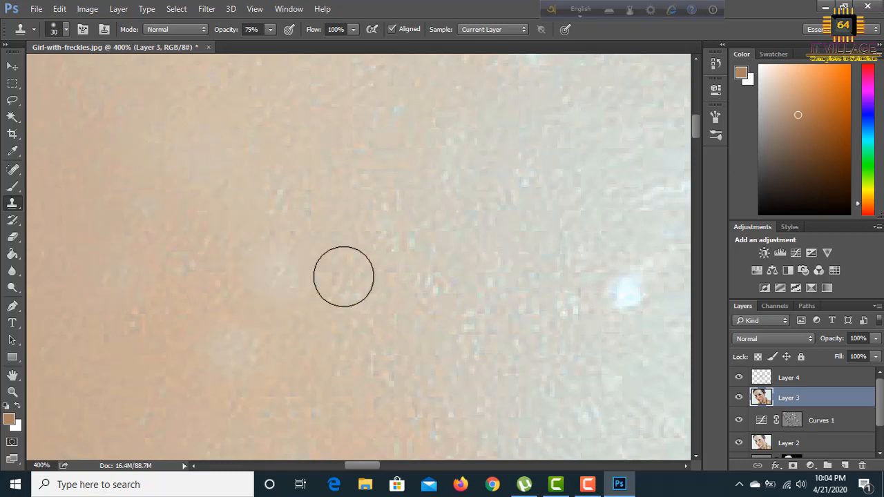
# Sample pale skin in the middle of the forehead and clone it over the bright white spot beside the tan area.
pyautogui.moveTo(373, 288)
pyautogui.mouseDown()
pyautogui.moveTo(172, 231)
pyautogui.moveTo(48, 227)
pyautogui.mouseUp()
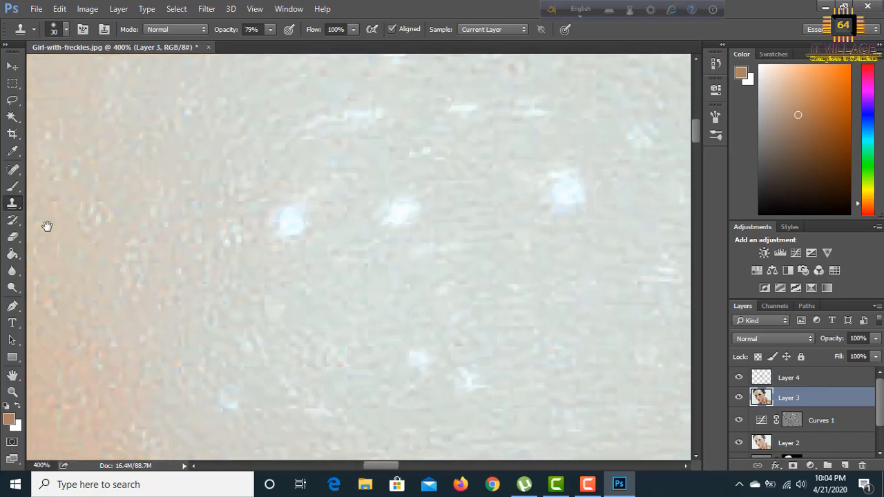
pyautogui.moveTo(137, 275); pyautogui.dragTo(128, 318)
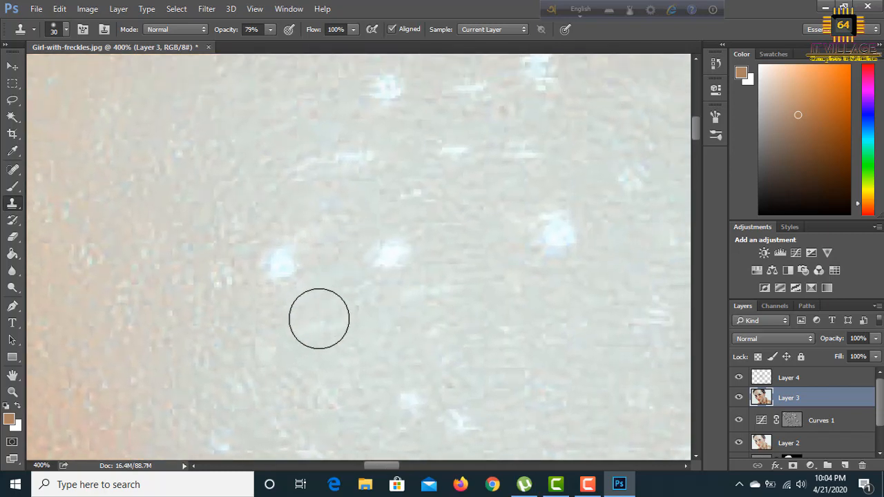
pyautogui.keyDown('alt'); pyautogui.click(320, 318); pyautogui.keyUp('alt')
pyautogui.click(284, 266)
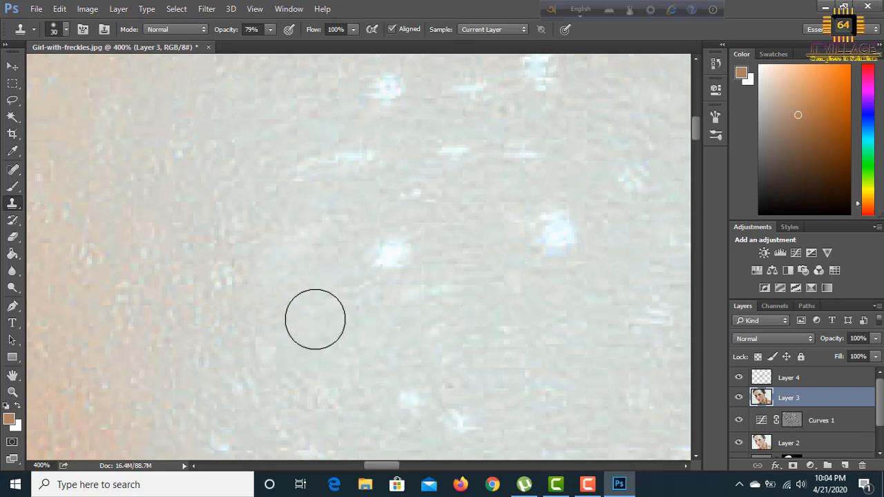
# Clone nearby skin over the bright spots just above the eyebrow and toward the temple, undoing a poor stamp.
pyautogui.scroll(-3, 340, 296)
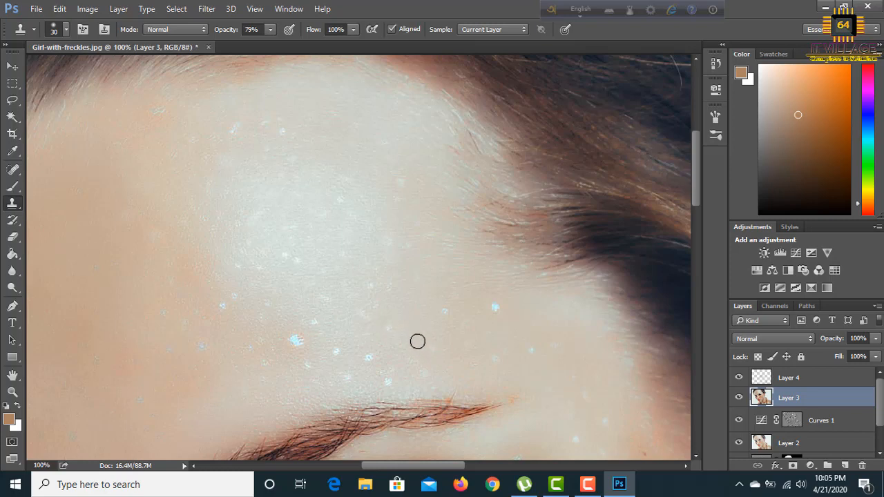
pyautogui.click(373, 357)
pyautogui.keyDown('alt'); pyautogui.click(372, 359); pyautogui.keyUp('alt')
pyautogui.click(387, 381)
pyautogui.keyDown('alt'); pyautogui.click(378, 360); pyautogui.keyUp('alt')
pyautogui.keyDown('alt'); pyautogui.click(317, 344); pyautogui.keyUp('alt')
pyautogui.click(293, 338)
pyautogui.hotkey('ctrl', 'alt', 'z')
pyautogui.click(495, 307)
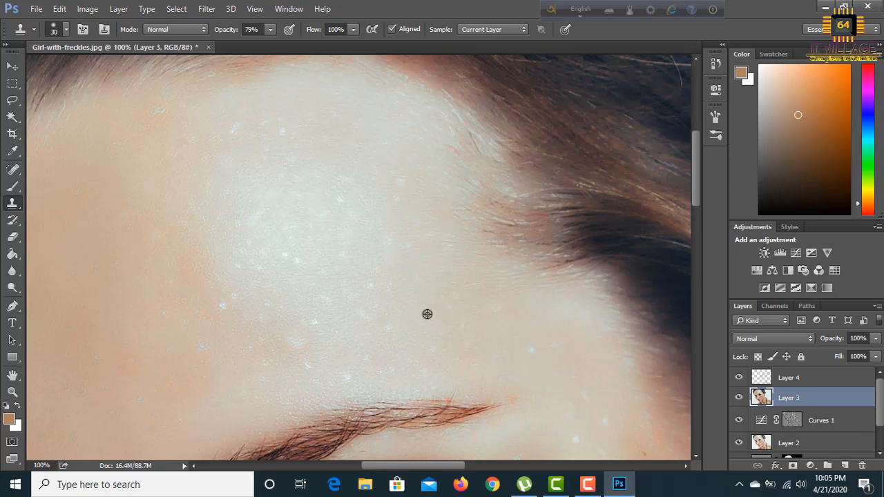
# Clone clean skin over the remaining white spots in the middle and upper forehead.
pyautogui.click(322, 298)
pyautogui.keyDown('alt'); pyautogui.click(237, 168); pyautogui.keyUp('alt')
pyautogui.click(232, 133)
pyautogui.moveTo(258, 129)
pyautogui.mouseDown()
pyautogui.moveTo(279, 128)
pyautogui.moveTo(261, 150)
pyautogui.mouseUp()
# Stamp out the blue-white spots around the forehead's bright highlight at close range with the Clone Stamp at size 40.
pyautogui.hotkey('ctrl', '+')
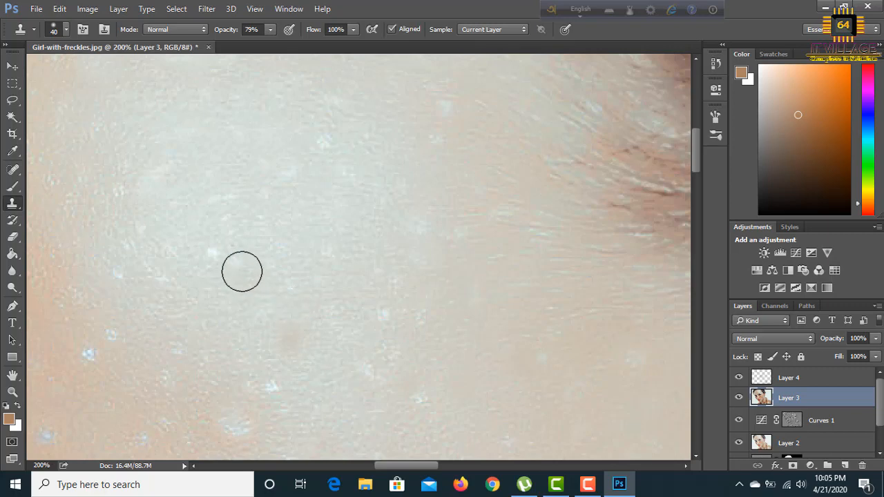
pyautogui.moveTo(92, 350); pyautogui.dragTo(110, 337)
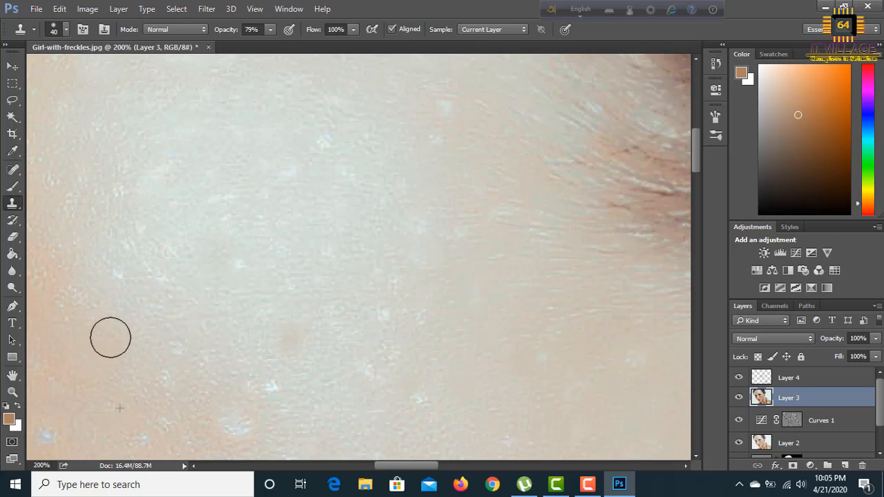
pyautogui.click(422, 135)
pyautogui.click(441, 111)
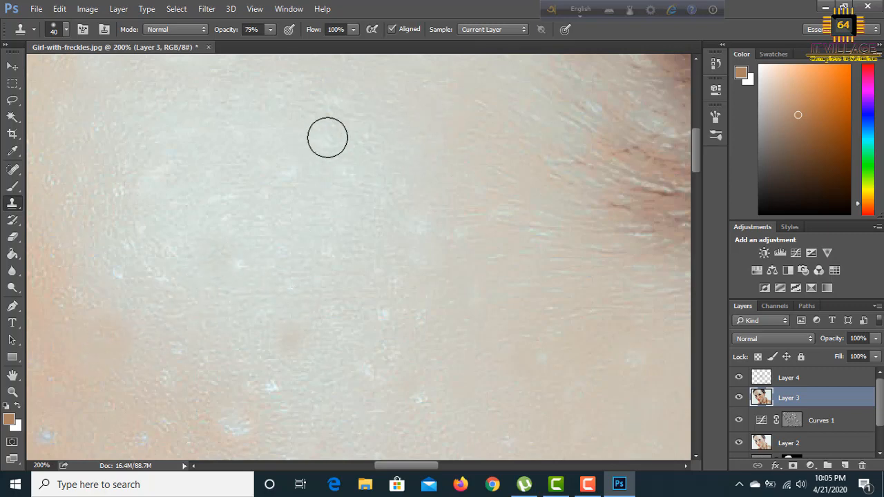
pyautogui.click(387, 202)
# Clone smooth skin over the white spots on the lower forehead between the eyebrow and the tan area.
pyautogui.moveTo(383, 258)
pyautogui.mouseDown()
pyautogui.moveTo(401, 147)
pyautogui.moveTo(416, 114)
pyautogui.mouseUp()
pyautogui.moveTo(413, 215); pyautogui.dragTo(487, 157)
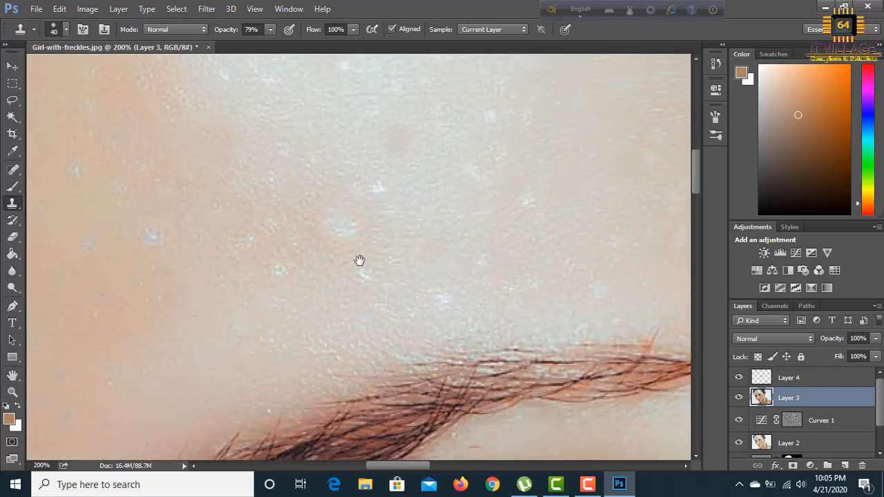
pyautogui.moveTo(347, 215); pyautogui.dragTo(357, 215)
pyautogui.click(396, 173)
pyautogui.moveTo(304, 265); pyautogui.dragTo(293, 267)
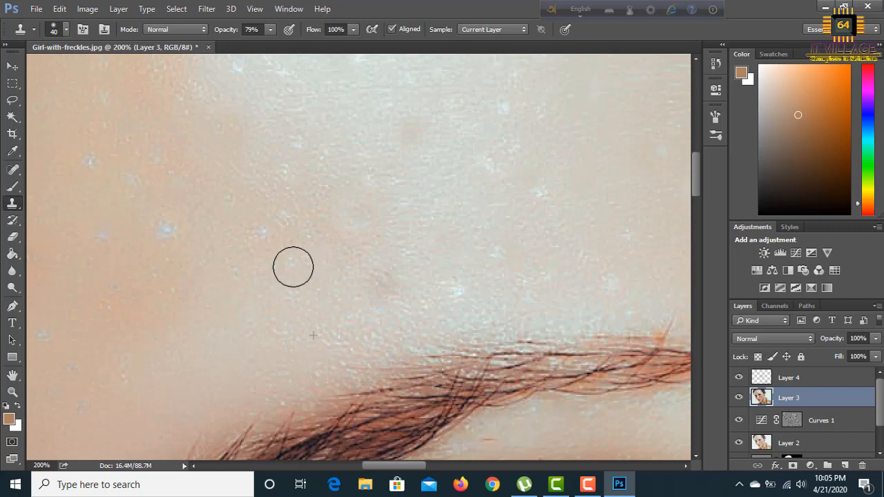
pyautogui.click(255, 229)
pyautogui.click(242, 230)
pyautogui.click(164, 232)
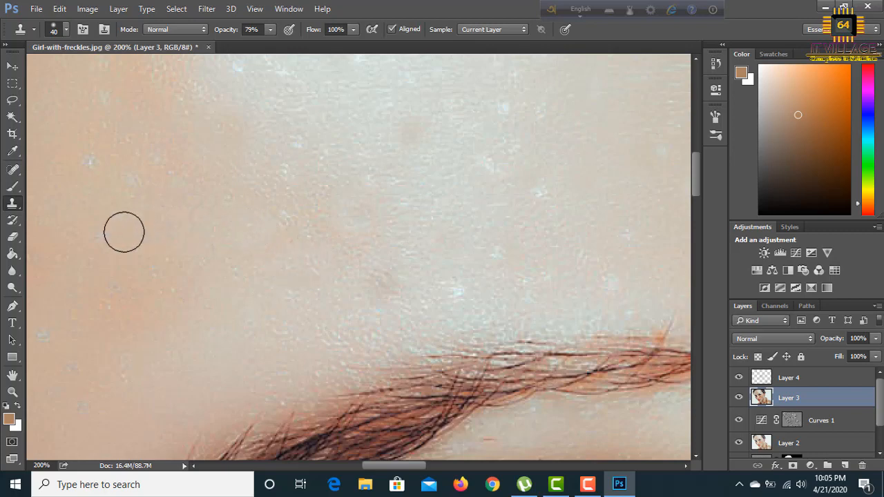
# Clone clean skin over the faint blue-white spots in the tan area of the forehead above the eyebrow.
pyautogui.click(90, 248)
pyautogui.click(99, 160)
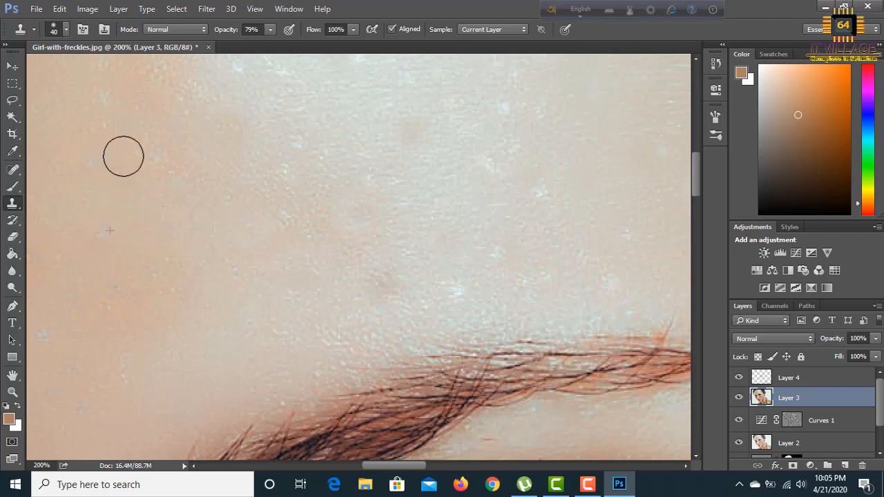
pyautogui.click(146, 153)
pyautogui.click(96, 98)
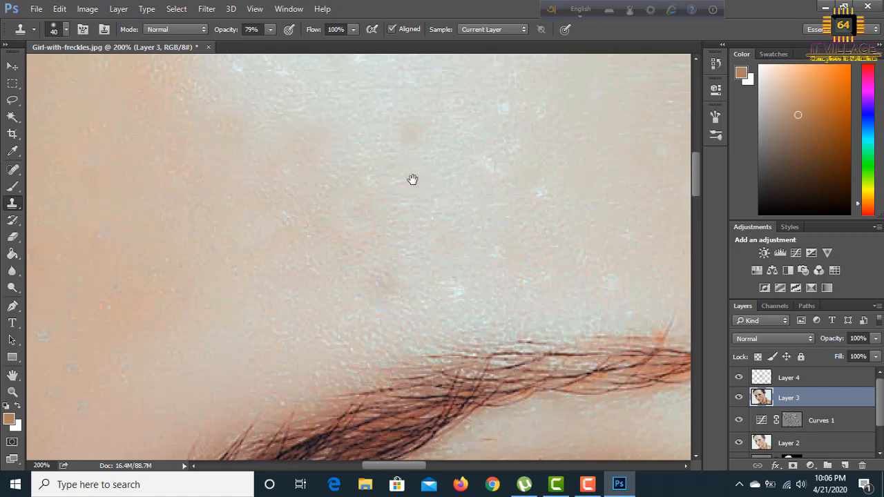
# Stamp out the scattered pale spots on the central forehead beyond the eyebrow's inner end.
pyautogui.moveTo(413, 180)
pyautogui.mouseDown()
pyautogui.moveTo(732, 139)
pyautogui.moveTo(712, 155)
pyautogui.mouseUp()
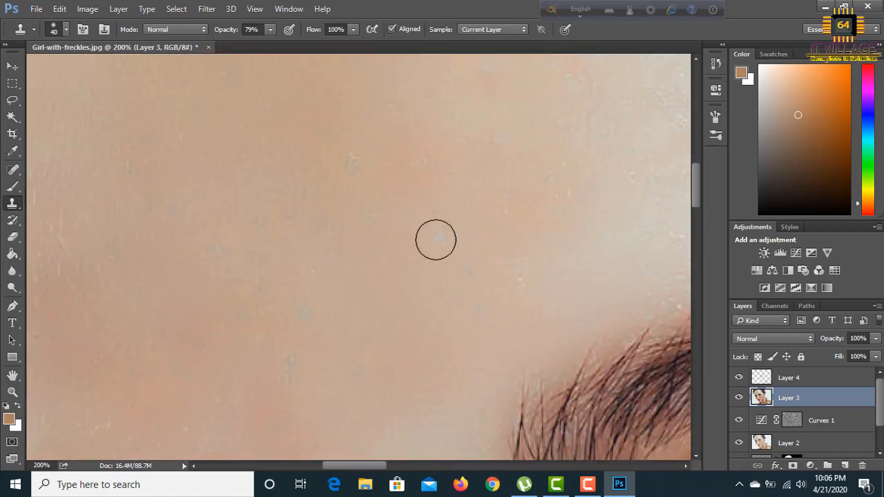
pyautogui.click(438, 239)
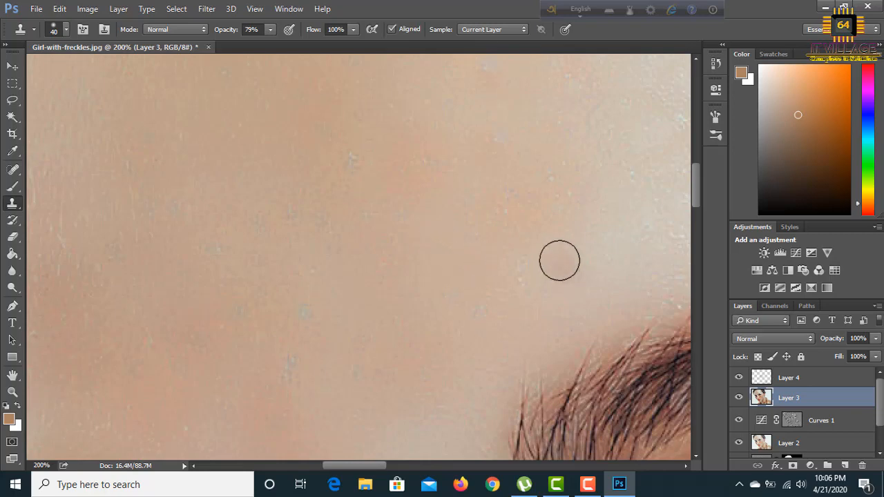
pyautogui.click(354, 159)
pyautogui.moveTo(316, 200)
pyautogui.mouseDown()
pyautogui.moveTo(296, 217)
pyautogui.moveTo(254, 223)
pyautogui.moveTo(245, 243)
pyautogui.mouseUp()
pyautogui.click(357, 212)
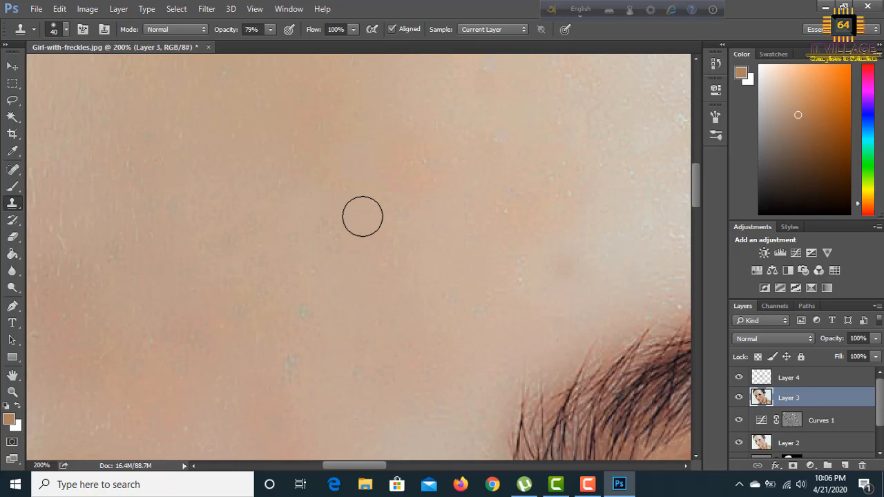
# Examine the whole portrait and the area around the eye and temple for remaining white spots.
pyautogui.moveTo(339, 219)
pyautogui.mouseDown()
pyautogui.moveTo(677, 205)
pyautogui.moveTo(716, 191)
pyautogui.moveTo(707, 162)
pyautogui.mouseUp()
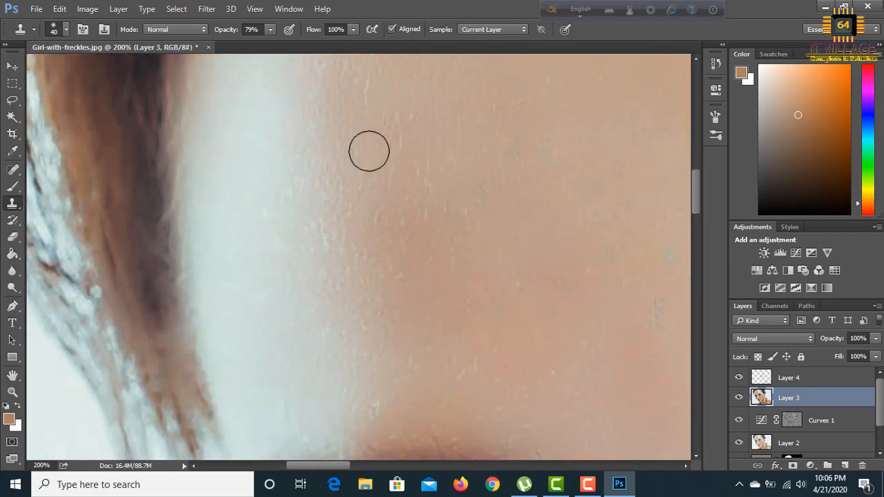
pyautogui.scroll(-4, 369, 151)
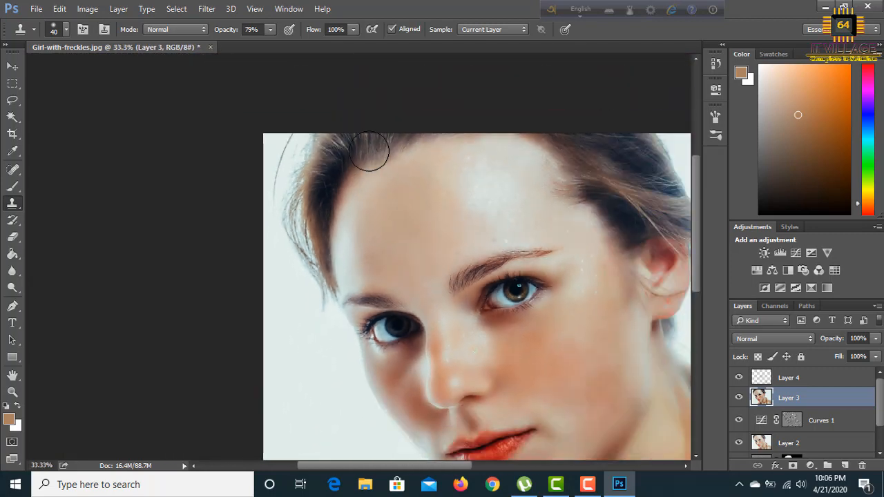
pyautogui.scroll(-1, 369, 151)
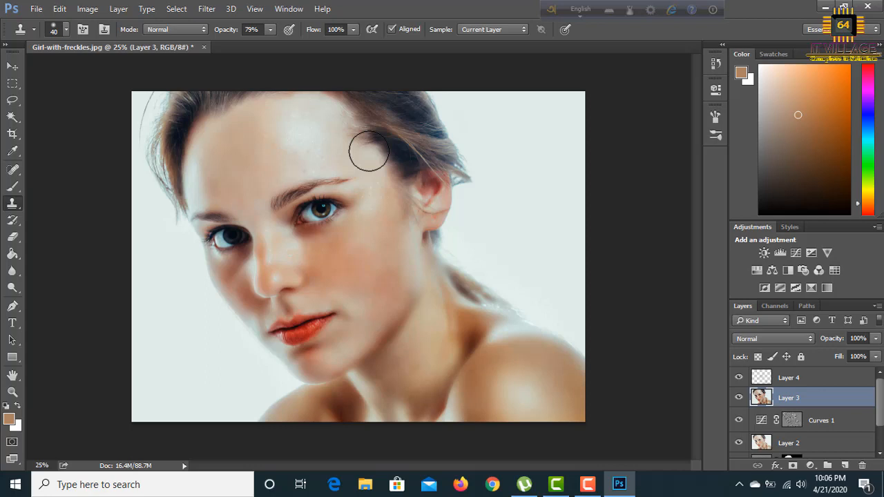
pyautogui.click(813, 384)
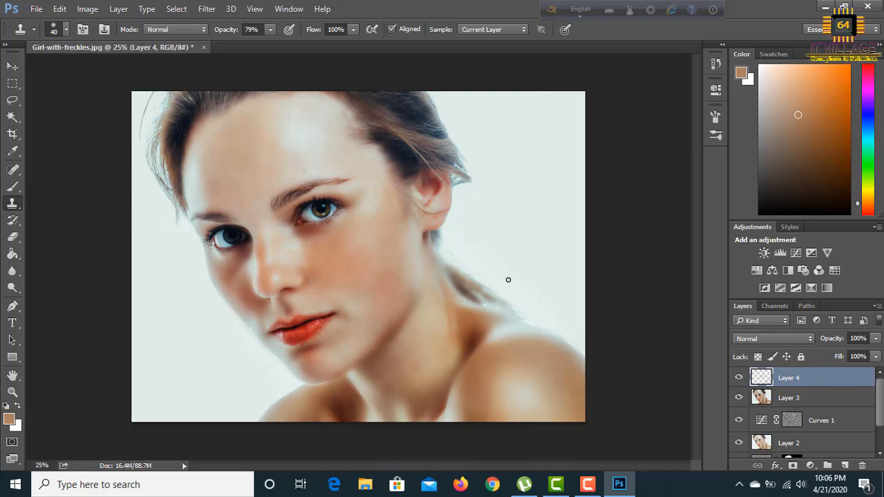
pyautogui.hotkey('ctrl', '+')
pyautogui.hotkey('ctrl', '+')
pyautogui.hotkey('ctrl', '+')
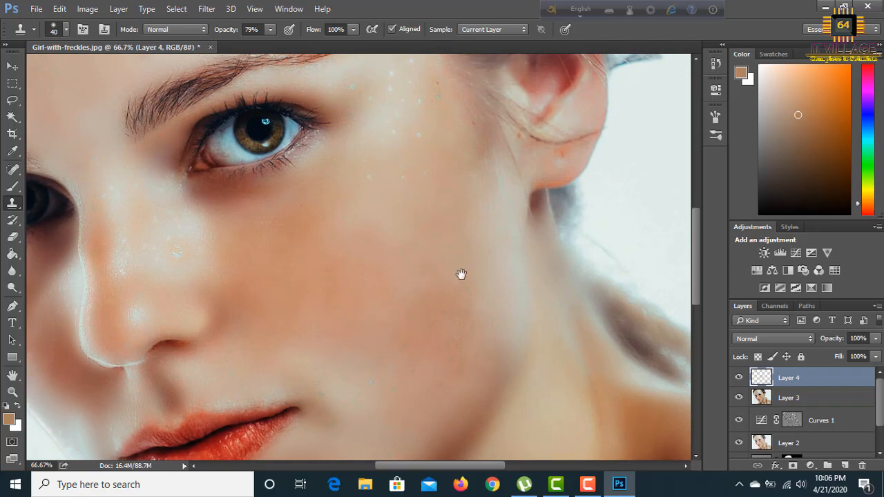
pyautogui.moveTo(461, 275); pyautogui.dragTo(495, 430)
# On Layer 3, clone nearby skin over the bright spots between the eyebrow's tail and the outer eye corner.
pyautogui.click(778, 401)
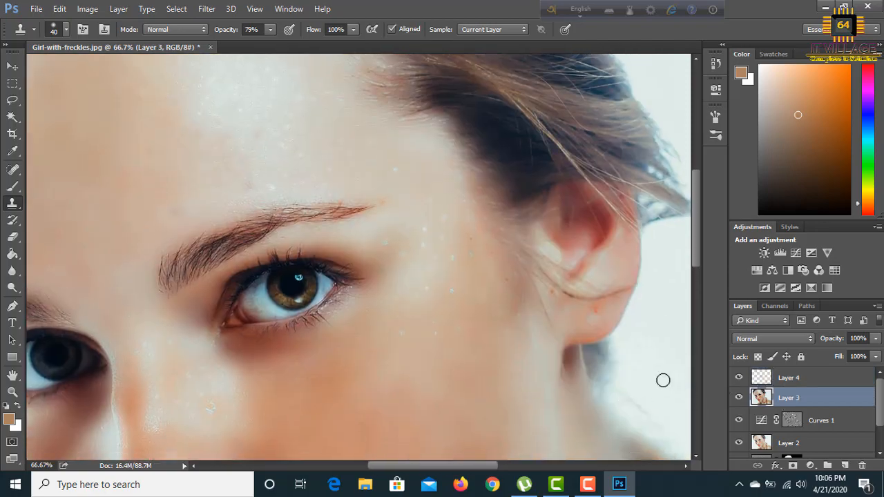
pyautogui.hotkey('ctrl', '+')
pyautogui.hotkey('ctrl', '+')
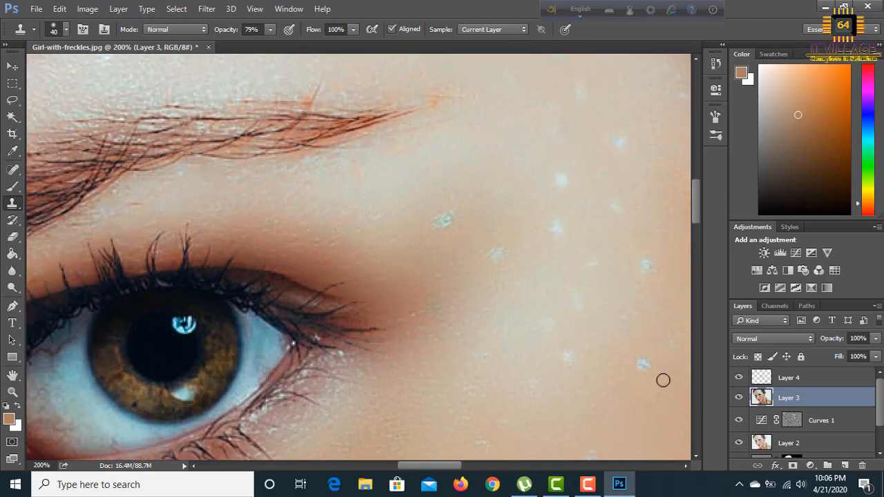
pyautogui.keyDown('alt'); pyautogui.click(478, 189); pyautogui.keyUp('alt')
pyautogui.click(449, 221)
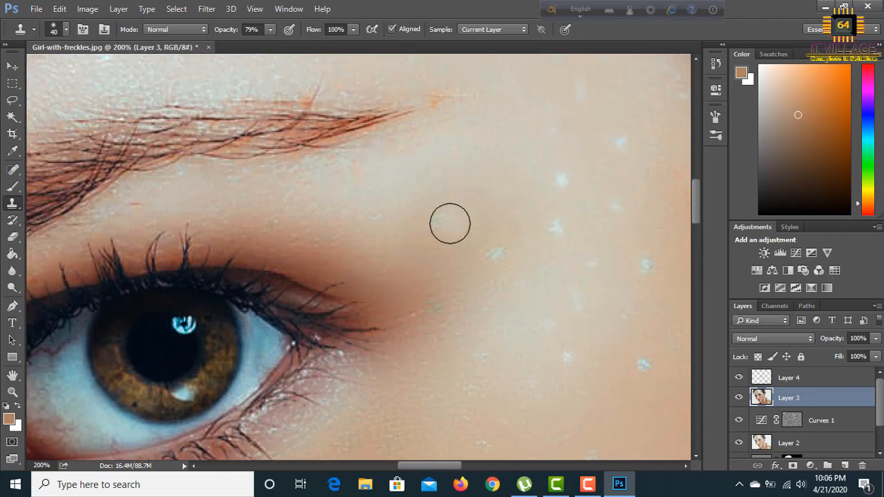
pyautogui.click(485, 243)
pyautogui.click(553, 225)
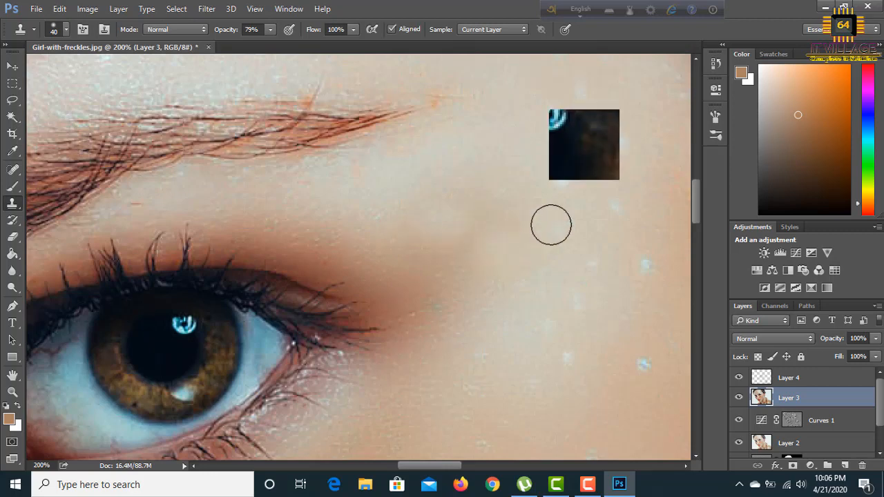
# Stamp out the scattered white spots running down the temple beside the eye.
pyautogui.click(562, 185)
pyautogui.click(576, 90)
pyautogui.click(624, 143)
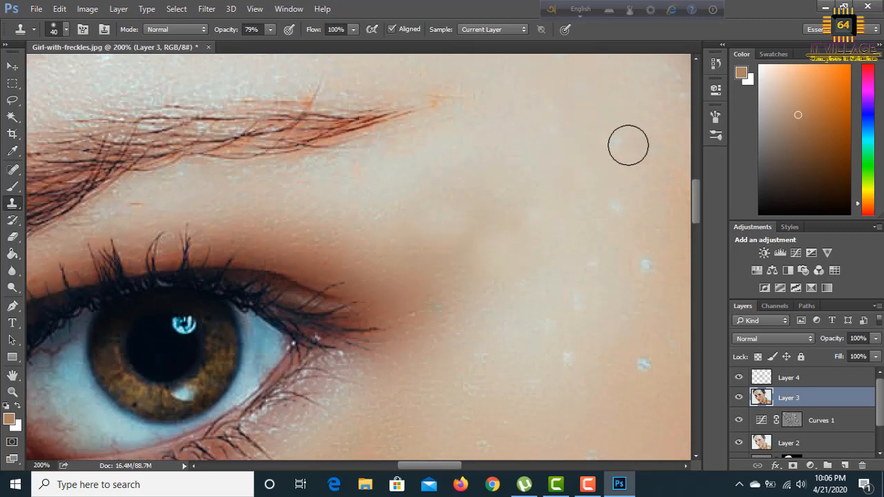
pyautogui.click(620, 204)
pyautogui.click(641, 254)
pyautogui.click(645, 363)
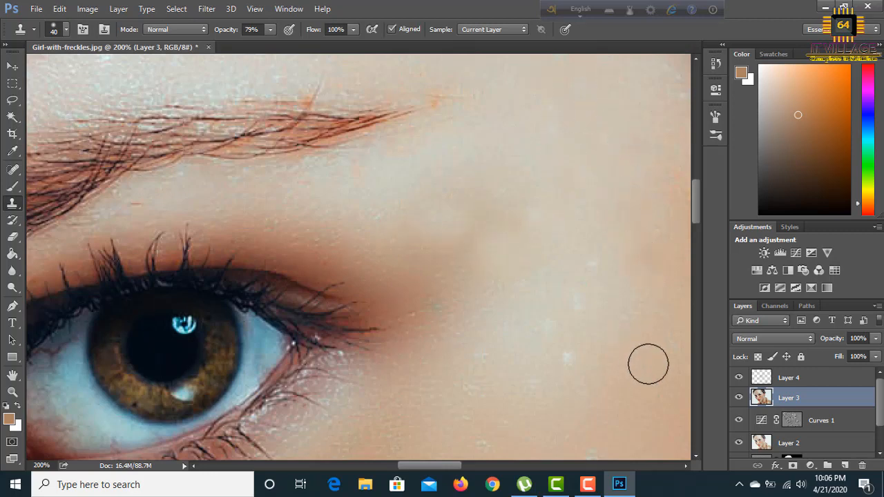
pyautogui.click(576, 368)
# Clone clean skin over the red mark on the earlobe and the brown spot in front of the ear.
pyautogui.moveTo(570, 325); pyautogui.dragTo(339, 369)
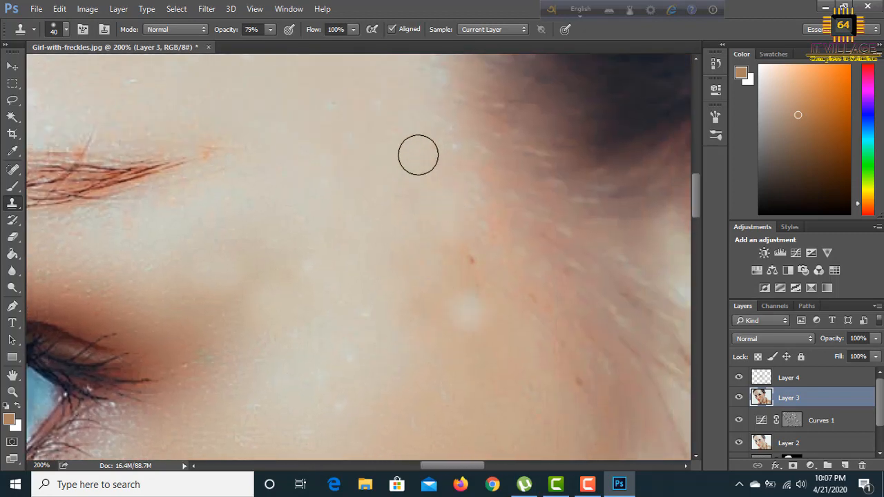
pyautogui.moveTo(418, 155); pyautogui.dragTo(354, 357)
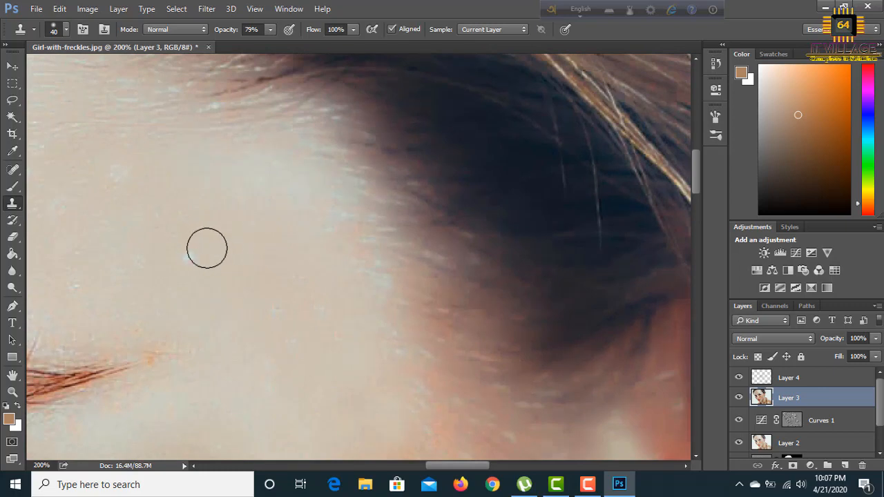
pyautogui.moveTo(353, 306)
pyautogui.mouseDown()
pyautogui.moveTo(152, 156)
pyautogui.moveTo(8, 66)
pyautogui.mouseUp()
pyautogui.moveTo(110, 329); pyautogui.dragTo(10, 150)
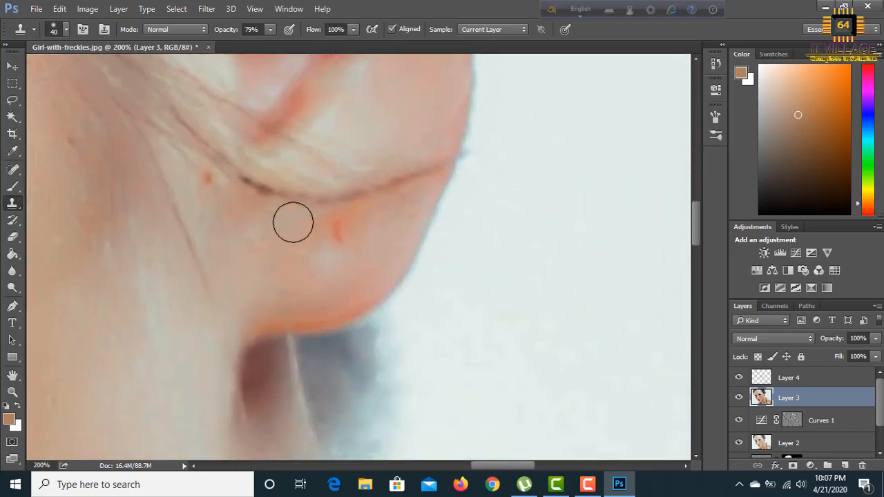
pyautogui.keyDown('alt'); pyautogui.click(295, 268); pyautogui.keyUp('alt')
pyautogui.click(330, 232)
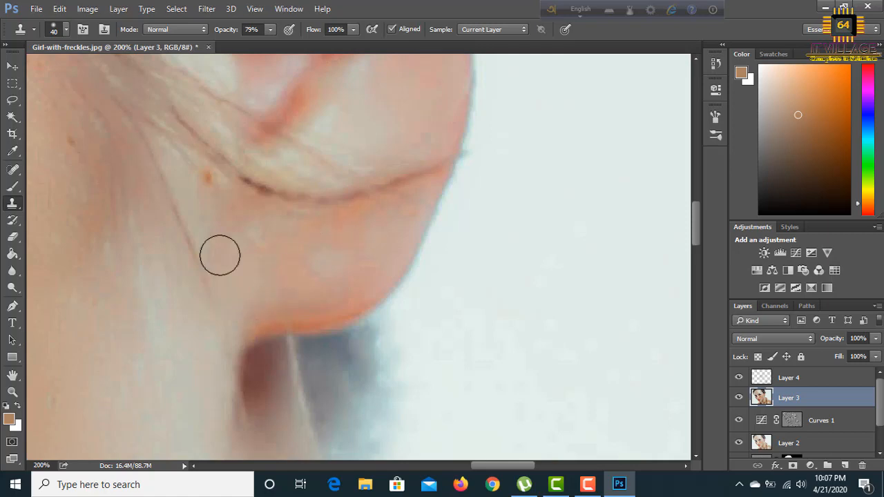
pyautogui.click(199, 181)
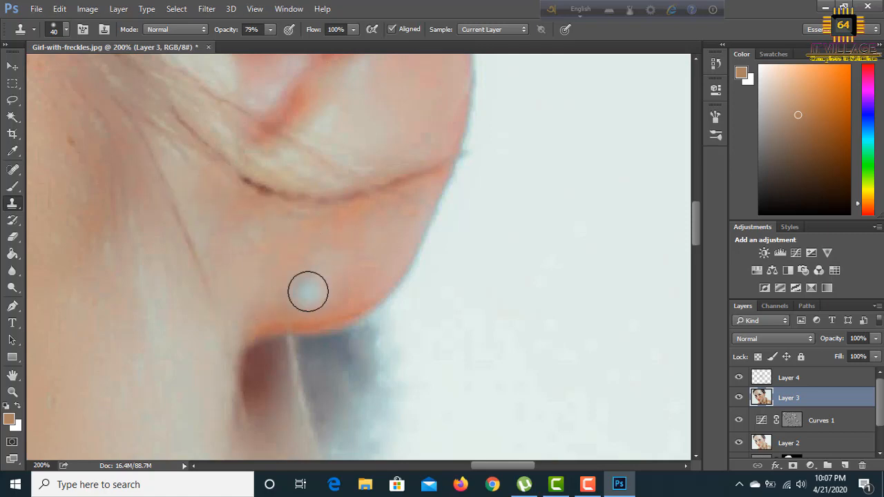
# Clone smooth cheek skin over the white spots below and beside the outer corner of the eye.
pyautogui.scroll(-3, 308, 292)
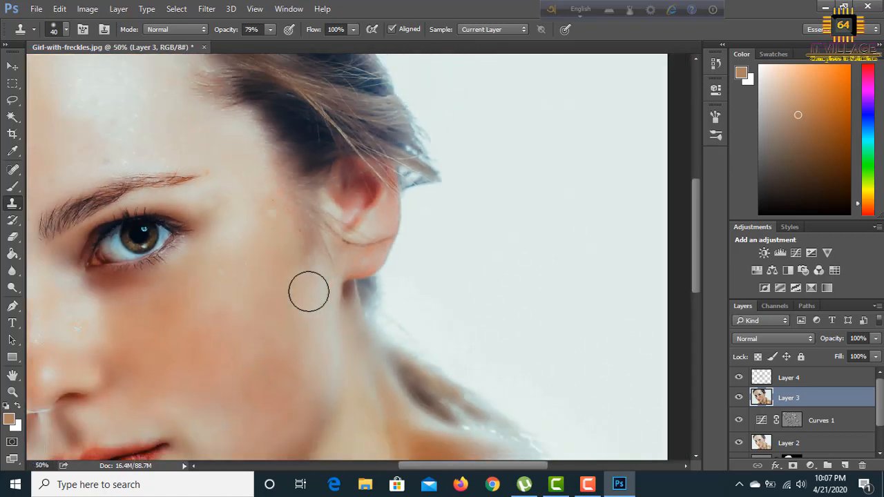
pyautogui.scroll(-1, 308, 291)
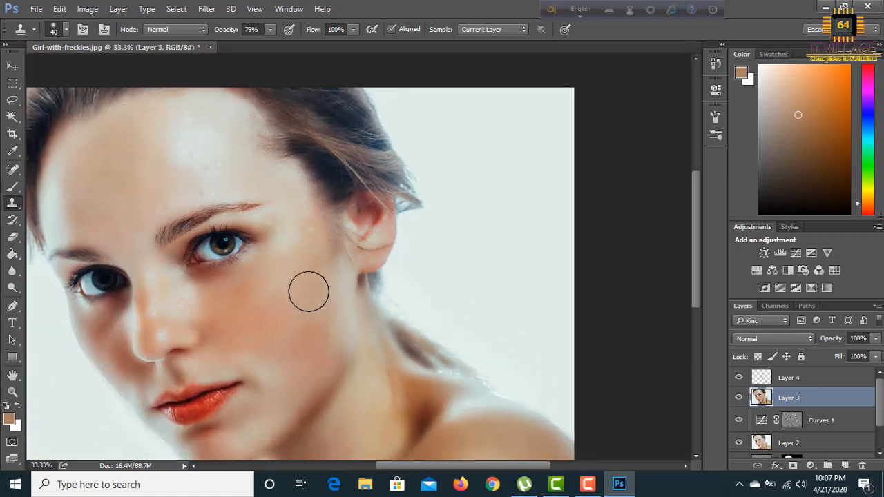
pyautogui.scroll(-1, 308, 292)
pyautogui.scroll(5, 309, 291)
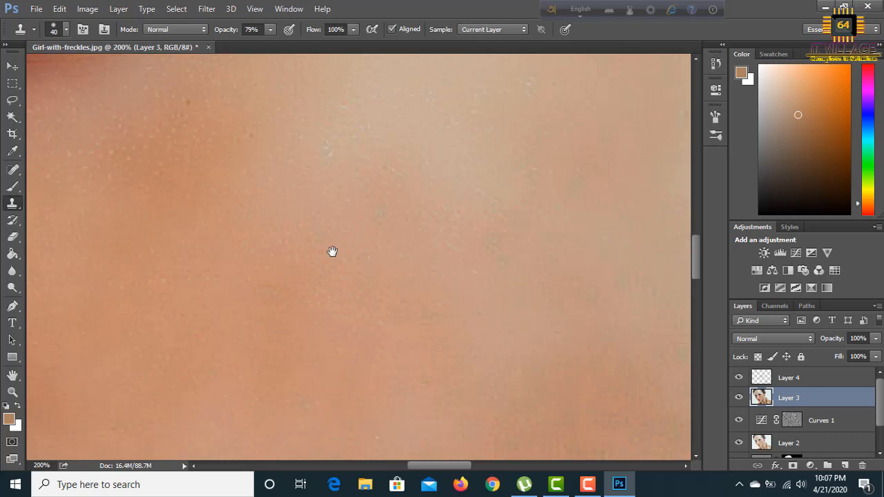
pyautogui.moveTo(332, 252); pyautogui.dragTo(269, 479)
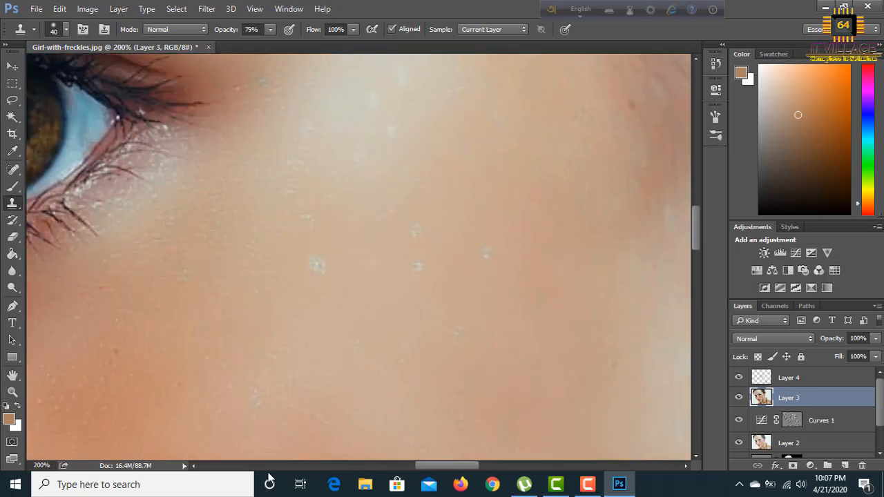
pyautogui.keyDown('alt'); pyautogui.click(299, 315); pyautogui.keyUp('alt')
pyautogui.click(320, 251)
pyautogui.click(345, 150)
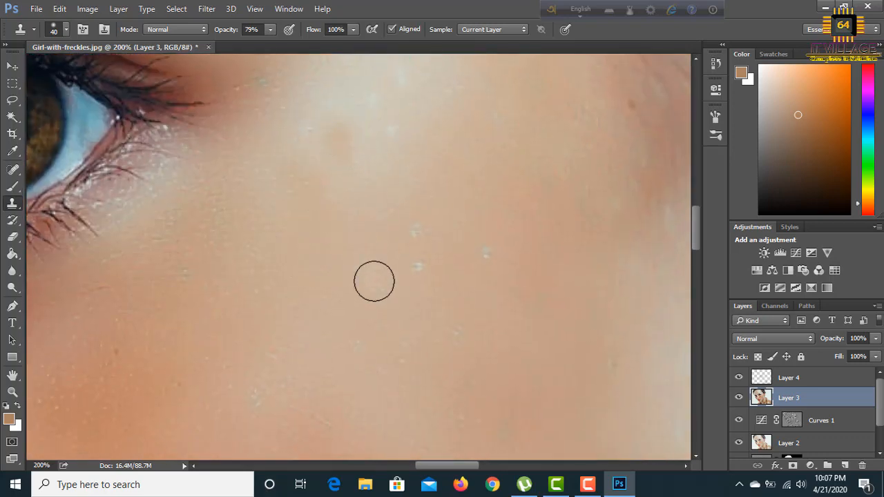
pyautogui.keyDown('alt'); pyautogui.click(345, 270); pyautogui.keyUp('alt')
pyautogui.moveTo(418, 265)
pyautogui.mouseDown()
pyautogui.moveTo(413, 235)
pyautogui.moveTo(461, 255)
pyautogui.moveTo(507, 254)
pyautogui.mouseUp()
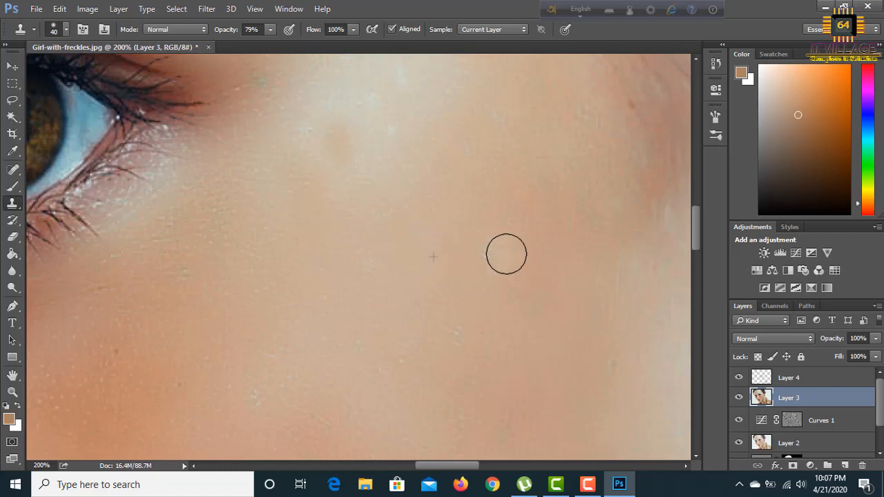
# Resample nearby skin and blend the pale specks just outside the eye's outer corner.
pyautogui.moveTo(371, 266); pyautogui.dragTo(445, 426)
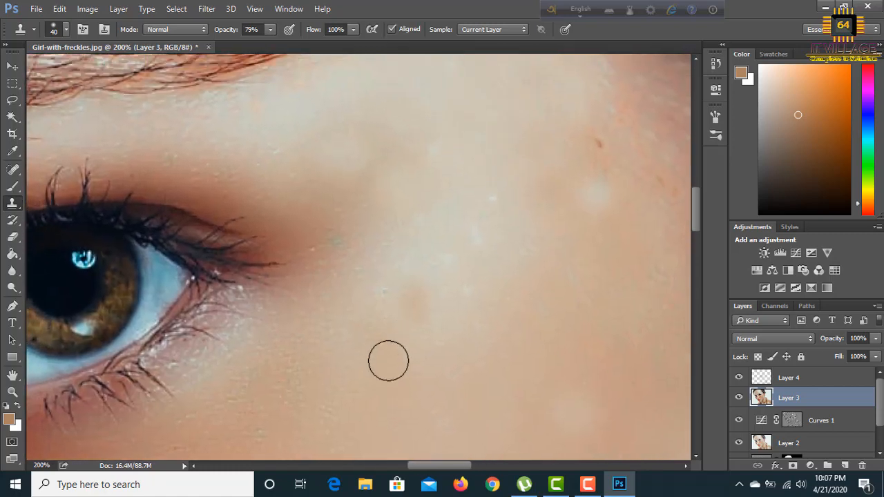
pyautogui.click(421, 283)
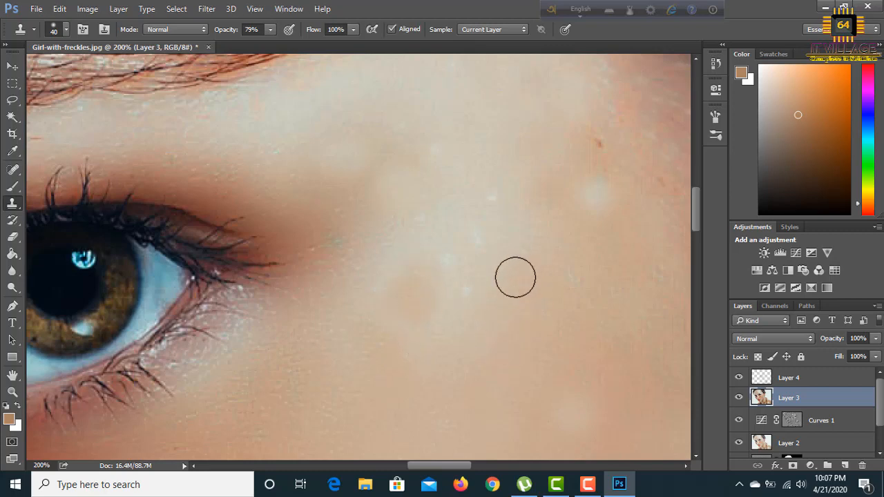
pyautogui.keyDown('alt'); pyautogui.click(475, 211); pyautogui.keyUp('alt')
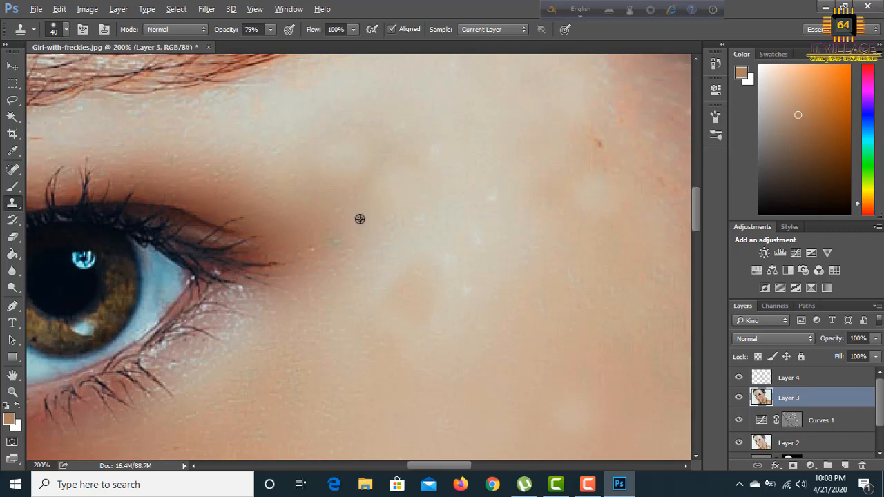
pyautogui.scroll(-2, 421, 298)
pyautogui.scroll(-1, 421, 297)
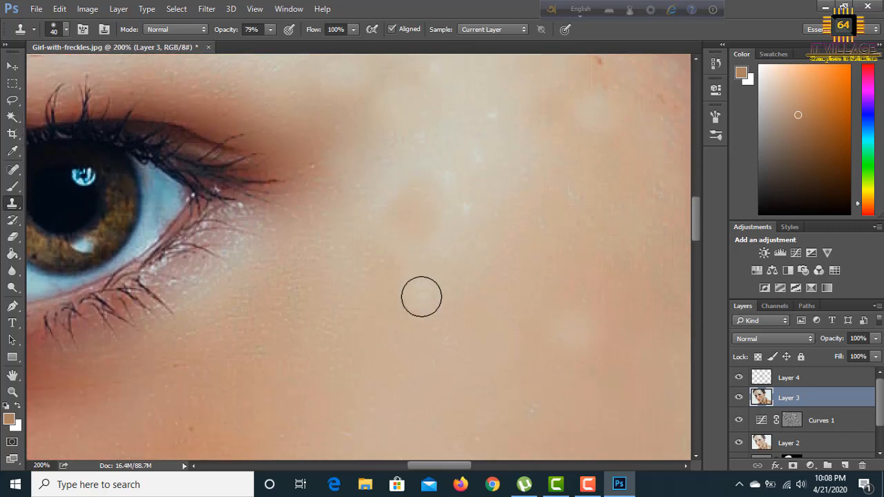
# Clone skin over the bluish spots and the brown mark on the chin near the jawline, reducing the brush size to 30.
pyautogui.moveTo(477, 397); pyautogui.dragTo(531, 145)
pyautogui.moveTo(422, 391)
pyautogui.mouseDown()
pyautogui.moveTo(442, 302)
pyautogui.moveTo(283, 215)
pyautogui.moveTo(316, 262)
pyautogui.mouseUp()
pyautogui.keyDown('alt'); pyautogui.click(433, 184); pyautogui.keyUp('alt')
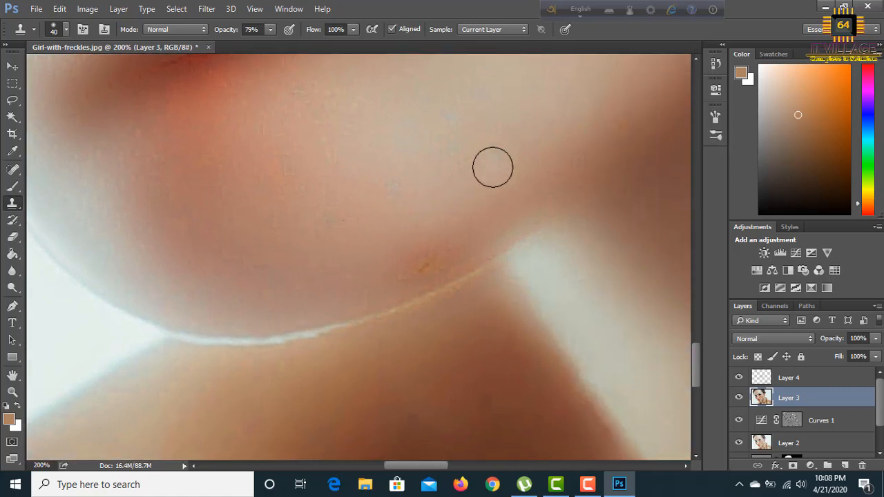
pyautogui.click(492, 166)
pyautogui.click(445, 116)
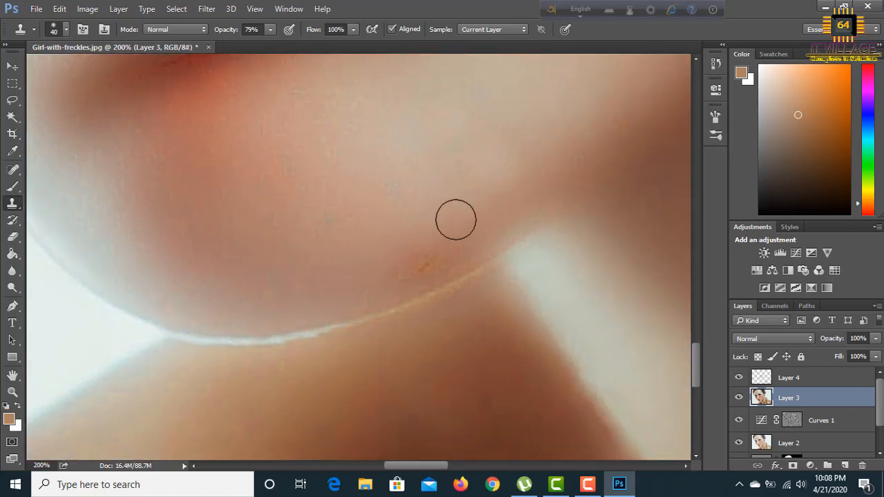
pyautogui.click(439, 264)
pyautogui.click(423, 267)
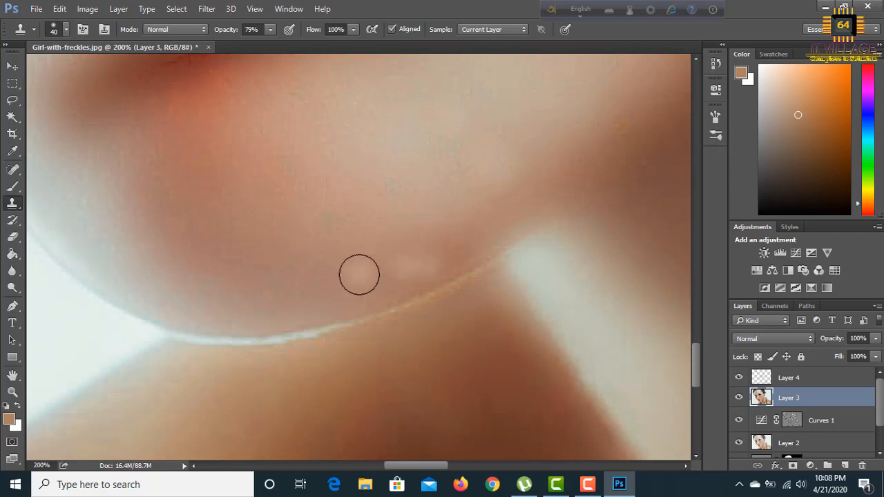
pyautogui.press('[')
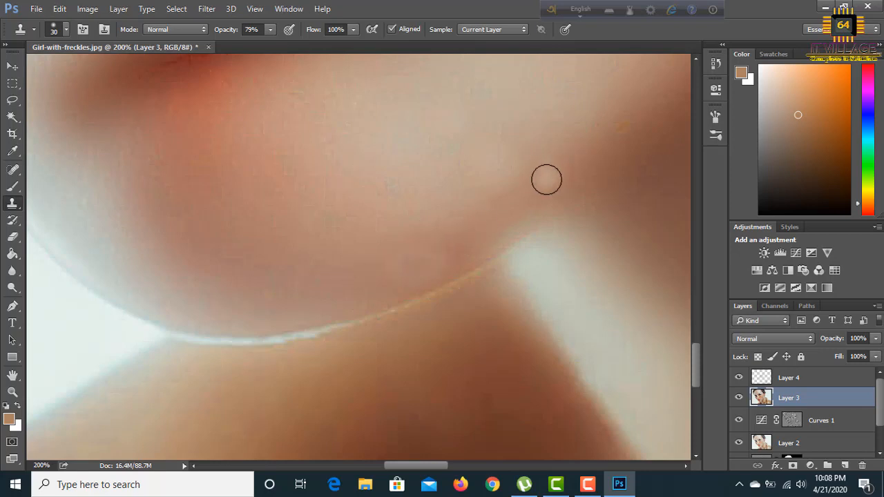
# Examine the retouched skin across the whole portrait for remaining blemishes.
pyautogui.press(']')
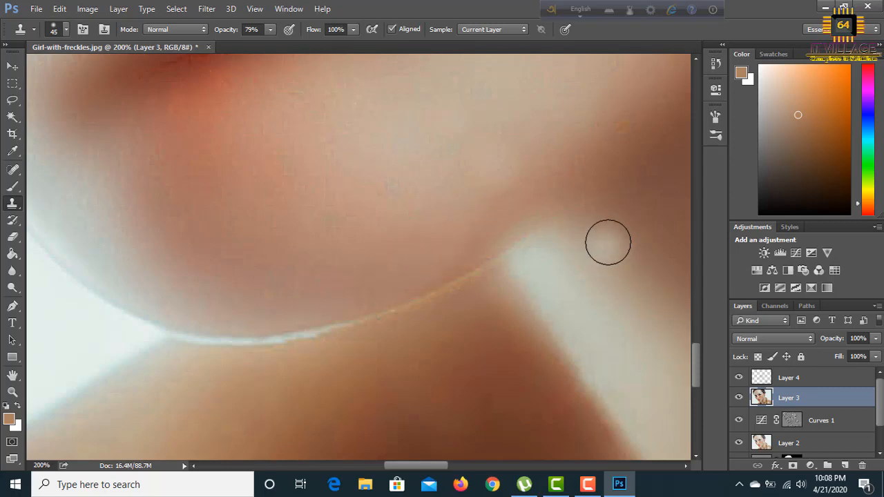
pyautogui.hotkey('ctrl', '-')
pyautogui.hotkey('ctrl', '-')
pyautogui.hotkey('ctrl', '-')
pyautogui.hotkey('ctrl', '-')
pyautogui.hotkey('ctrl', '-')
pyautogui.hotkey('ctrl', '-')
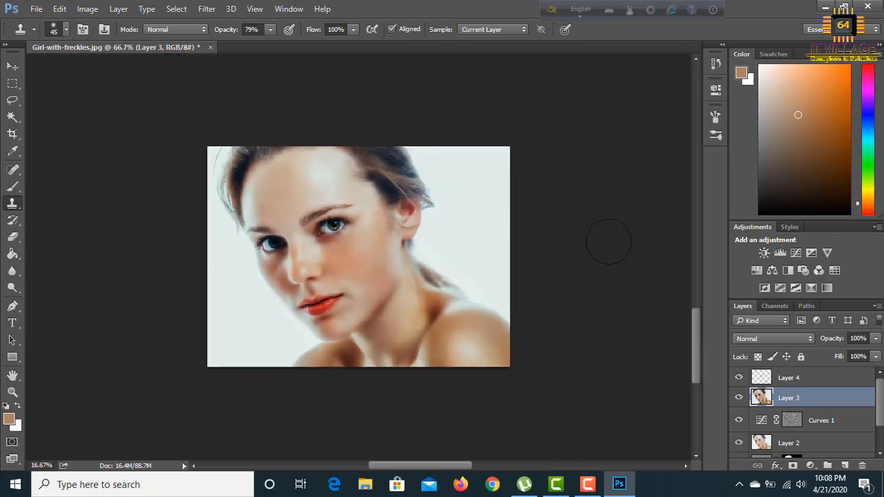
pyautogui.hotkey('ctrl', '+')
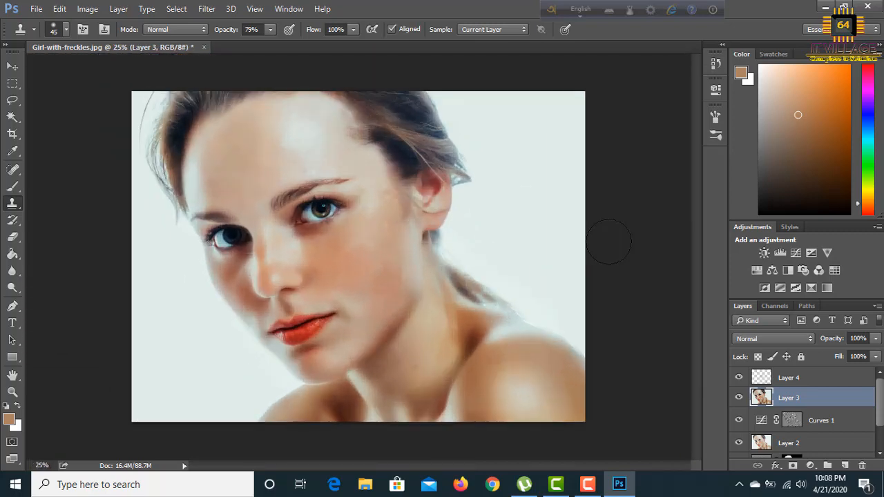
pyautogui.hotkey('ctrl', '+')
pyautogui.hotkey('ctrl', '+')
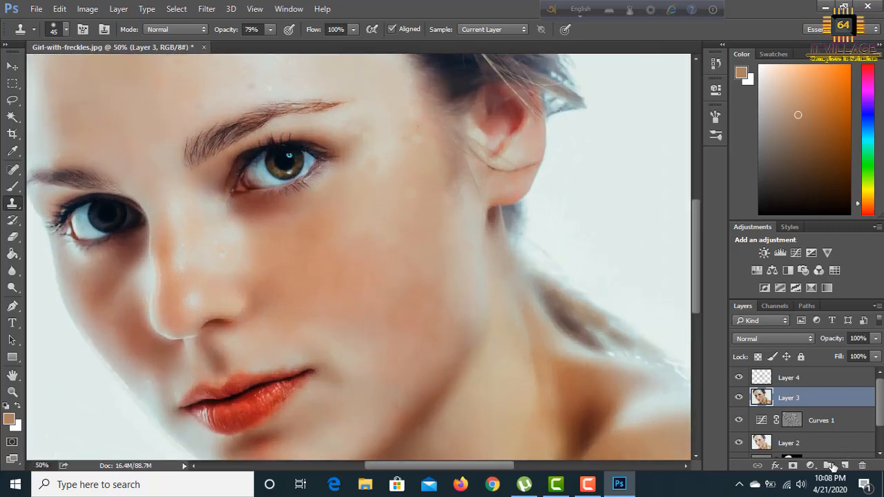
# Add an empty layer directly above Layer 3 for coloring the eyes.
pyautogui.click(846, 467)
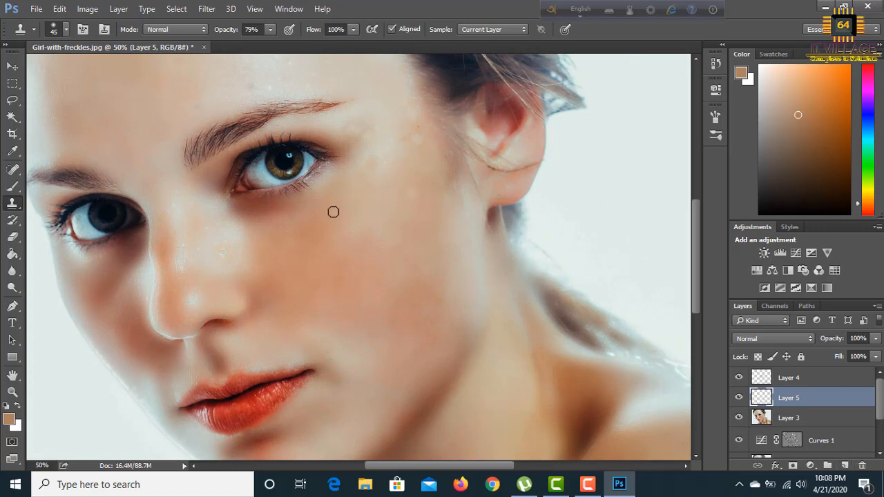
pyautogui.hotkey('ctrl', '+')
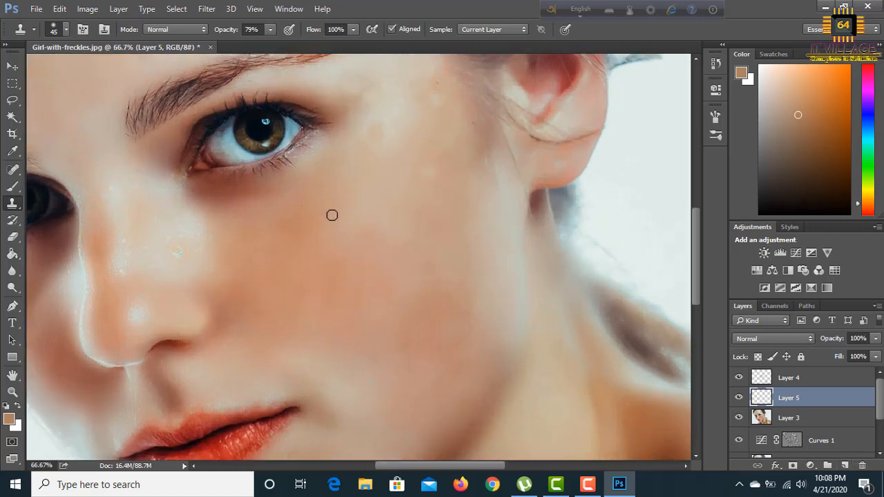
pyautogui.moveTo(331, 216); pyautogui.dragTo(513, 221)
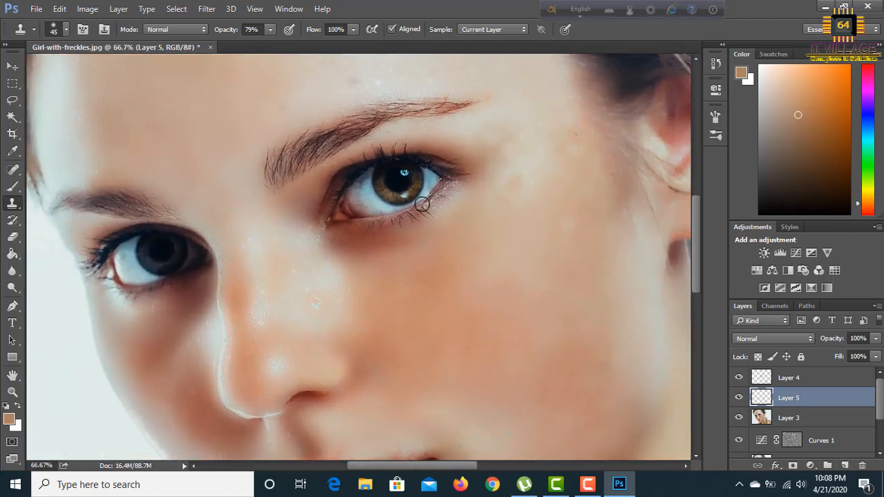
# Set the foreground color to a saturated blue, #0d66eb.
pyautogui.click(9, 418)
pyautogui.click(668, 235)
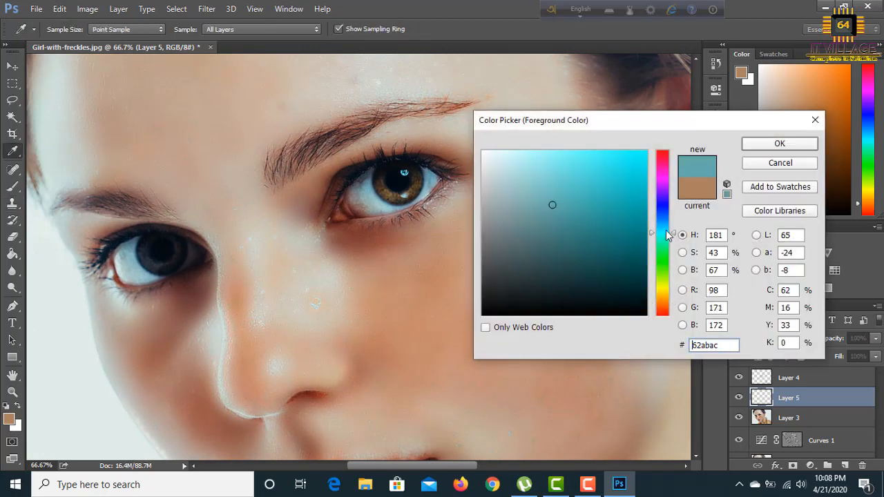
pyautogui.moveTo(668, 235); pyautogui.dragTo(668, 216)
pyautogui.click(619, 176)
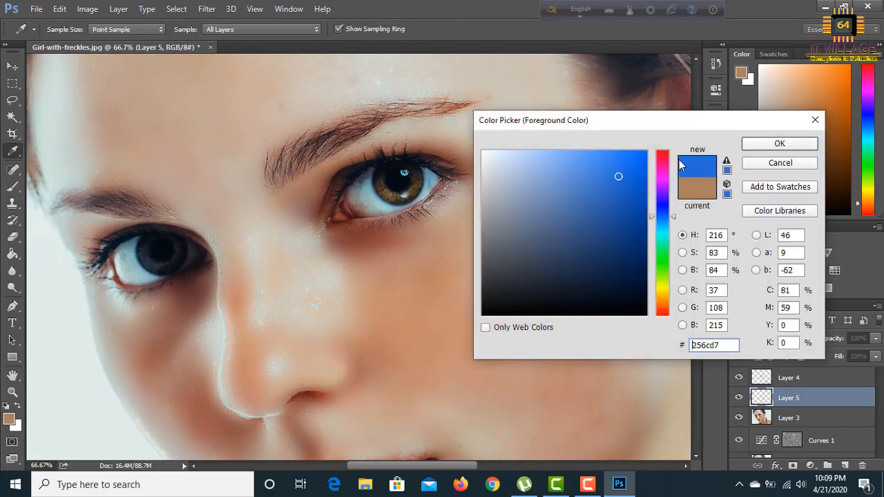
pyautogui.moveTo(643, 166); pyautogui.dragTo(638, 164)
pyautogui.click(760, 145)
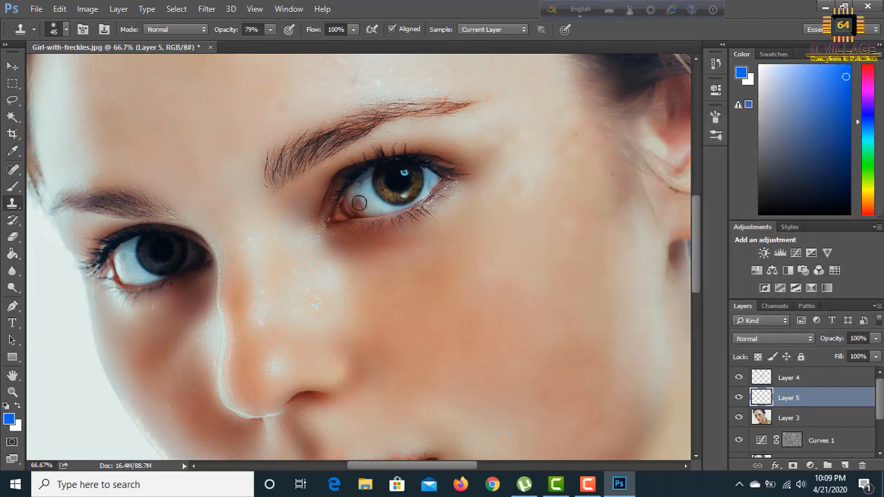
# Try to paint over the iris of the eye nearer the ear with the Clone Stamp still active.
pyautogui.scroll(3, 360, 203)
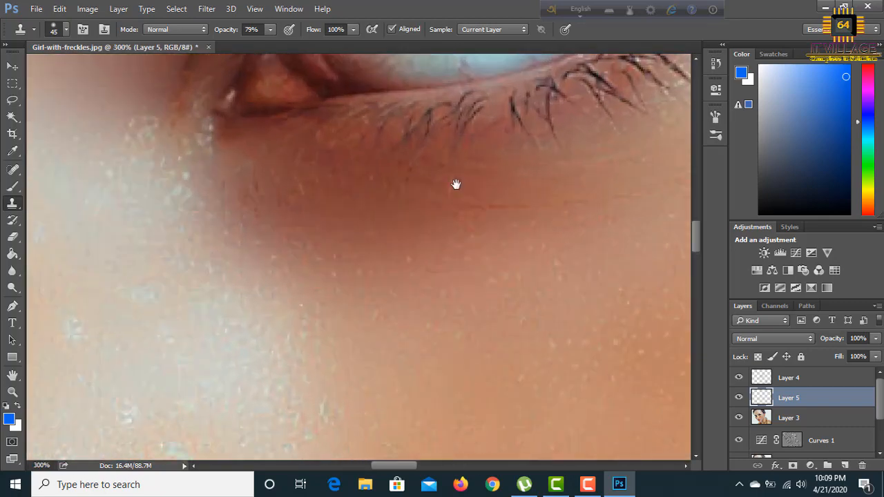
pyautogui.moveTo(456, 185); pyautogui.dragTo(435, 400)
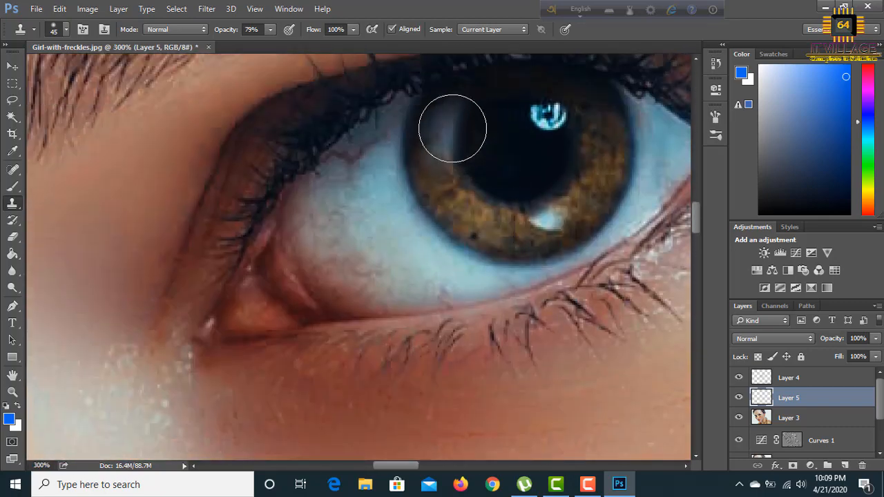
pyautogui.moveTo(452, 128)
pyautogui.mouseDown()
pyautogui.moveTo(451, 170)
pyautogui.moveTo(470, 199)
pyautogui.moveTo(501, 211)
pyautogui.moveTo(548, 201)
pyautogui.moveTo(583, 160)
pyautogui.moveTo(584, 136)
pyautogui.mouseUp()
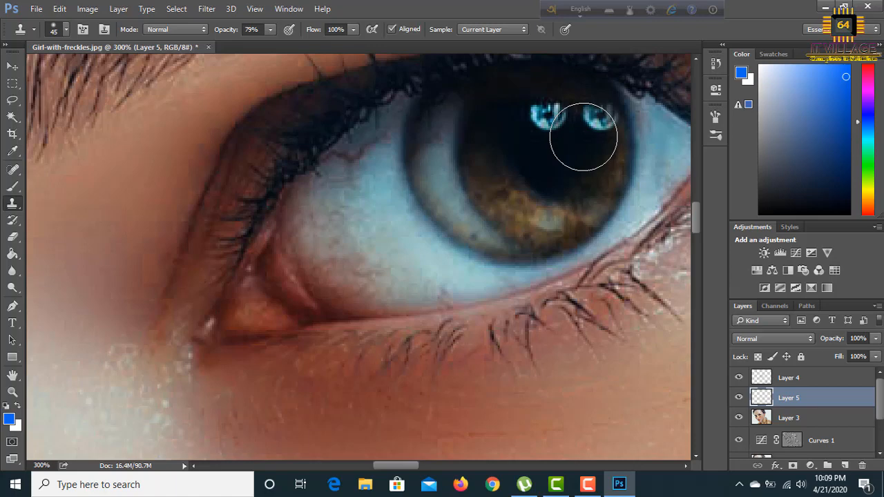
# Undo the Clone Stamp stroke on the iris and the empty layer added above Layer 3.
pyautogui.hotkey('ctrl', 'alt', 'z')
pyautogui.hotkey('ctrl', 'alt', 'z')
pyautogui.hotkey('ctrl', 'alt', 'z')
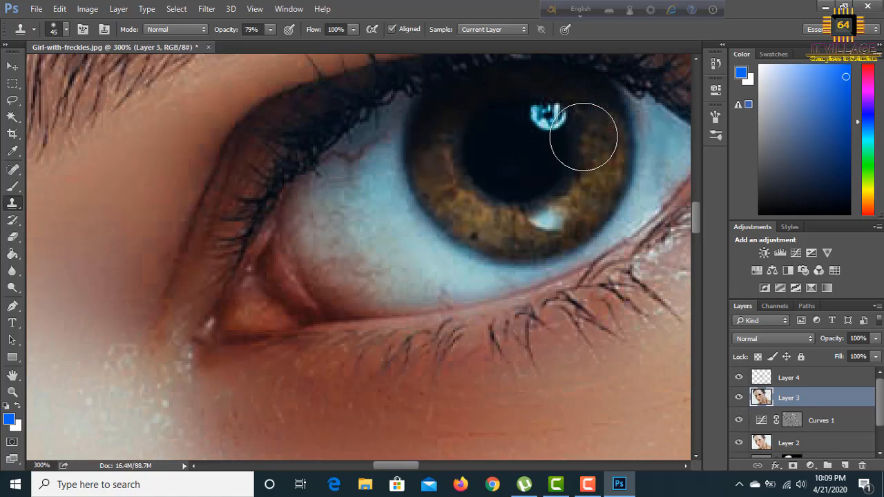
# Add a new empty layer above Layer 4 and switch to the Brush tool.
pyautogui.click(832, 379)
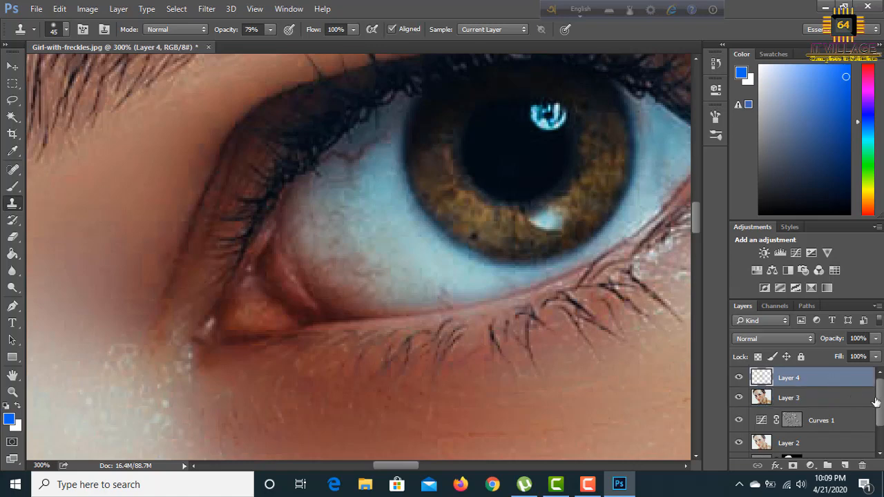
pyautogui.click(845, 466)
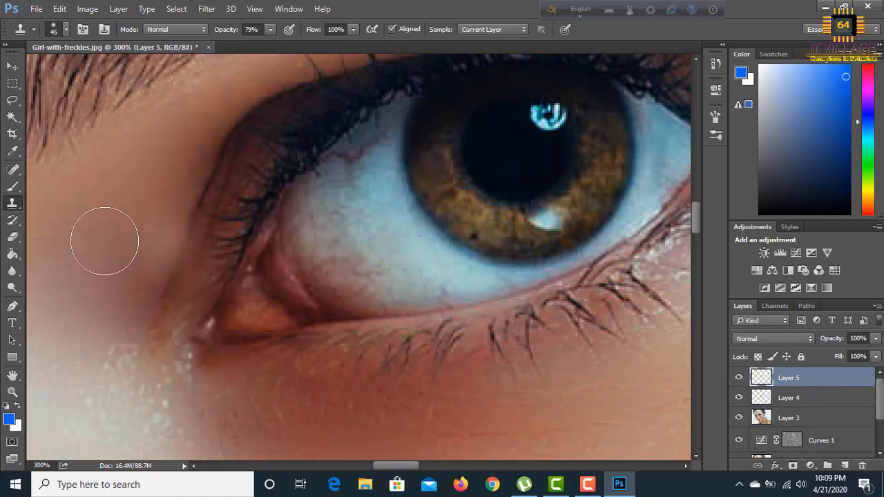
pyautogui.click(12, 188)
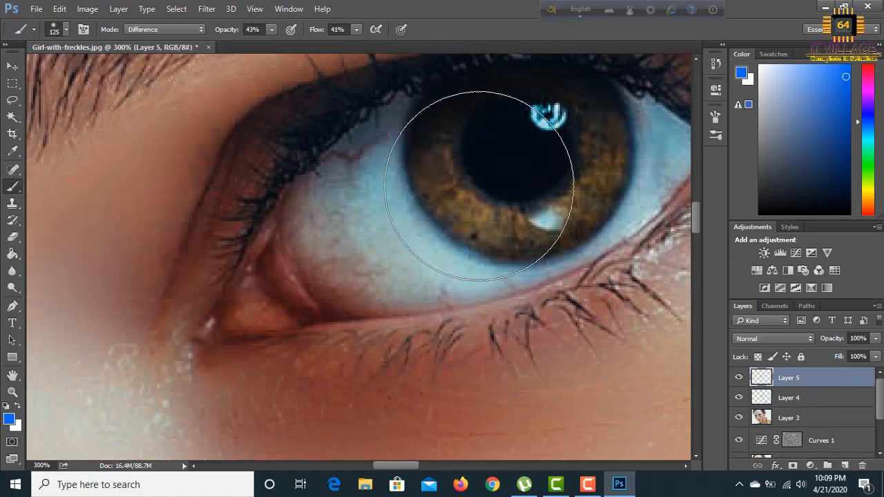
# Paint both irises solid blue with the brush reduced to size 70 and its opacity set to 67%.
pyautogui.press('[')
pyautogui.press('[')
pyautogui.press('[')
pyautogui.press('[')
pyautogui.moveTo(479, 185)
pyautogui.mouseDown()
pyautogui.moveTo(465, 162)
pyautogui.moveTo(490, 197)
pyautogui.moveTo(543, 182)
pyautogui.moveTo(581, 153)
pyautogui.moveTo(577, 176)
pyautogui.moveTo(540, 201)
pyautogui.moveTo(486, 173)
pyautogui.moveTo(471, 134)
pyautogui.moveTo(519, 116)
pyautogui.moveTo(555, 116)
pyautogui.moveTo(571, 153)
pyautogui.moveTo(567, 199)
pyautogui.moveTo(583, 151)
pyautogui.moveTo(578, 181)
pyautogui.moveTo(521, 201)
pyautogui.moveTo(470, 148)
pyautogui.moveTo(457, 170)
pyautogui.moveTo(515, 206)
pyautogui.moveTo(481, 172)
pyautogui.moveTo(520, 134)
pyautogui.moveTo(486, 132)
pyautogui.moveTo(493, 172)
pyautogui.moveTo(573, 148)
pyautogui.moveTo(555, 133)
pyautogui.mouseUp()
pyautogui.moveTo(421, 181); pyautogui.dragTo(803, 193)
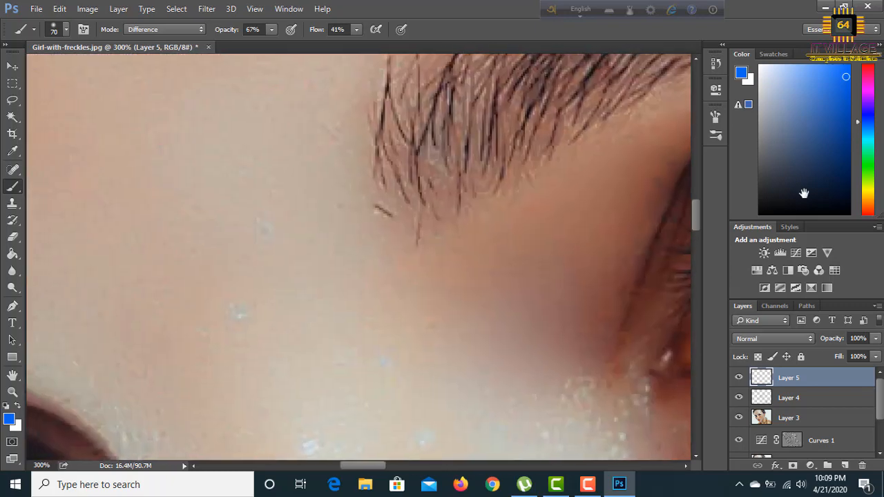
pyautogui.moveTo(76, 415)
pyautogui.mouseDown()
pyautogui.moveTo(440, 284)
pyautogui.moveTo(594, 207)
pyautogui.mouseUp()
pyautogui.moveTo(441, 182)
pyautogui.mouseDown()
pyautogui.moveTo(420, 221)
pyautogui.moveTo(365, 217)
pyautogui.moveTo(335, 180)
pyautogui.moveTo(387, 148)
pyautogui.moveTo(422, 175)
pyautogui.moveTo(368, 151)
pyautogui.moveTo(331, 192)
pyautogui.moveTo(383, 236)
pyautogui.moveTo(458, 185)
pyautogui.moveTo(395, 133)
pyautogui.moveTo(330, 141)
pyautogui.moveTo(331, 199)
pyautogui.moveTo(373, 228)
pyautogui.moveTo(334, 212)
pyautogui.moveTo(334, 195)
pyautogui.moveTo(335, 214)
pyautogui.moveTo(378, 236)
pyautogui.moveTo(432, 220)
pyautogui.moveTo(423, 221)
pyautogui.moveTo(449, 171)
pyautogui.mouseUp()
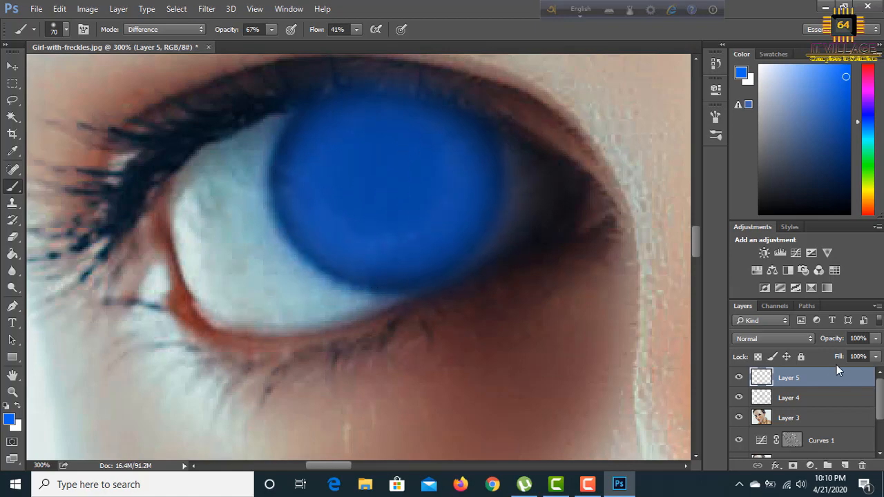
# Set the blue eye layer's blending mode to Soft Light and check both eyes at 50% zoom.
pyautogui.click(767, 339)
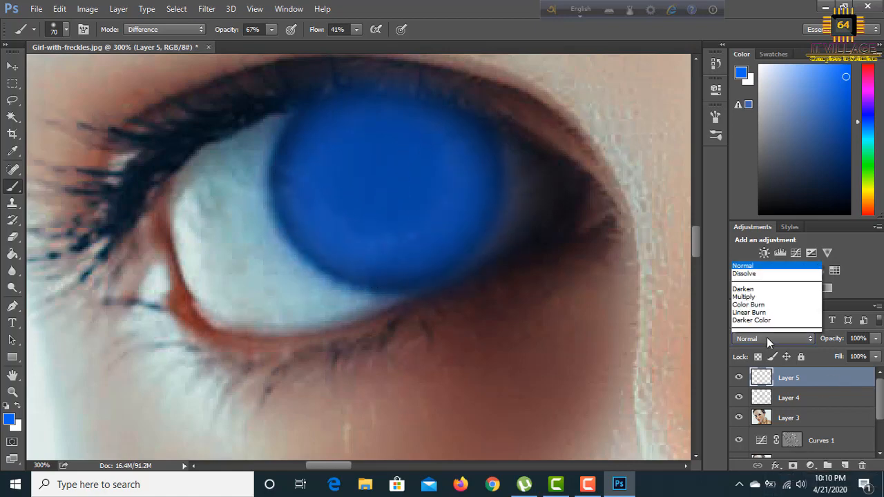
pyautogui.click(747, 211)
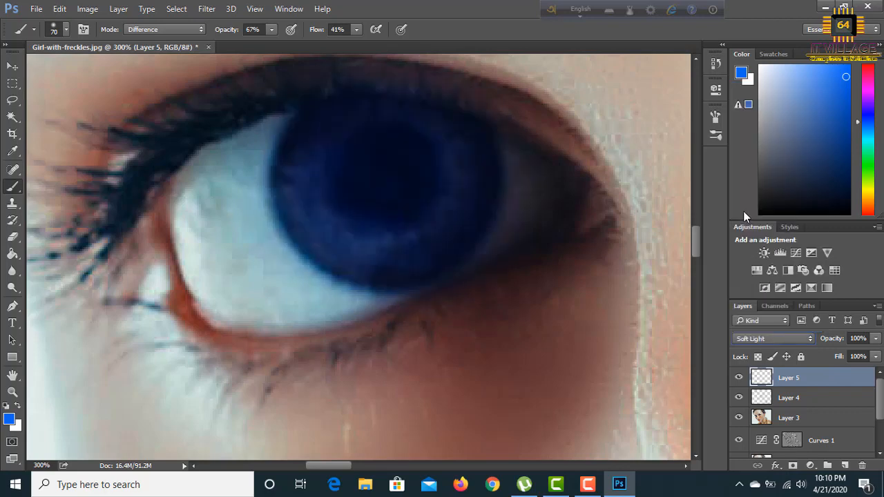
pyautogui.hotkey('ctrl', '-')
pyautogui.hotkey('ctrl', '-')
pyautogui.hotkey('ctrl', '-')
pyautogui.hotkey('ctrl', '-')
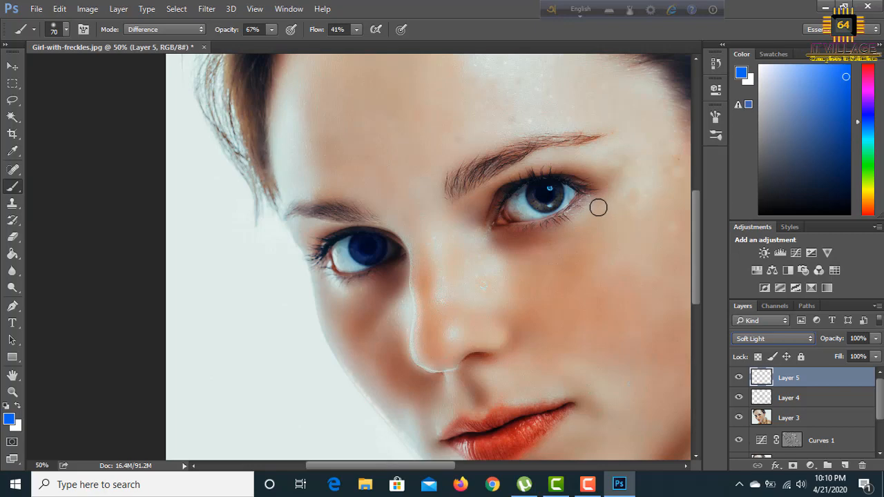
# Brush more of the blue over the iris of the eye nearer the ear.
pyautogui.hotkey('ctrl', '+')
pyautogui.hotkey('ctrl', '+')
pyautogui.hotkey('ctrl', '+')
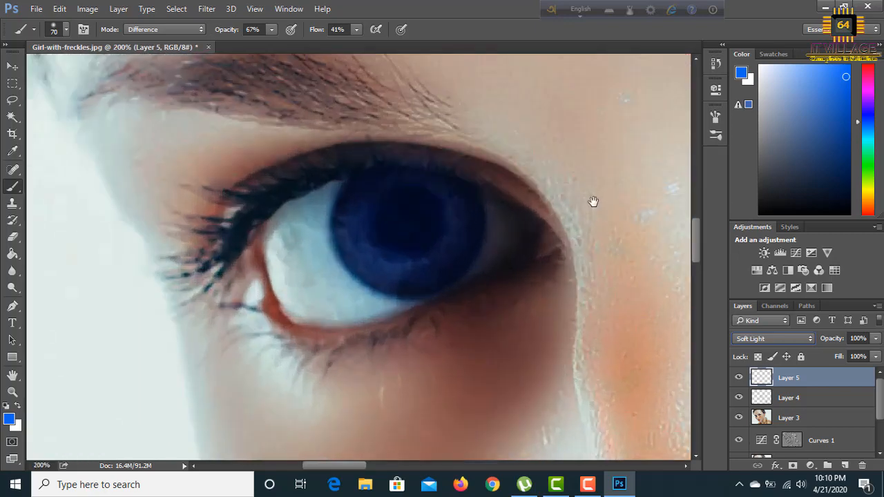
pyautogui.moveTo(594, 202)
pyautogui.mouseDown()
pyautogui.moveTo(243, 371)
pyautogui.moveTo(97, 399)
pyautogui.mouseUp()
pyautogui.moveTo(350, 324); pyautogui.dragTo(275, 358)
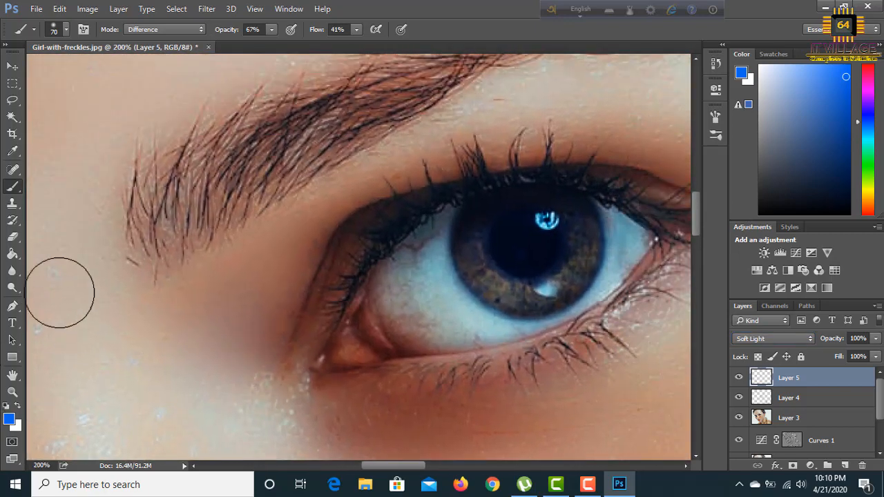
pyautogui.moveTo(509, 233)
pyautogui.mouseDown()
pyautogui.moveTo(558, 250)
pyautogui.moveTo(556, 222)
pyautogui.moveTo(510, 264)
pyautogui.mouseUp()
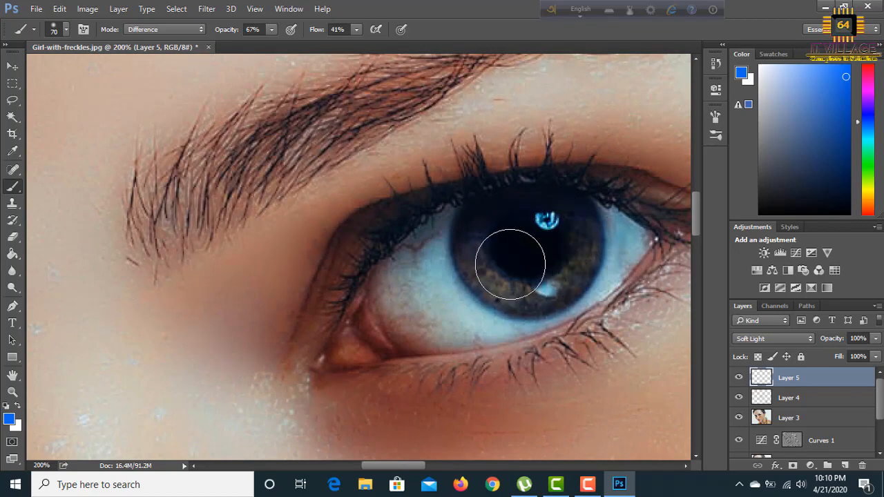
# Choose a slightly lighter blue foreground color and brush it over the same iris.
pyautogui.click(9, 419)
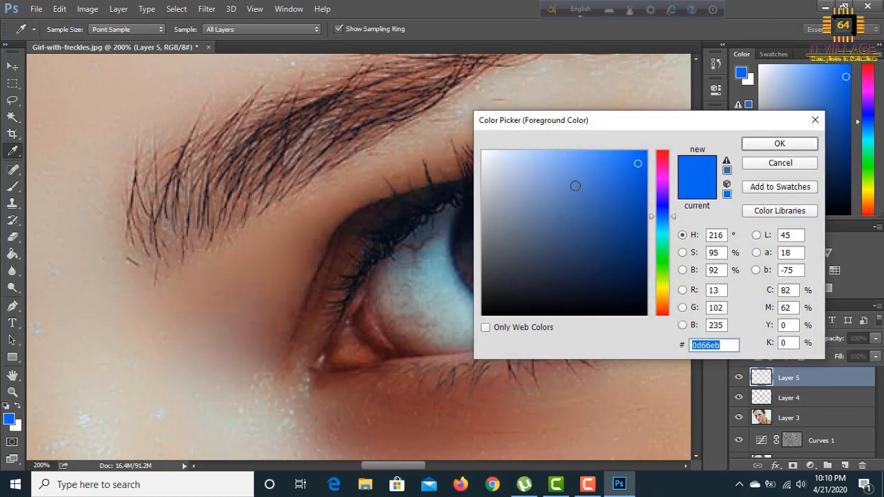
pyautogui.click(622, 163)
pyautogui.moveTo(523, 235)
pyautogui.mouseDown()
pyautogui.moveTo(539, 261)
pyautogui.moveTo(563, 243)
pyautogui.moveTo(526, 274)
pyautogui.moveTo(540, 221)
pyautogui.moveTo(565, 236)
pyautogui.mouseUp()
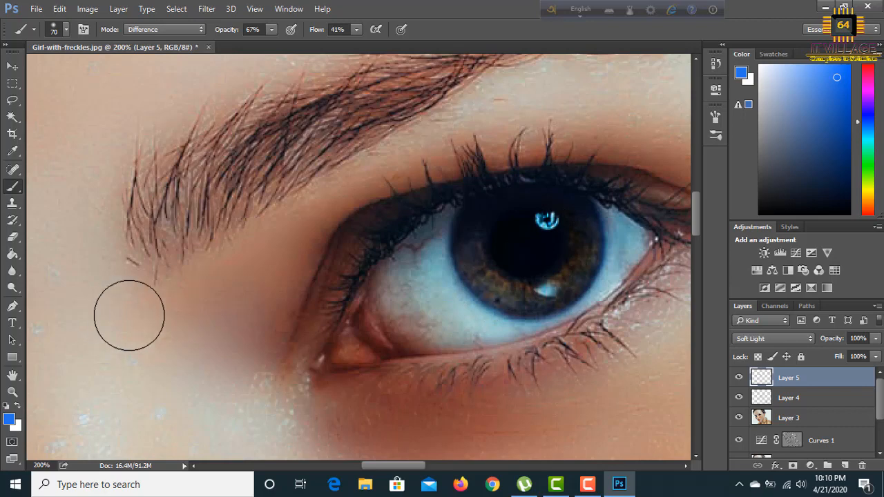
# Erase excess blue around the iris with the Eraser, reducing its size to 20.
pyautogui.click(12, 236)
pyautogui.click(50, 233)
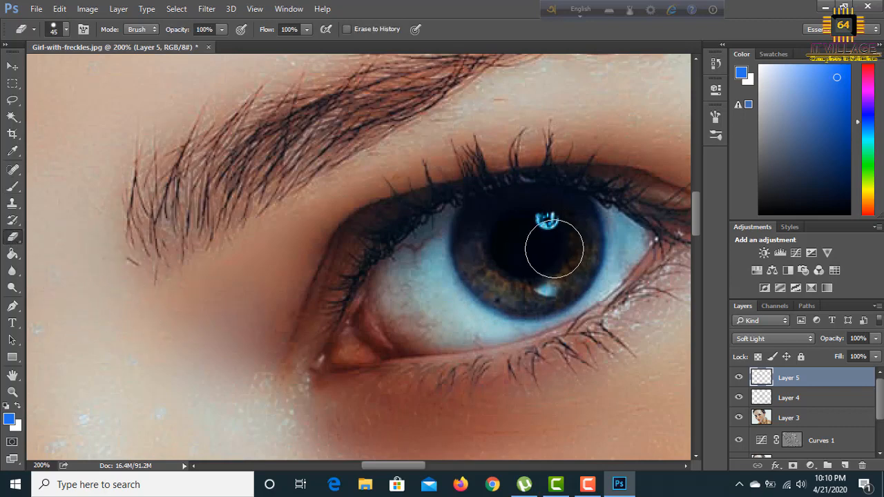
pyautogui.moveTo(555, 249)
pyautogui.mouseDown()
pyautogui.moveTo(579, 260)
pyautogui.moveTo(601, 253)
pyautogui.moveTo(622, 224)
pyautogui.mouseUp()
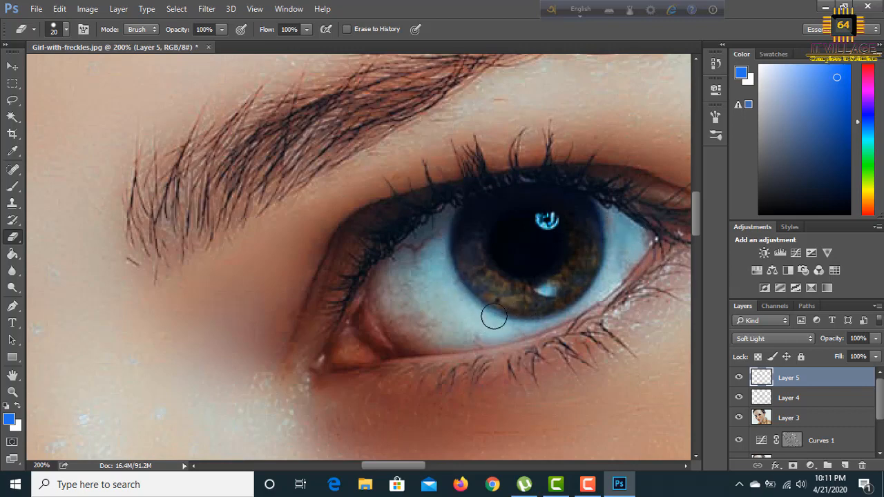
# Try filling the eye color layer with the white background color and undo the fill.
pyautogui.scroll(-4, 631, 223)
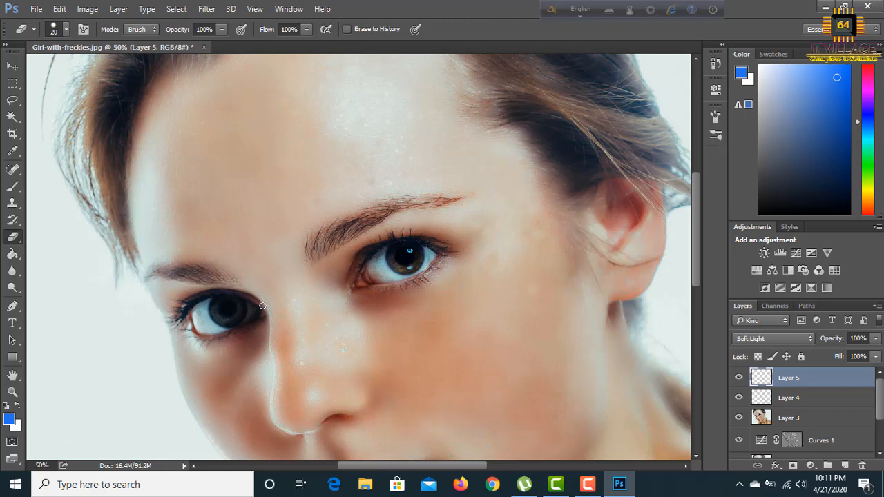
pyautogui.hotkey('ctrl', 'BackSpace')
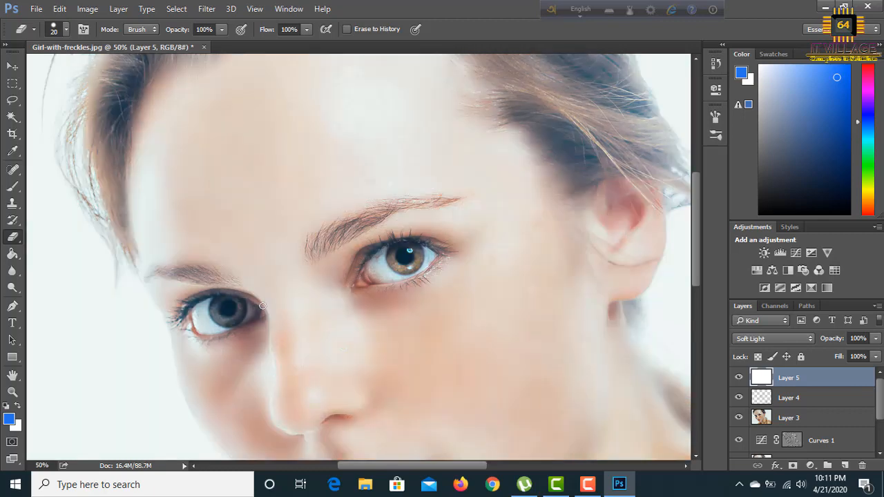
pyautogui.hotkey('ctrl', 'z')
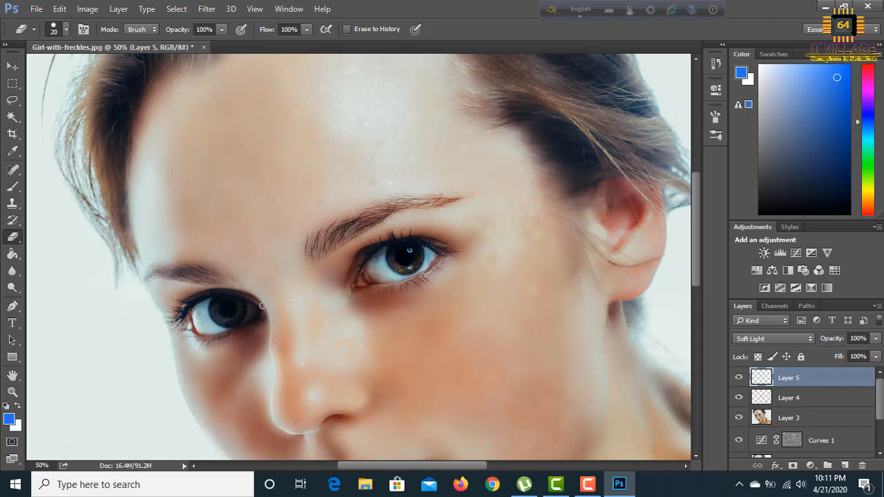
# Add a new layer above Layer 5 and set the foreground color to a bright pink.
pyautogui.scroll(-5, 263, 306)
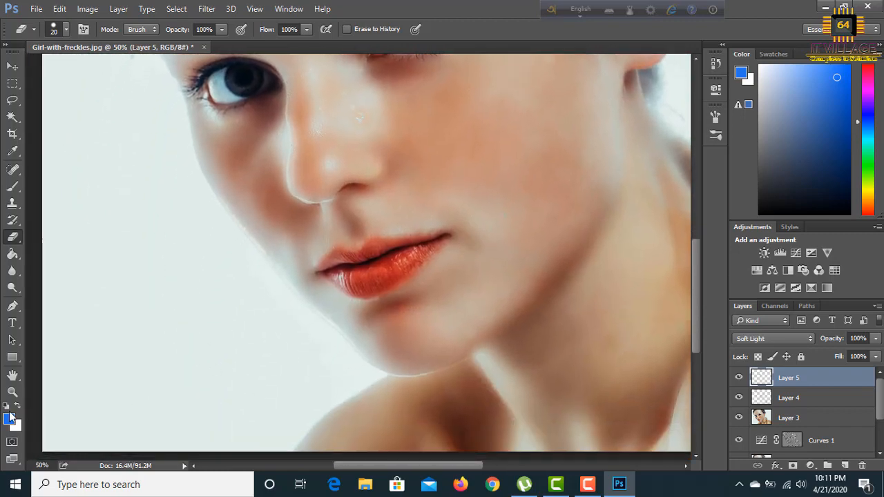
pyautogui.click(845, 466)
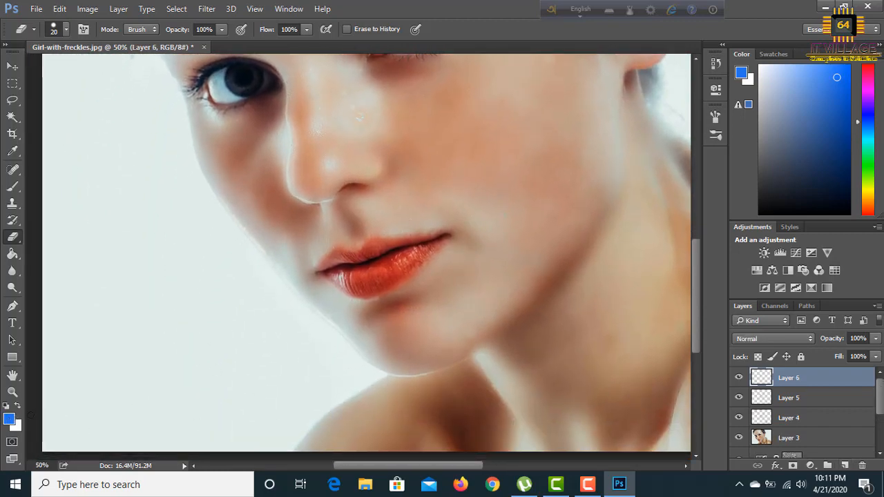
pyautogui.click(9, 419)
pyautogui.click(664, 174)
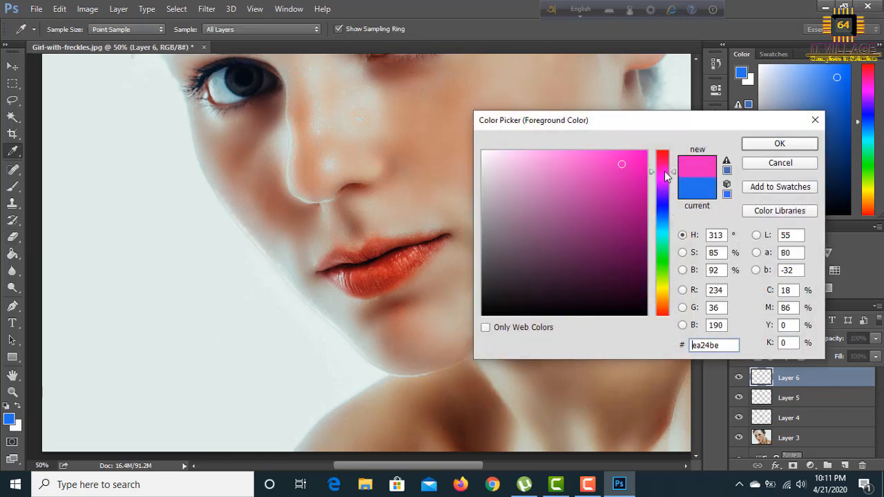
pyautogui.moveTo(665, 172); pyautogui.dragTo(665, 162)
pyautogui.click(641, 154)
pyautogui.click(773, 146)
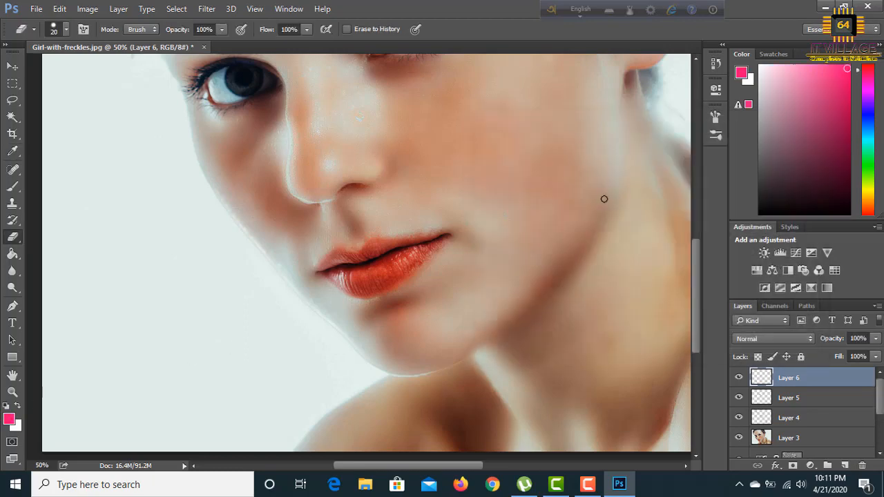
# Try a size 35 Eraser stroke over the lower lip on Layer 3 and undo it.
pyautogui.hotkey('ctrl', '+')
pyautogui.hotkey('ctrl', '+')
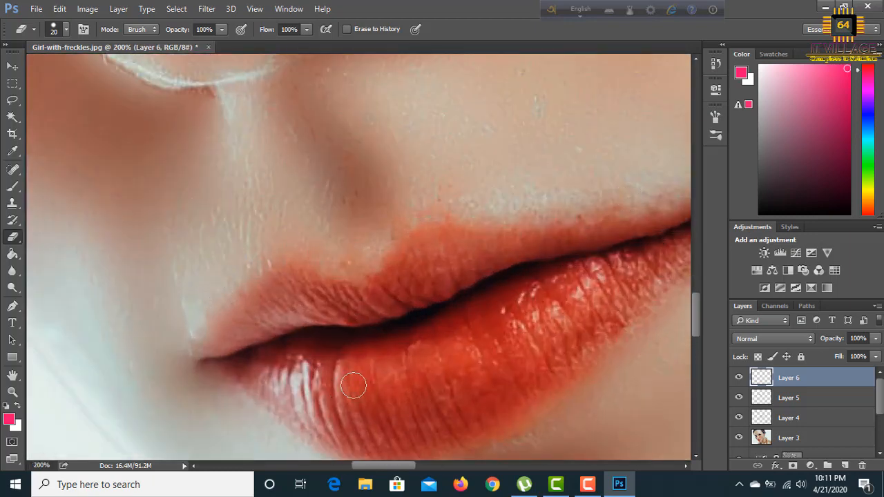
pyautogui.press(']')
pyautogui.press(']')
pyautogui.press(']')
pyautogui.click(753, 440)
pyautogui.moveTo(618, 292)
pyautogui.mouseDown()
pyautogui.moveTo(539, 329)
pyautogui.moveTo(595, 298)
pyautogui.mouseUp()
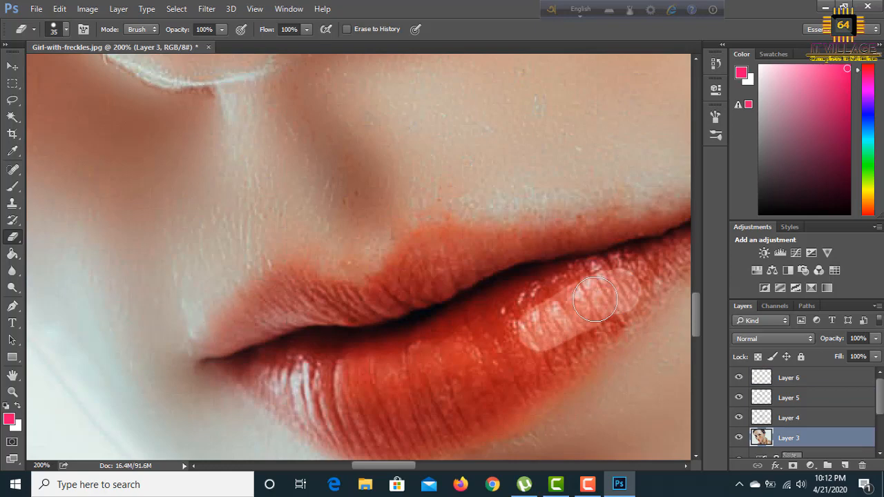
pyautogui.hotkey('ctrl', 'z')
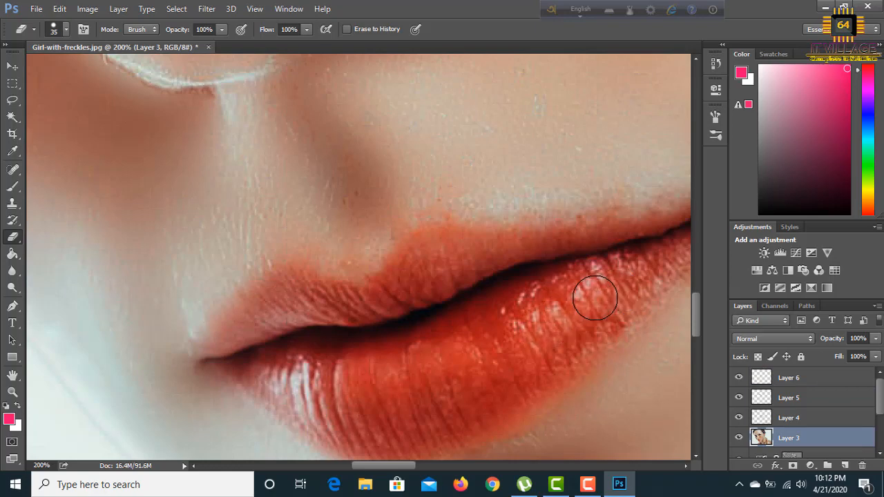
# Set the foreground color to the slightly darker pink f10b6d and test an Eraser stroke on the lower lip.
pyautogui.click(9, 418)
pyautogui.click(638, 173)
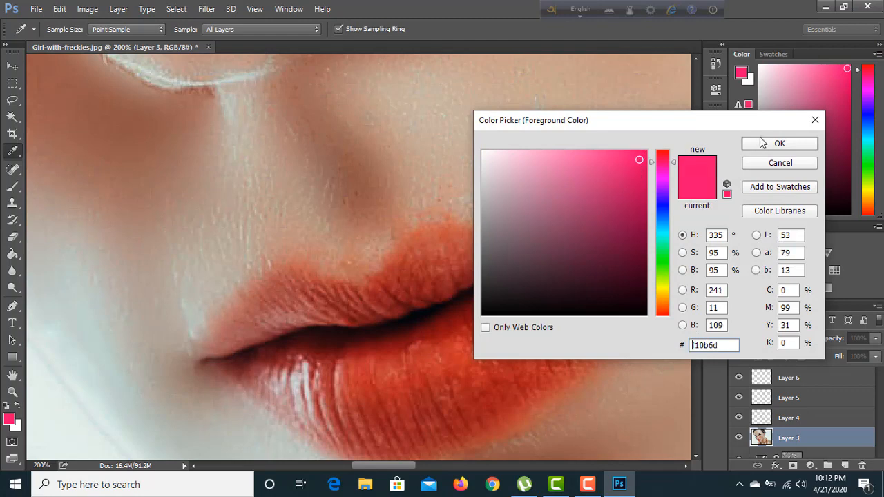
pyautogui.click(780, 143)
pyautogui.moveTo(618, 287); pyautogui.dragTo(515, 357)
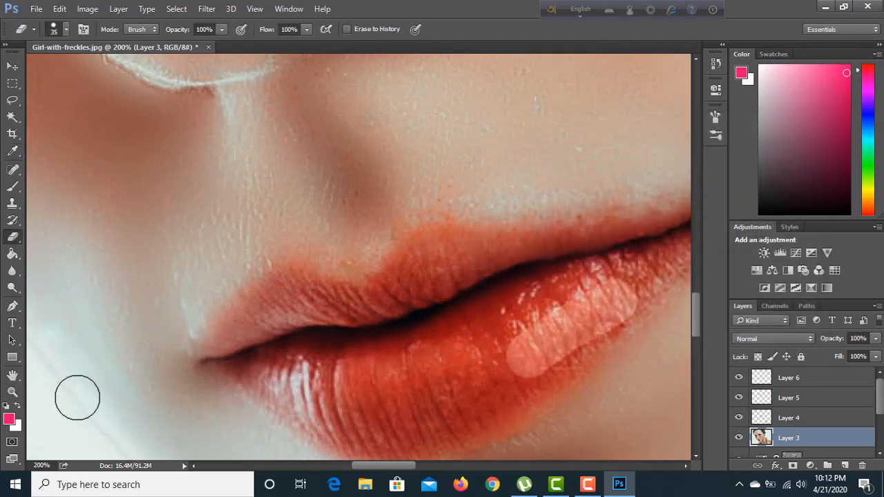
# Set the background color to magenta, try another Eraser stroke on the lower lip, and undo the strokes back to Layer 6.
pyautogui.click(15, 426)
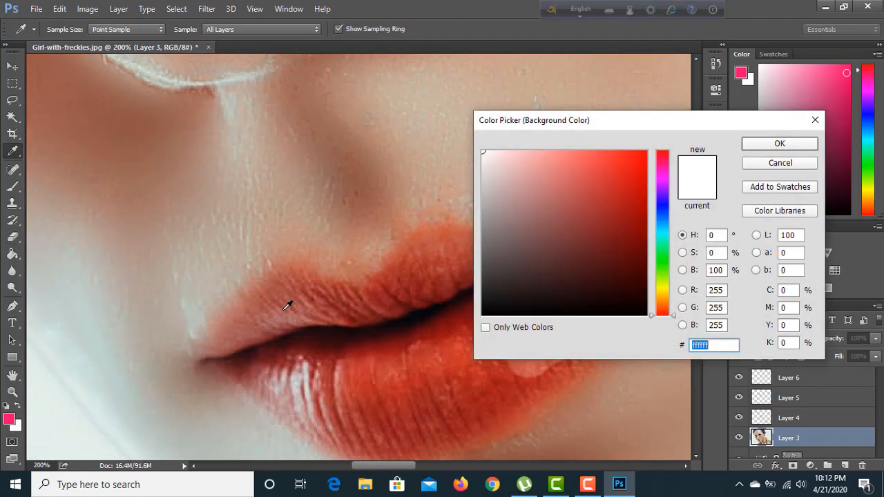
pyautogui.click(617, 160)
pyautogui.moveTo(663, 168); pyautogui.dragTo(663, 174)
pyautogui.click(642, 161)
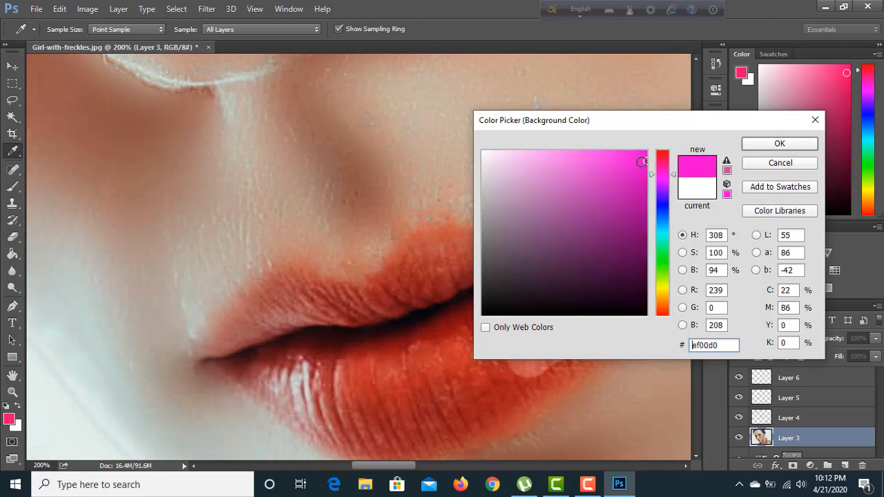
pyautogui.click(642, 162)
pyautogui.click(780, 143)
pyautogui.moveTo(619, 289)
pyautogui.mouseDown()
pyautogui.moveTo(539, 342)
pyautogui.moveTo(621, 272)
pyautogui.moveTo(556, 304)
pyautogui.mouseUp()
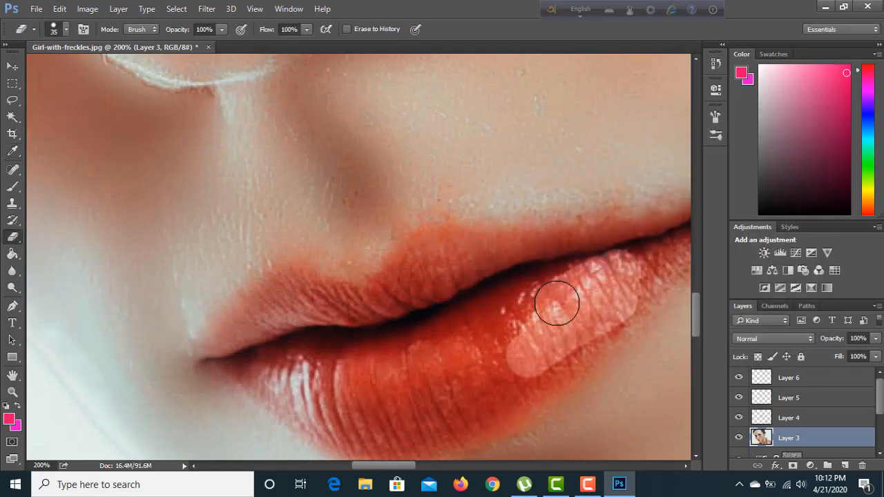
pyautogui.hotkey('ctrl', 'alt', 'z')
pyautogui.hotkey('ctrl', 'alt', 'z')
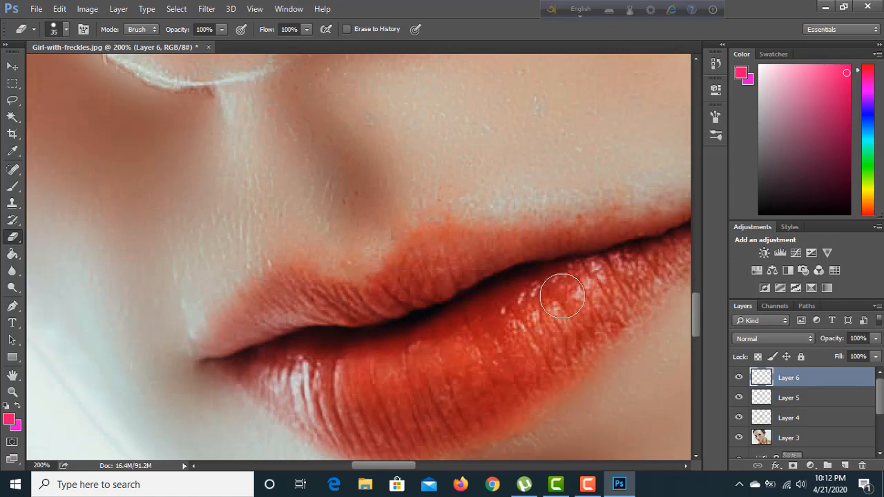
# Stamp a merged copy of all visible layers onto Layer 6.
pyautogui.scroll(-4, 566, 293)
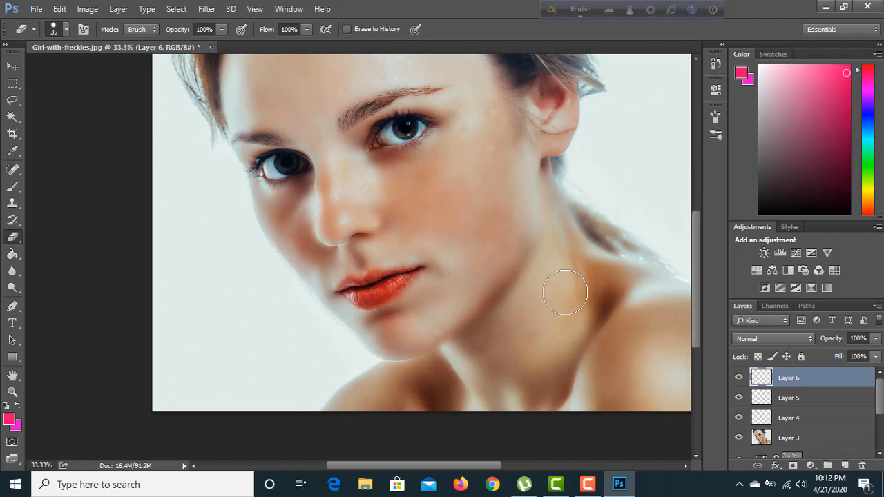
pyautogui.scroll(-1, 566, 292)
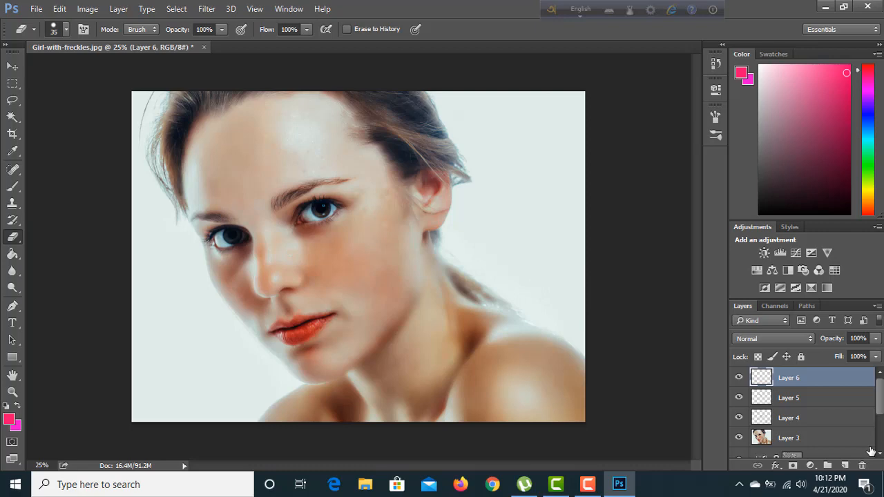
pyautogui.hotkey('ctrl', 'alt', 'shift', 'e')
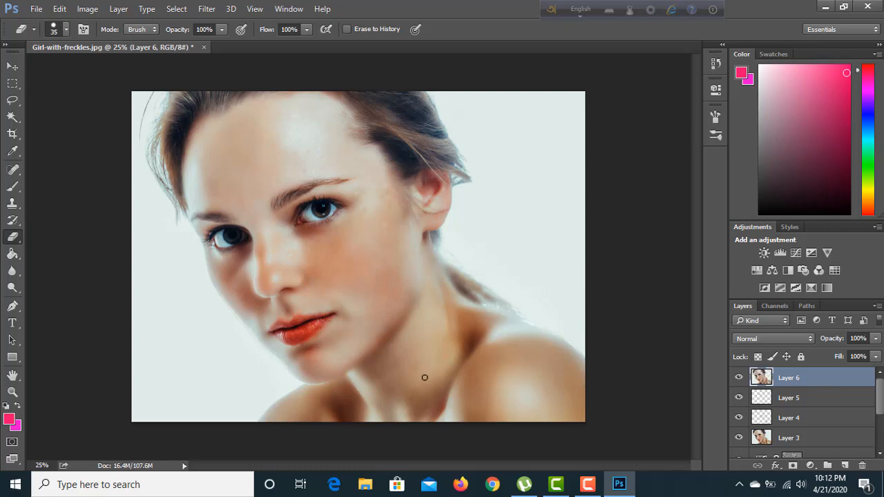
# Add a new empty layer above Layer 6 for the lip color.
pyautogui.hotkey('ctrl', '+')
pyautogui.hotkey('ctrl', '+')
pyautogui.hotkey('ctrl', '+')
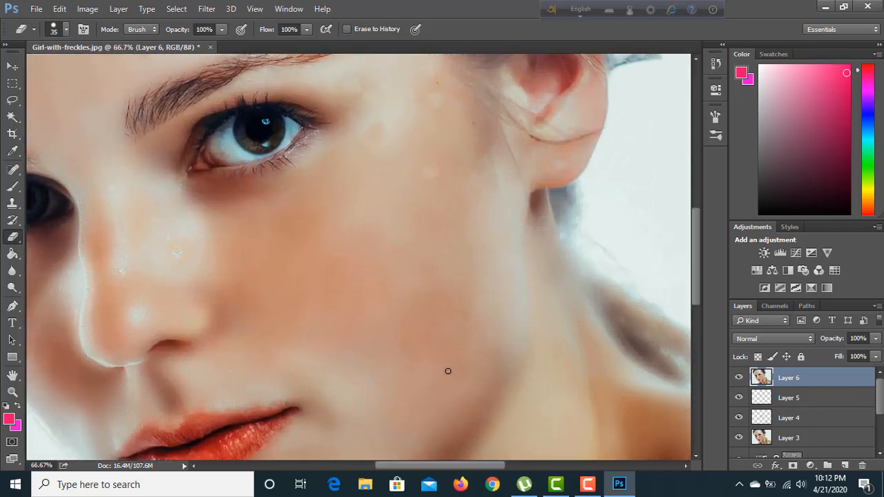
pyautogui.moveTo(447, 371); pyautogui.dragTo(574, 254)
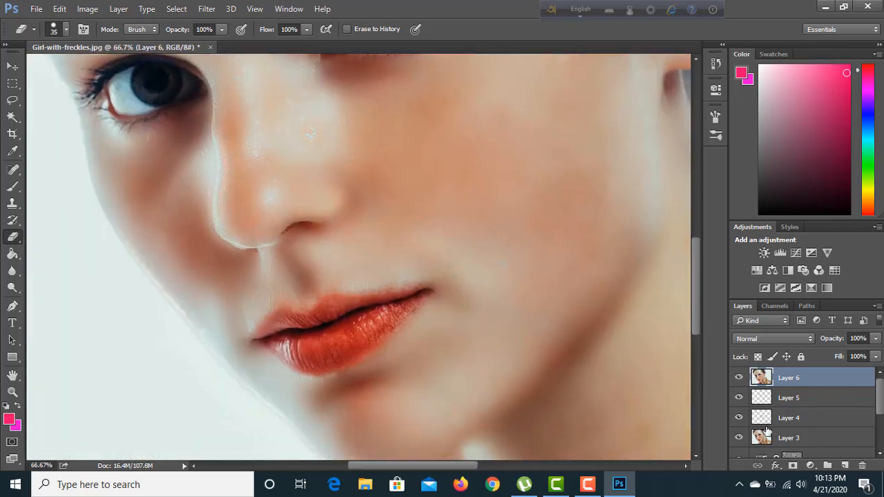
pyautogui.click(844, 465)
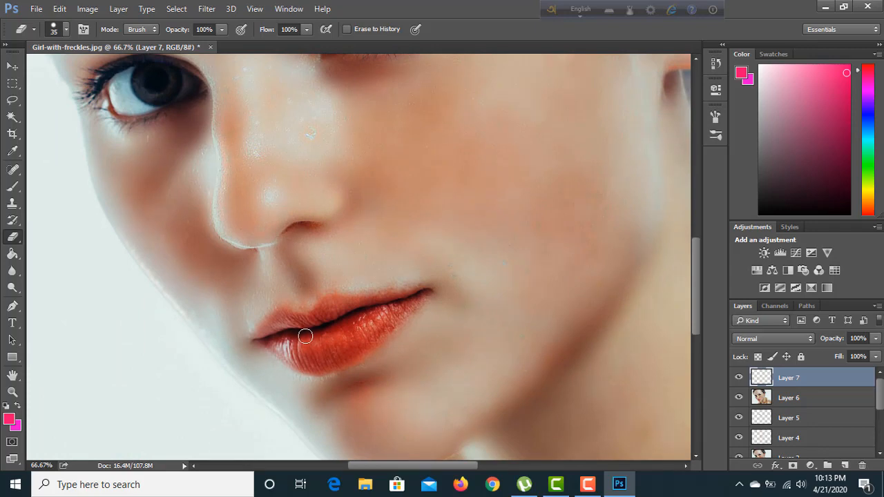
# Paint the pink foreground color over the upper and lower lips on Layer 7 with the size 70 Brush.
pyautogui.click(13, 187)
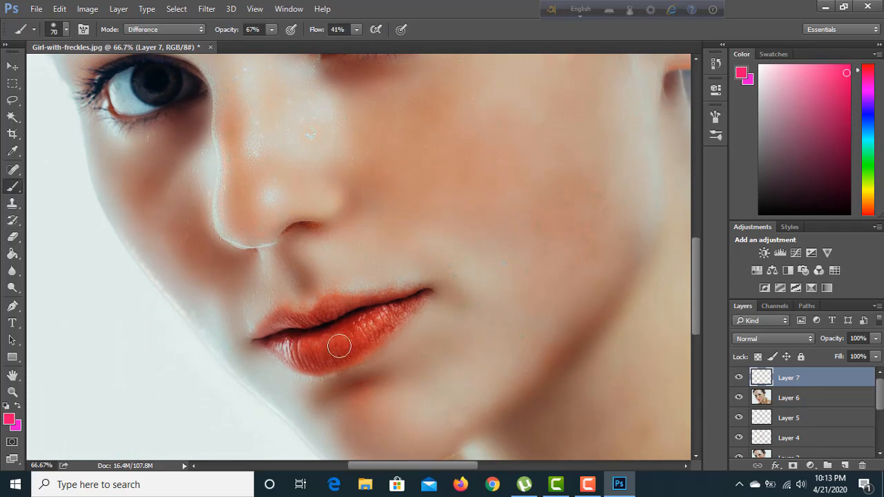
pyautogui.hotkey('ctrl', '+')
pyautogui.hotkey('ctrl', '+')
pyautogui.hotkey('ctrl', '+')
pyautogui.scroll(-5, 469, 154)
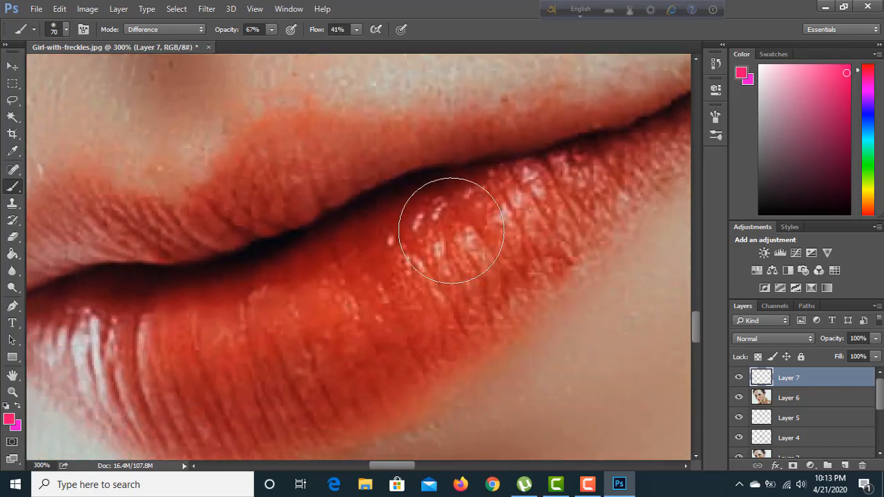
pyautogui.moveTo(451, 231)
pyautogui.mouseDown()
pyautogui.moveTo(435, 284)
pyautogui.moveTo(281, 330)
pyautogui.moveTo(205, 335)
pyautogui.moveTo(246, 318)
pyautogui.moveTo(311, 183)
pyautogui.moveTo(143, 258)
pyautogui.moveTo(103, 254)
pyautogui.moveTo(166, 287)
pyautogui.moveTo(188, 363)
pyautogui.moveTo(263, 404)
pyautogui.moveTo(382, 346)
pyautogui.moveTo(459, 294)
pyautogui.moveTo(254, 337)
pyautogui.moveTo(396, 221)
pyautogui.moveTo(201, 251)
pyautogui.moveTo(226, 239)
pyautogui.moveTo(155, 234)
pyautogui.moveTo(385, 205)
pyautogui.mouseUp()
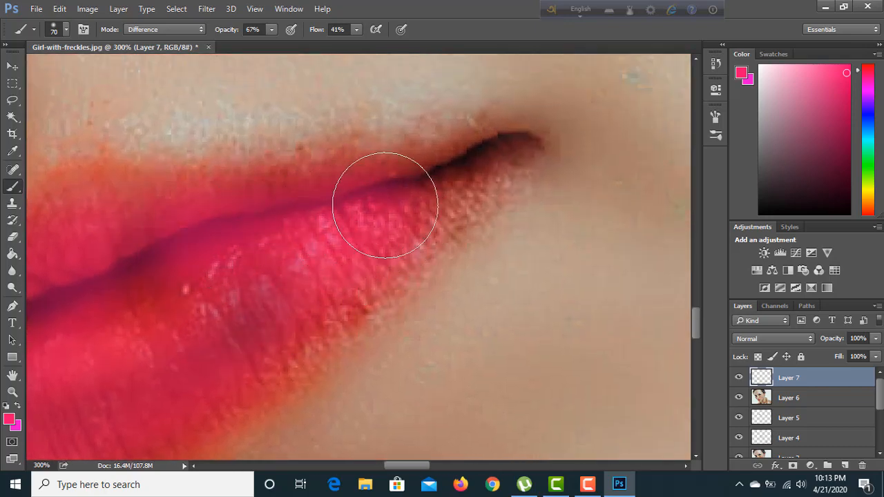
# Reduce the Brush size to 40, paint pink into the lip corner nearer the ear, and undo the stroke along the lower lip.
pyautogui.press('[')
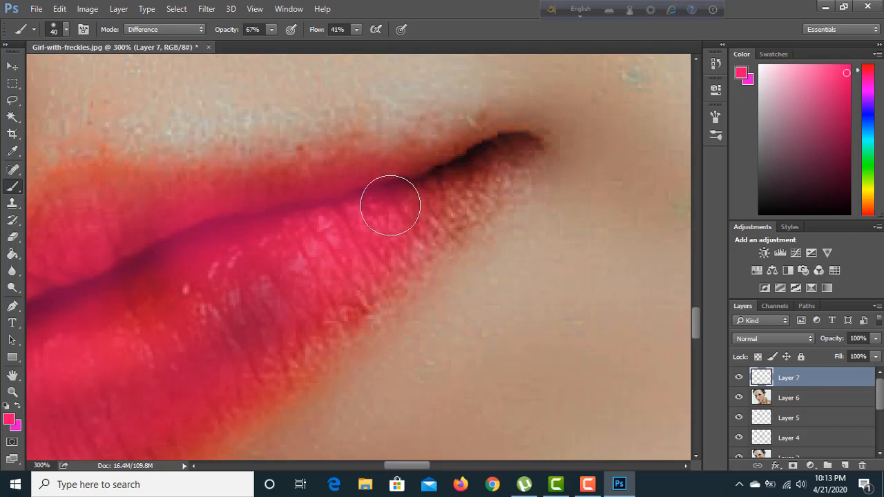
pyautogui.moveTo(391, 203); pyautogui.dragTo(501, 152)
pyautogui.moveTo(415, 237); pyautogui.dragTo(263, 366)
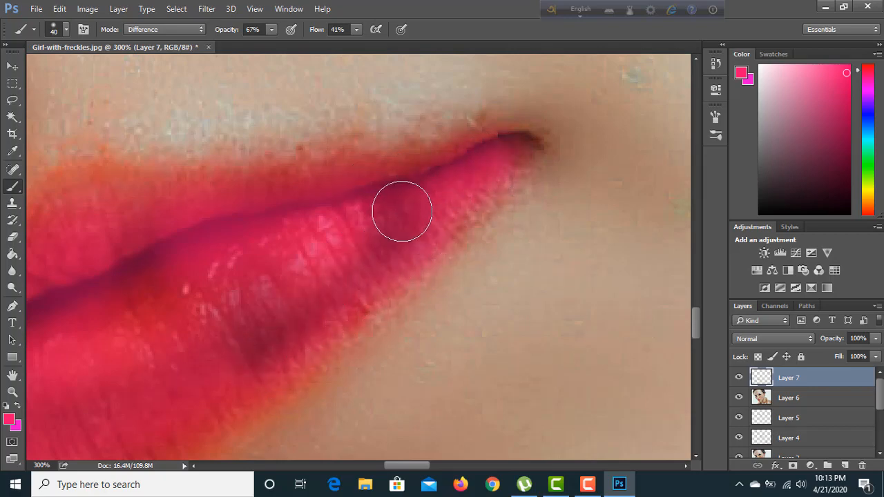
pyautogui.hotkey('ctrl', 'z')
# Paint pink over the lips toward the opposite mouth corner, undoing the first attempt and repainting the area.
pyautogui.moveTo(487, 167)
pyautogui.mouseDown()
pyautogui.moveTo(467, 184)
pyautogui.moveTo(677, 98)
pyautogui.mouseUp()
pyautogui.press('space')
pyautogui.moveTo(469, 219)
pyautogui.mouseDown()
pyautogui.moveTo(508, 231)
pyautogui.moveTo(592, 217)
pyautogui.moveTo(565, 254)
pyautogui.moveTo(479, 314)
pyautogui.moveTo(324, 357)
pyautogui.moveTo(253, 348)
pyautogui.moveTo(97, 265)
pyautogui.moveTo(88, 238)
pyautogui.moveTo(165, 176)
pyautogui.moveTo(199, 164)
pyautogui.moveTo(161, 160)
pyautogui.moveTo(120, 184)
pyautogui.moveTo(184, 161)
pyautogui.moveTo(335, 173)
pyautogui.moveTo(236, 245)
pyautogui.moveTo(265, 277)
pyautogui.mouseUp()
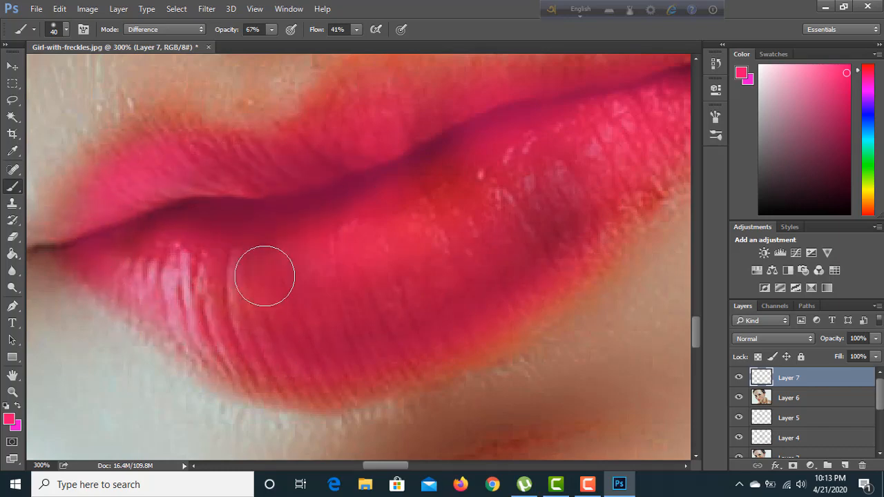
pyautogui.click(265, 277)
pyautogui.hotkey('ctrl', 'z')
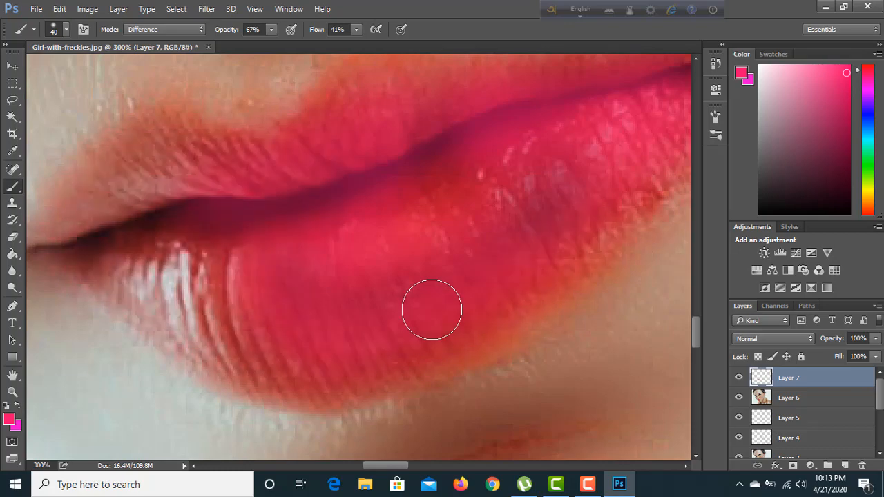
pyautogui.moveTo(276, 318)
pyautogui.mouseDown()
pyautogui.moveTo(102, 270)
pyautogui.moveTo(114, 228)
pyautogui.moveTo(170, 171)
pyautogui.moveTo(126, 188)
pyautogui.moveTo(102, 223)
pyautogui.moveTo(67, 237)
pyautogui.moveTo(112, 250)
pyautogui.moveTo(145, 236)
pyautogui.moveTo(233, 258)
pyautogui.mouseUp()
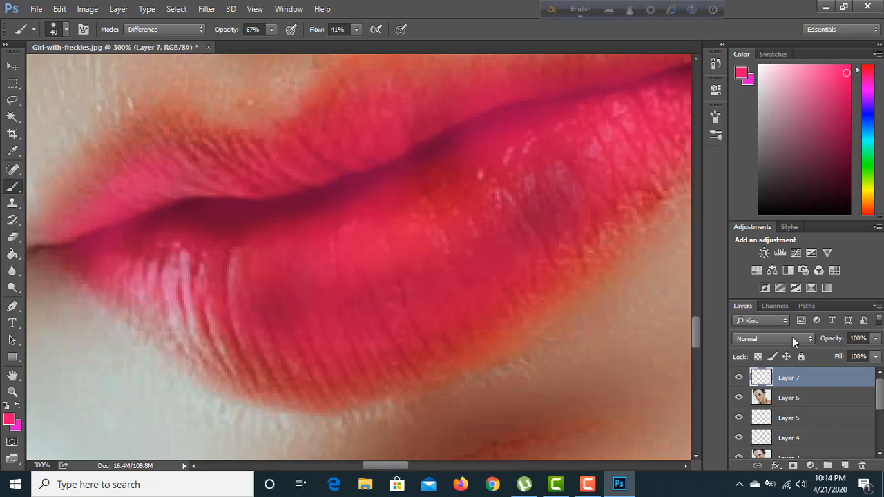
# Set the blend mode of Layer 7 to Soft Light and check the lip color on the whole portrait.
pyautogui.click(767, 338)
pyautogui.click(763, 211)
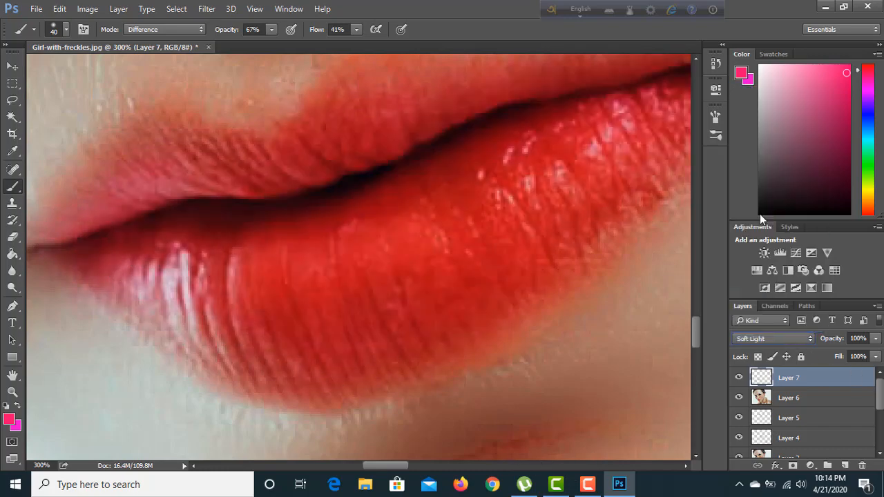
pyautogui.hotkey('ctrl', '-')
pyautogui.hotkey('ctrl', '-')
pyautogui.hotkey('ctrl', '-')
pyautogui.hotkey('ctrl', '-')
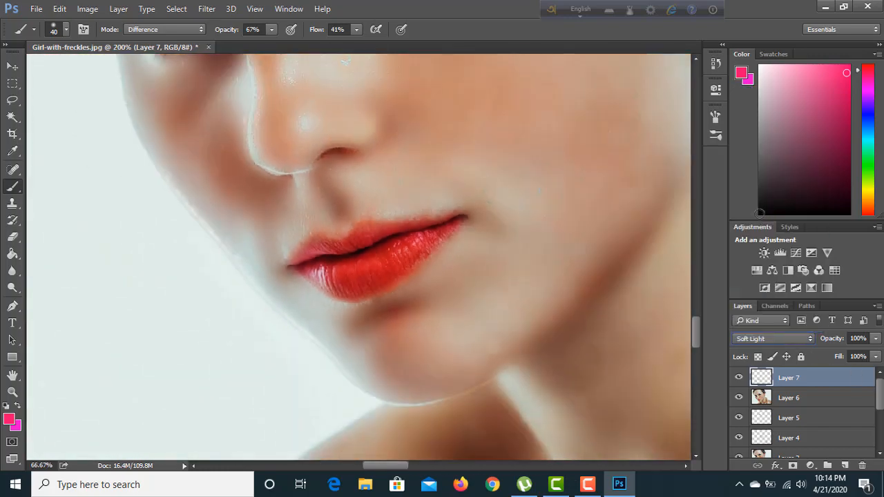
pyautogui.hotkey('ctrl', '-')
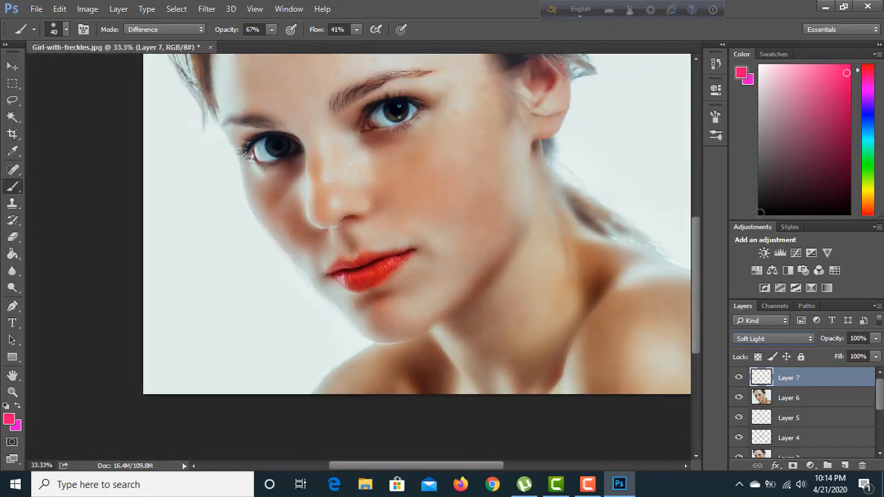
pyautogui.hotkey('ctrl', '-')
# Apply the Camera Raw Filter to Layer 7 with its default settings.
pyautogui.click(206, 9)
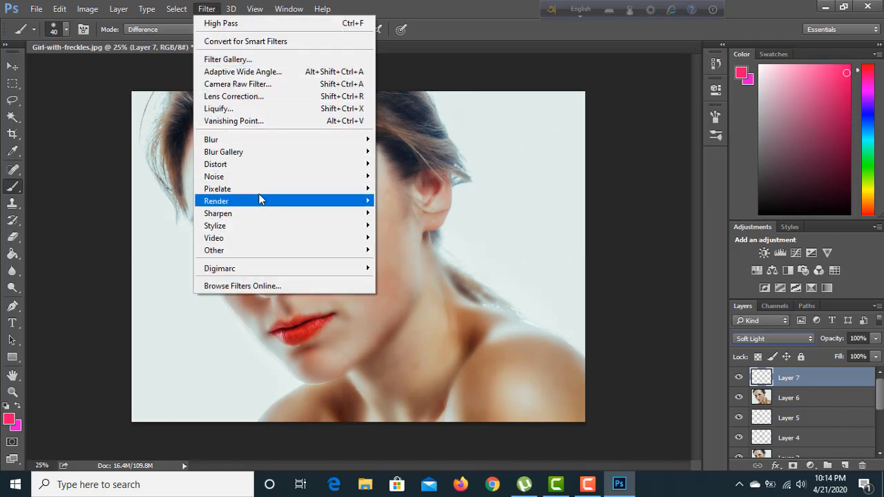
pyautogui.click(253, 85)
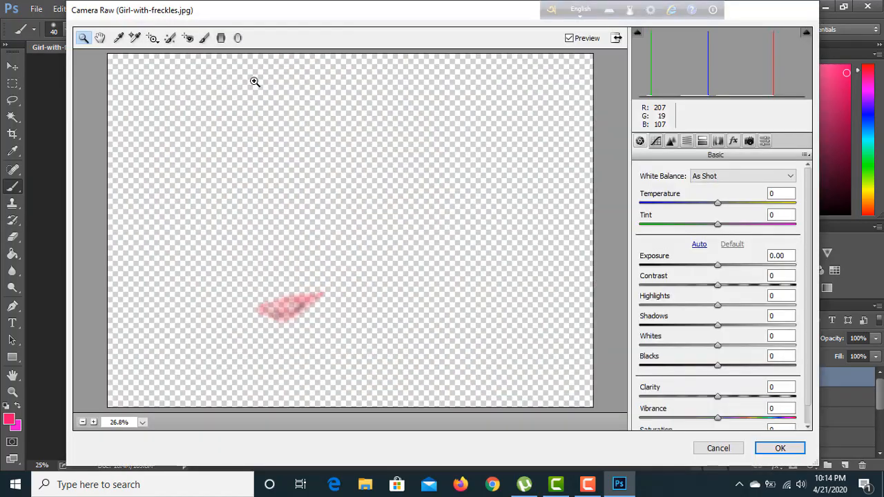
pyautogui.click(780, 448)
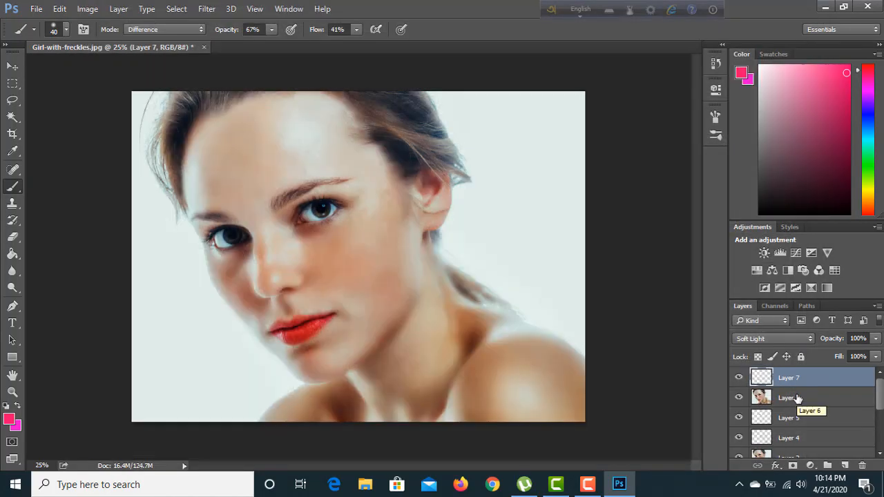
# Stamp all visible layers into a new merged layer on top and open it in the Camera Raw Filter.
pyautogui.hotkey('ctrl', 'alt', 'shift', 'e')
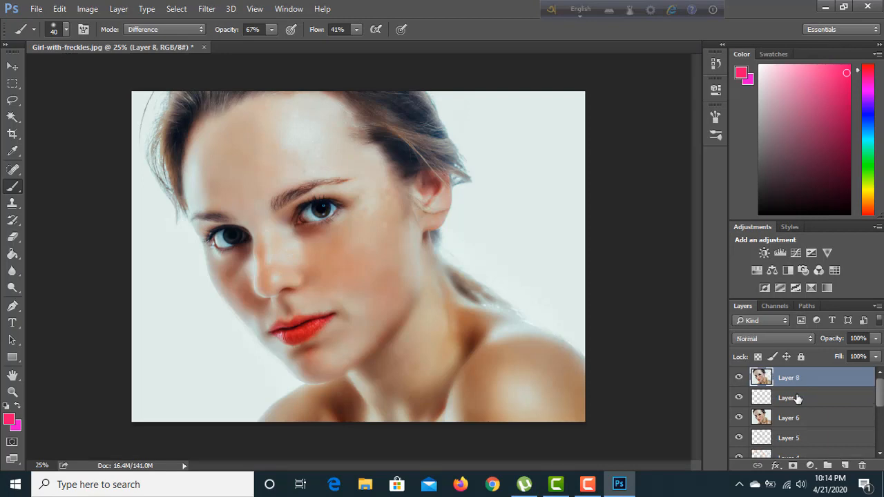
pyautogui.click(206, 8)
pyautogui.moveTo(251, 207)
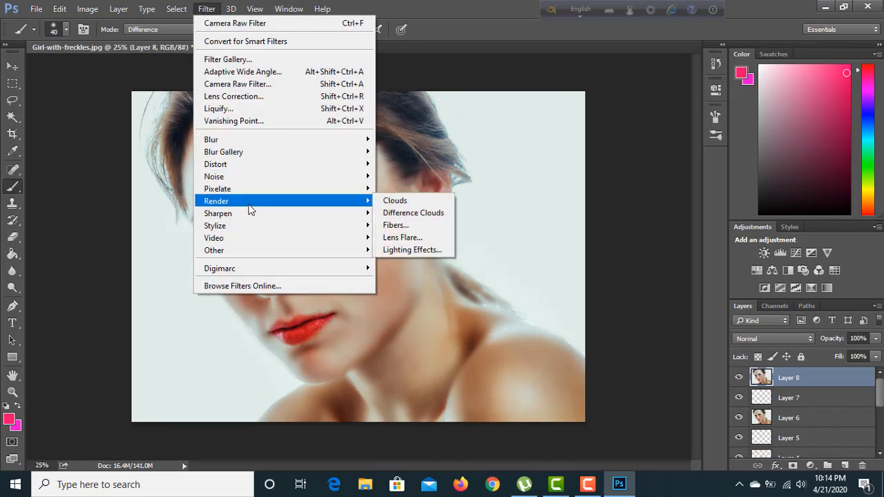
pyautogui.click(246, 84)
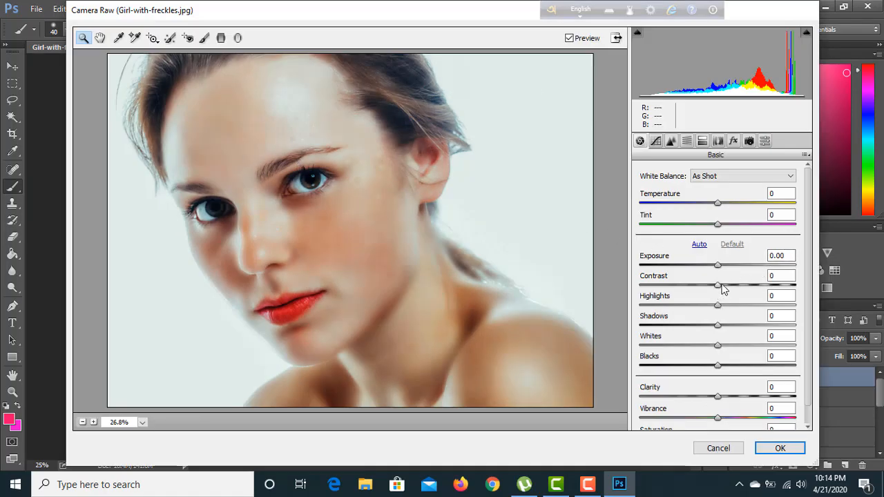
# Set Contrast to +18, Highlights to -28, Blacks to -40 and Clarity to +23, and apply the Camera Raw adjustments.
pyautogui.moveTo(721, 285); pyautogui.dragTo(735, 283)
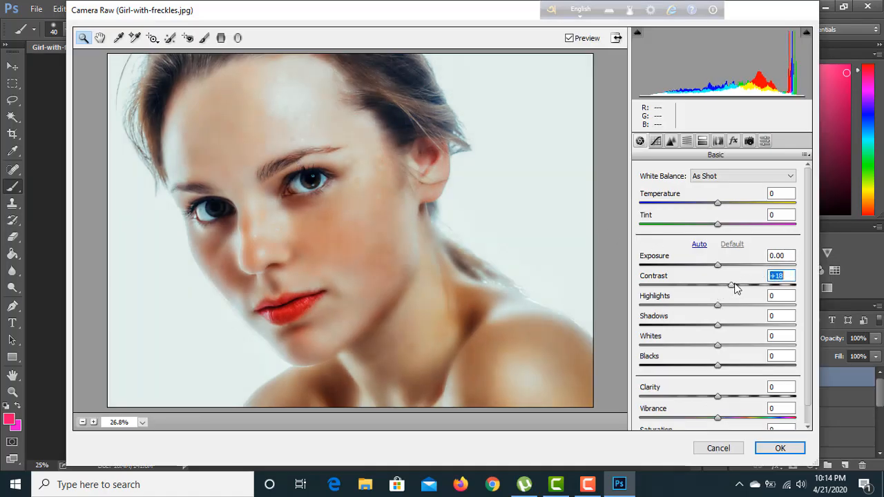
pyautogui.click(719, 305)
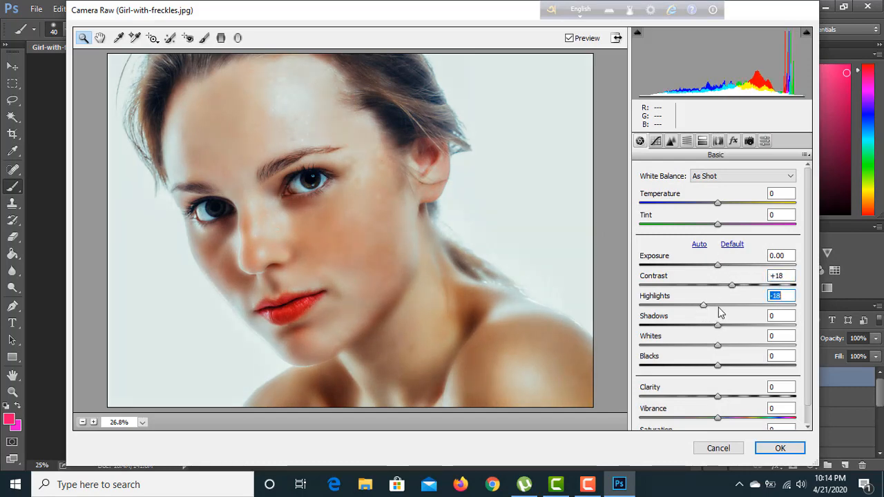
pyautogui.click(697, 306)
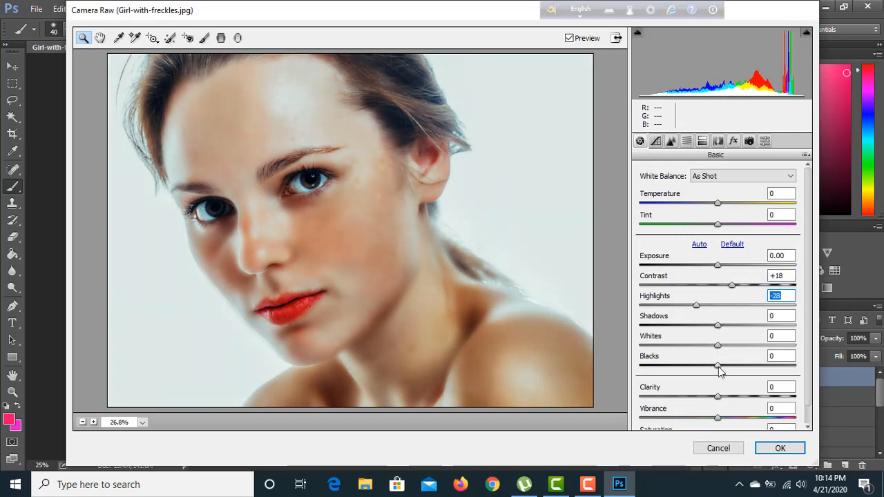
pyautogui.click(687, 366)
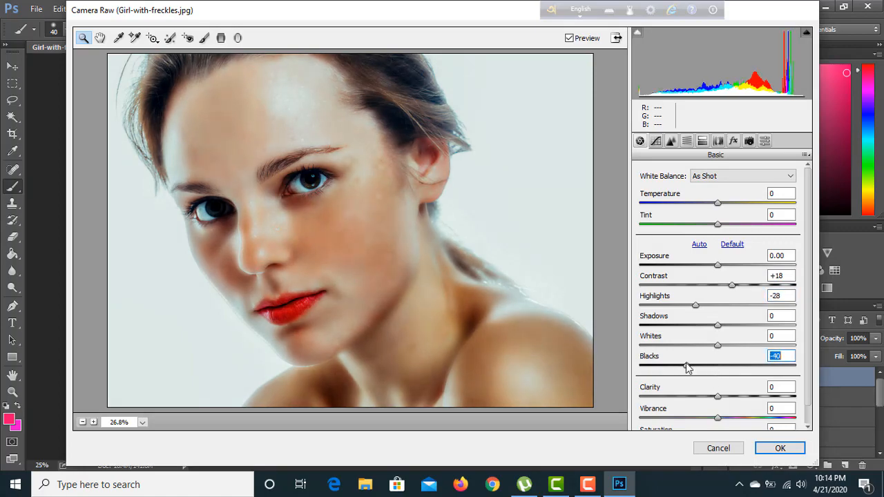
pyautogui.moveTo(719, 398); pyautogui.dragTo(737, 402)
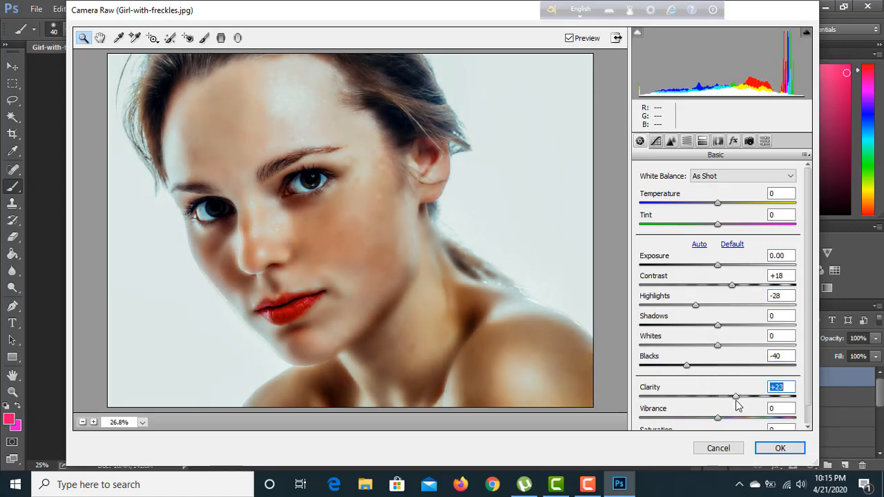
pyautogui.click(780, 448)
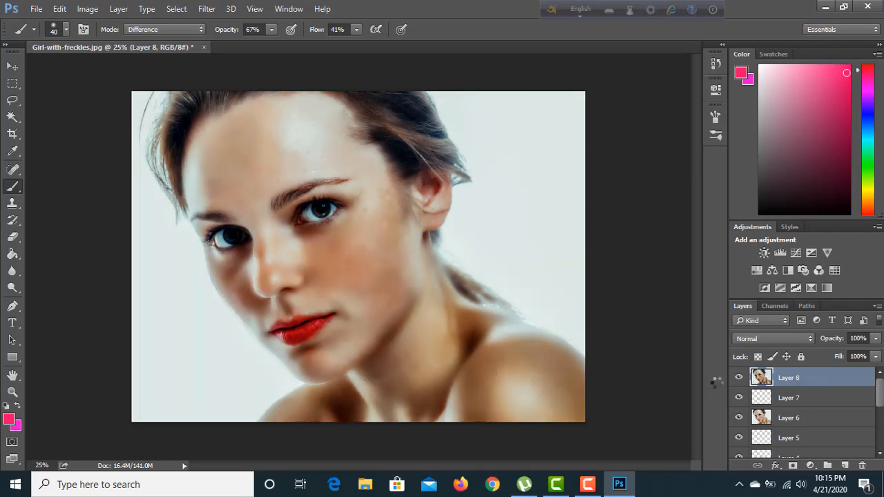
# Inspect the skin around the eye, cheek and forehead at 100% and add a new empty layer above the merged copy.
pyautogui.hotkey('ctrl', '+')
pyautogui.hotkey('ctrl', '+')
pyautogui.hotkey('ctrl', '+')
pyautogui.hotkey('ctrl', '+')
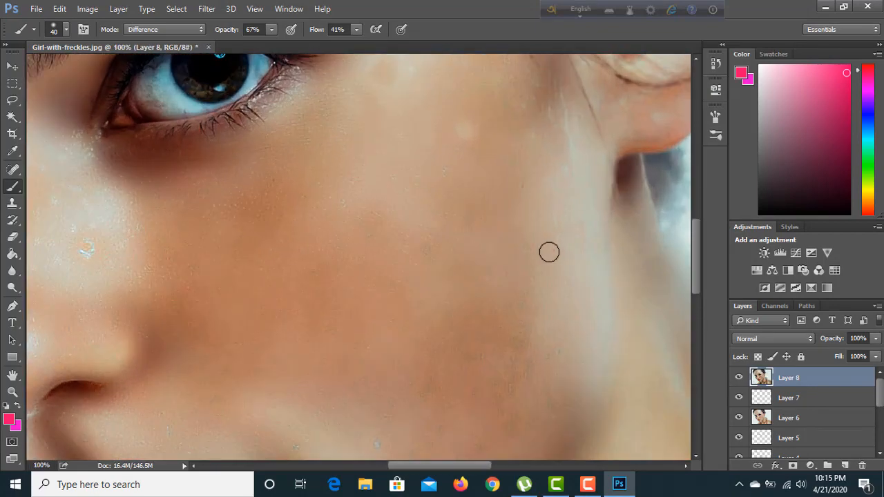
pyautogui.scroll(10, 546, 251)
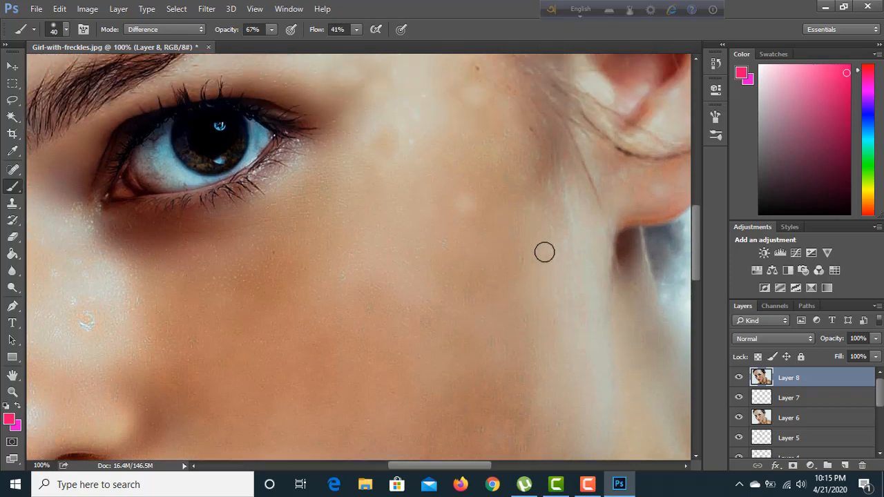
pyautogui.scroll(5, 548, 249)
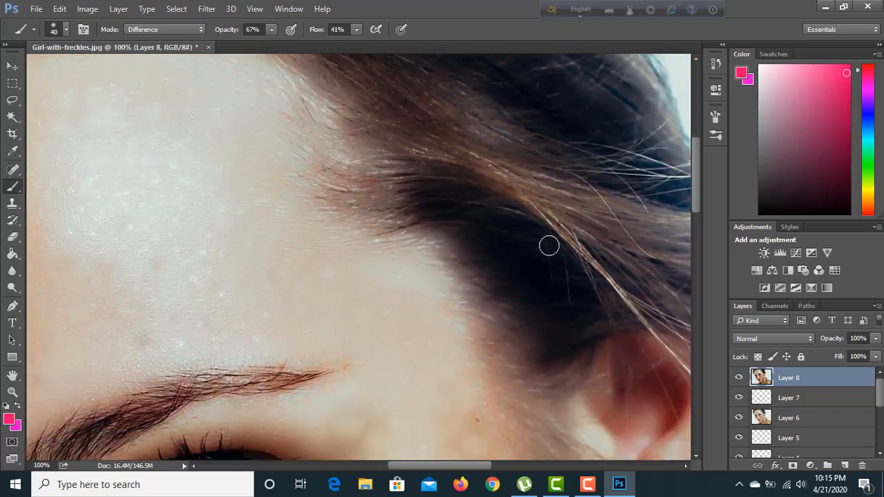
pyautogui.scroll(-11, 550, 245)
pyautogui.scroll(-3, 550, 243)
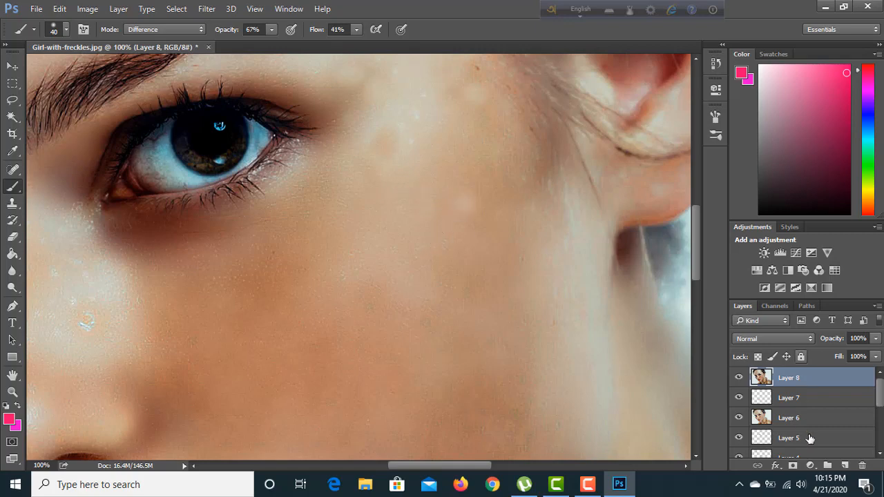
pyautogui.click(850, 466)
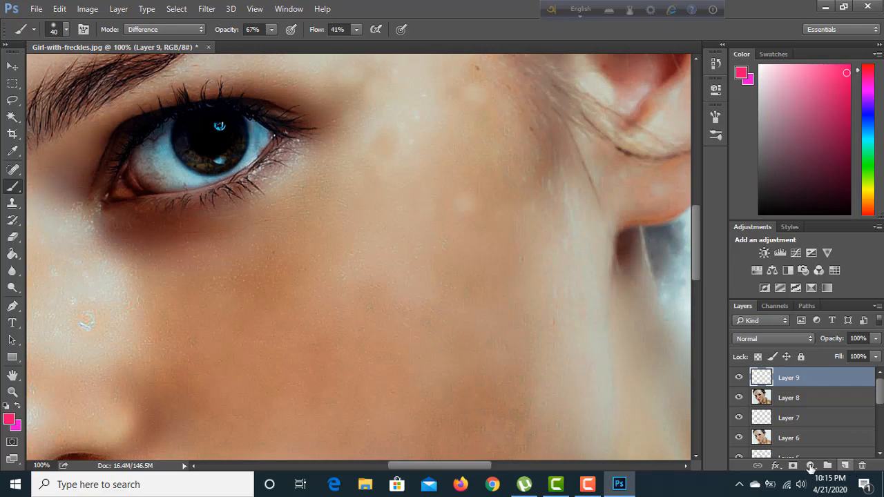